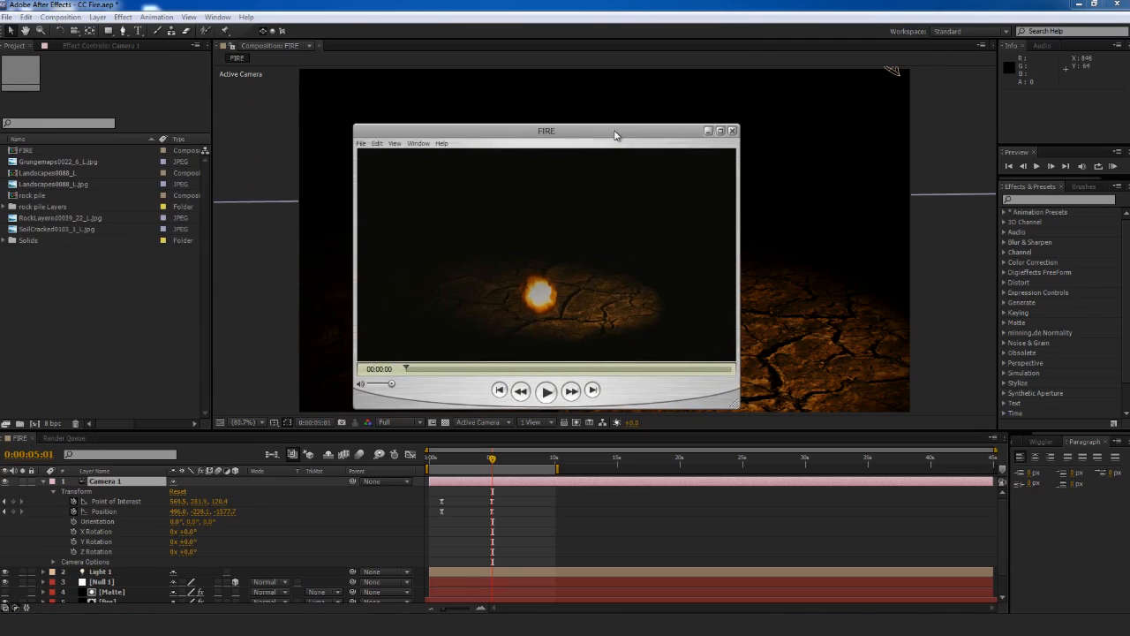
Play the rendered FIRE clip from its start several times to review the finished fire and camera motion
left_click(606, 377)
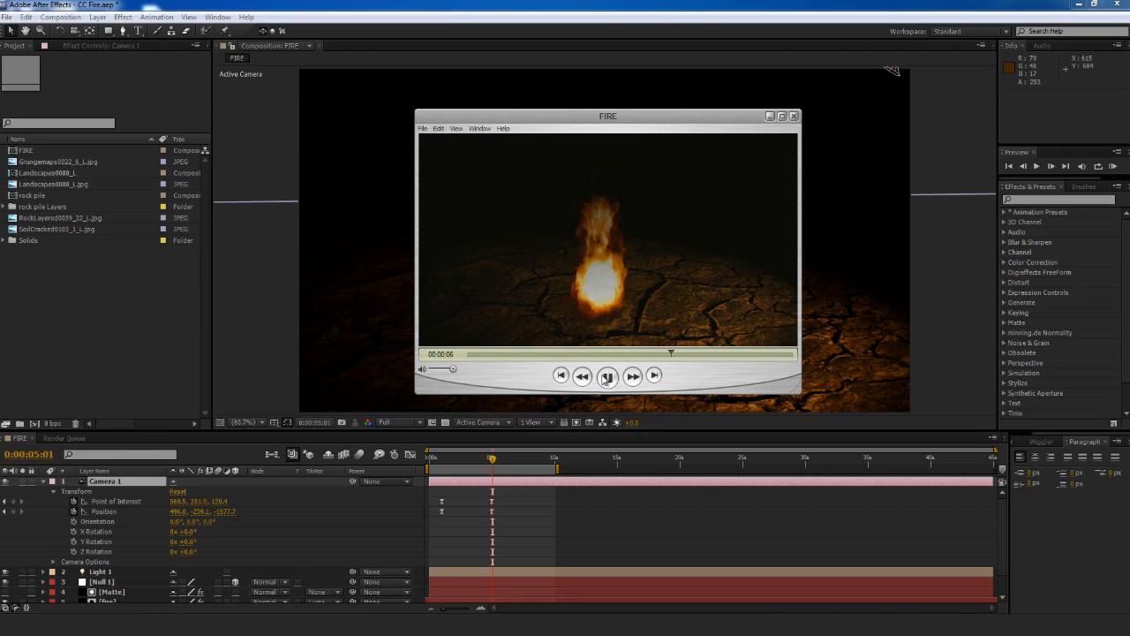
left_click(606, 377)
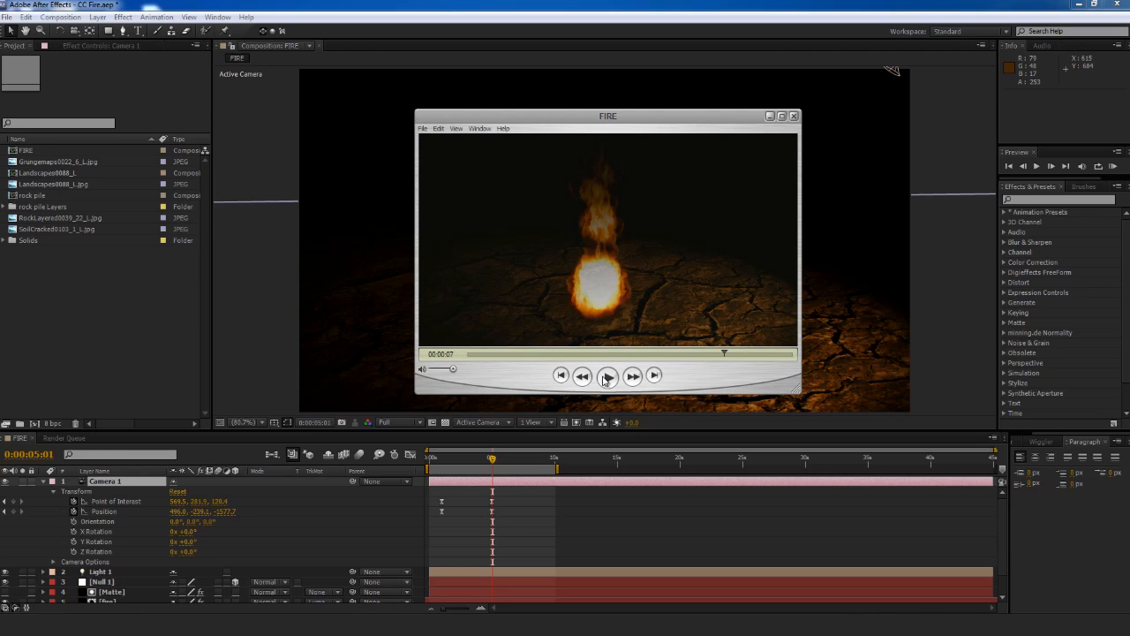
left_click(562, 375)
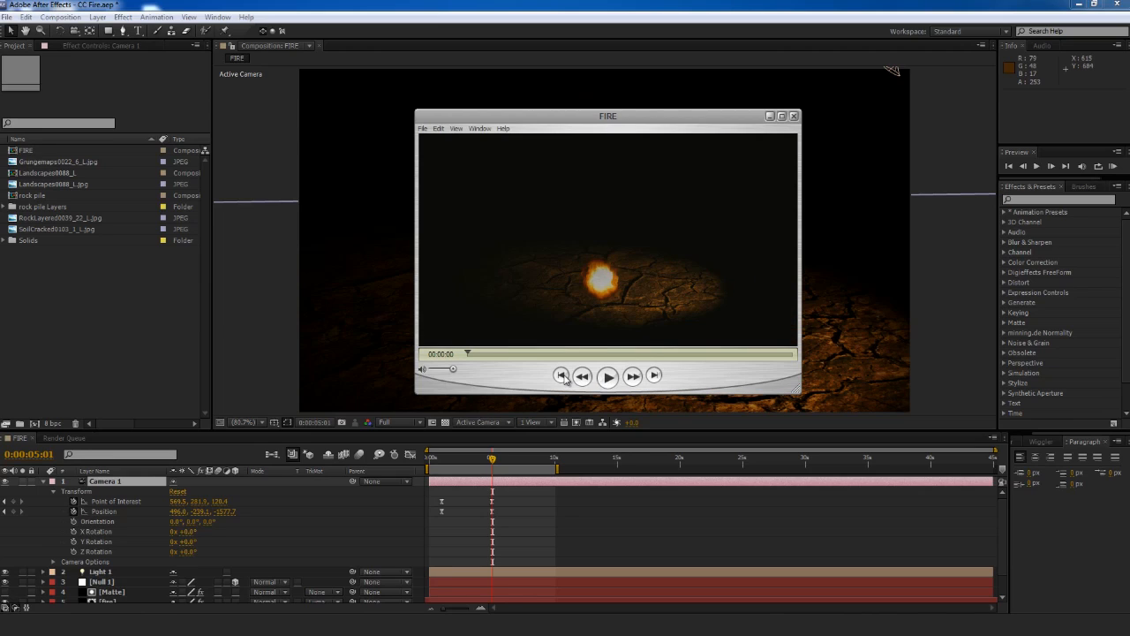
left_click(607, 377)
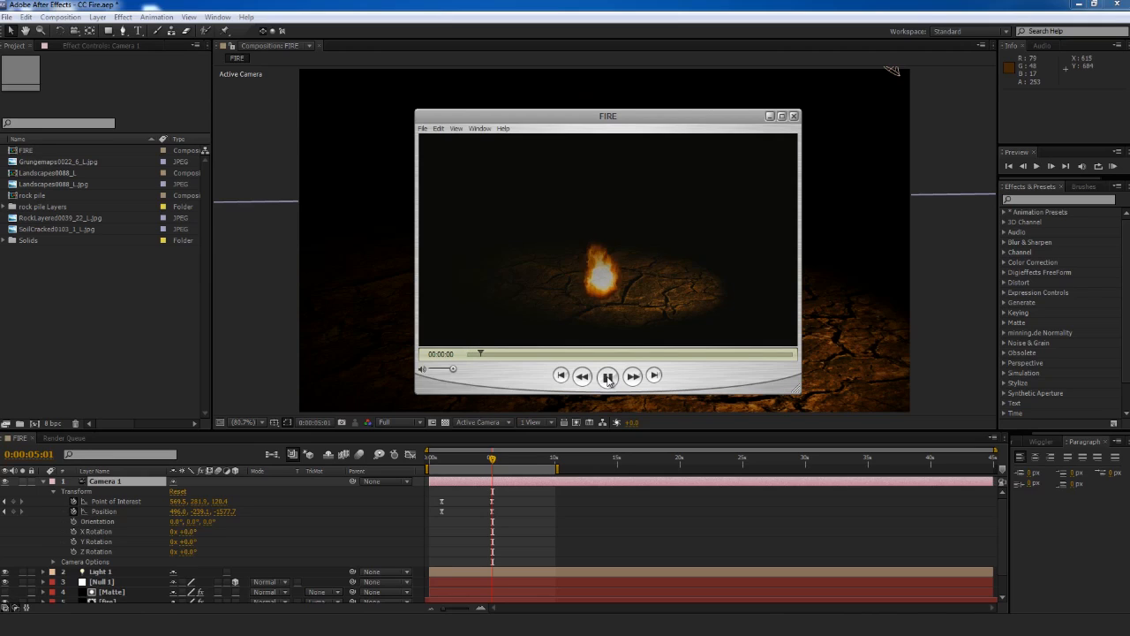
left_click(562, 375)
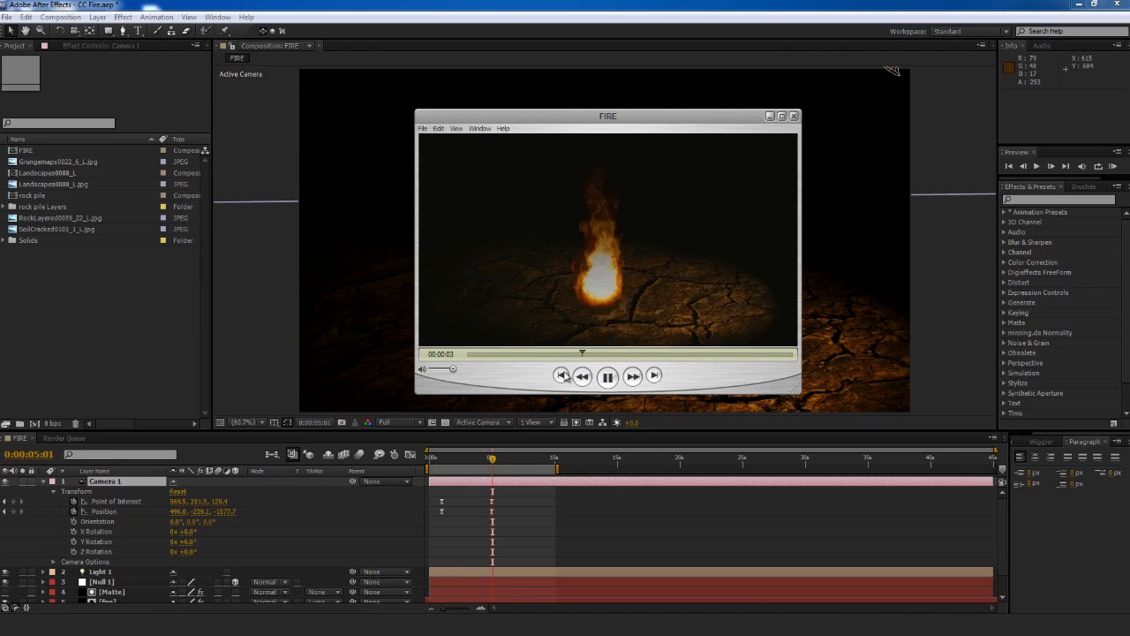
left_click(561, 375)
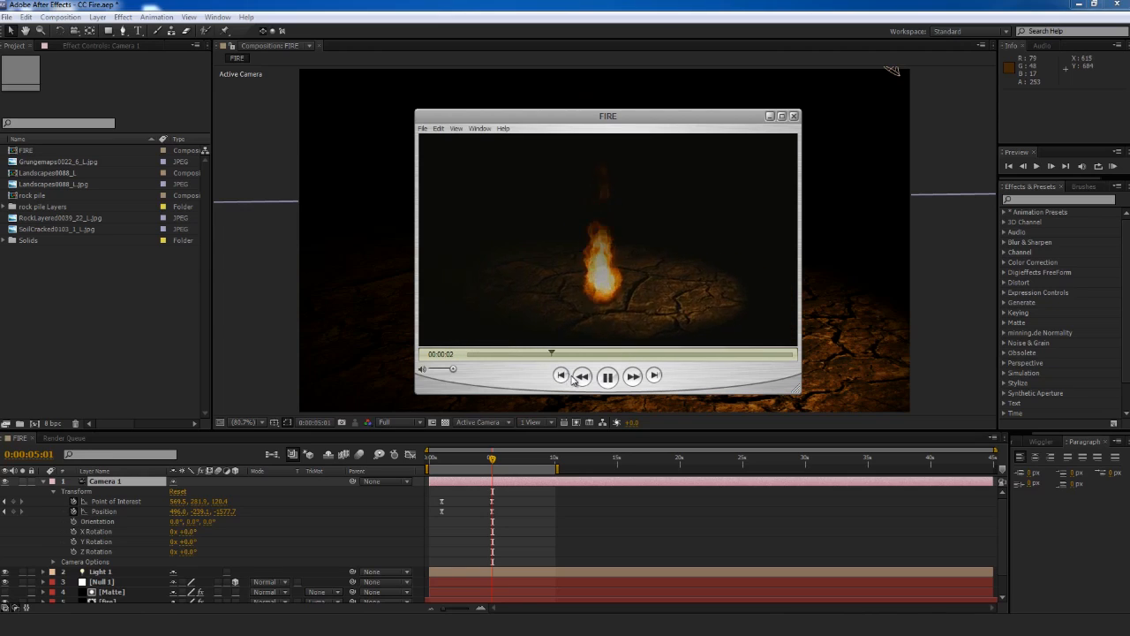
left_click_drag(667, 127, 0, 137)
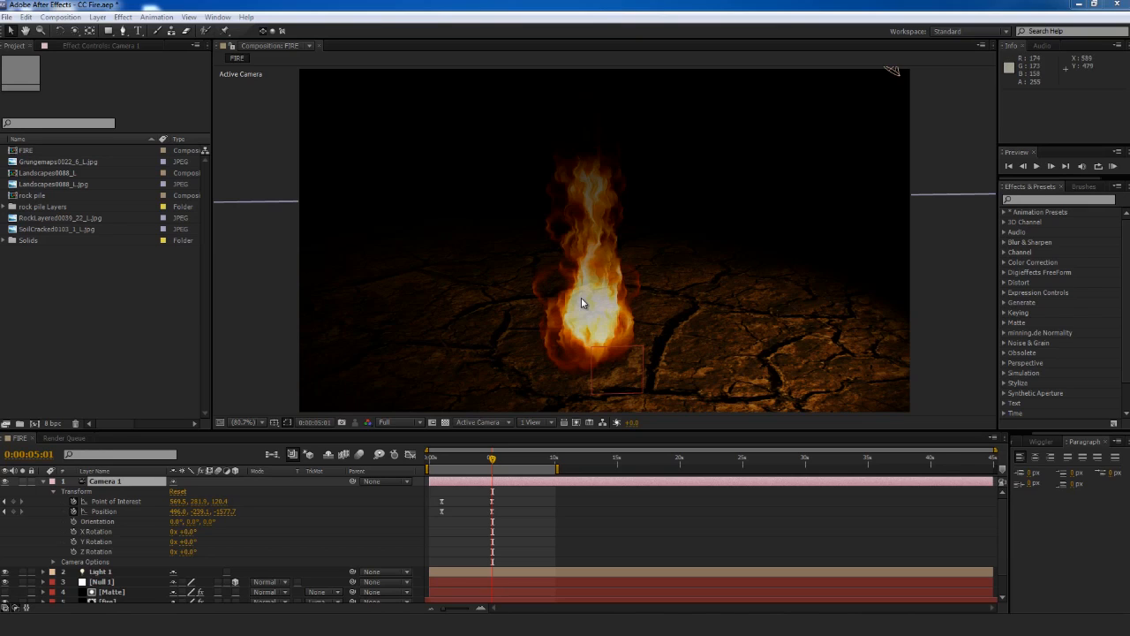
Set the preview resolution of the FIRE composition to Half
left_click(415, 422)
left_click(419, 468)
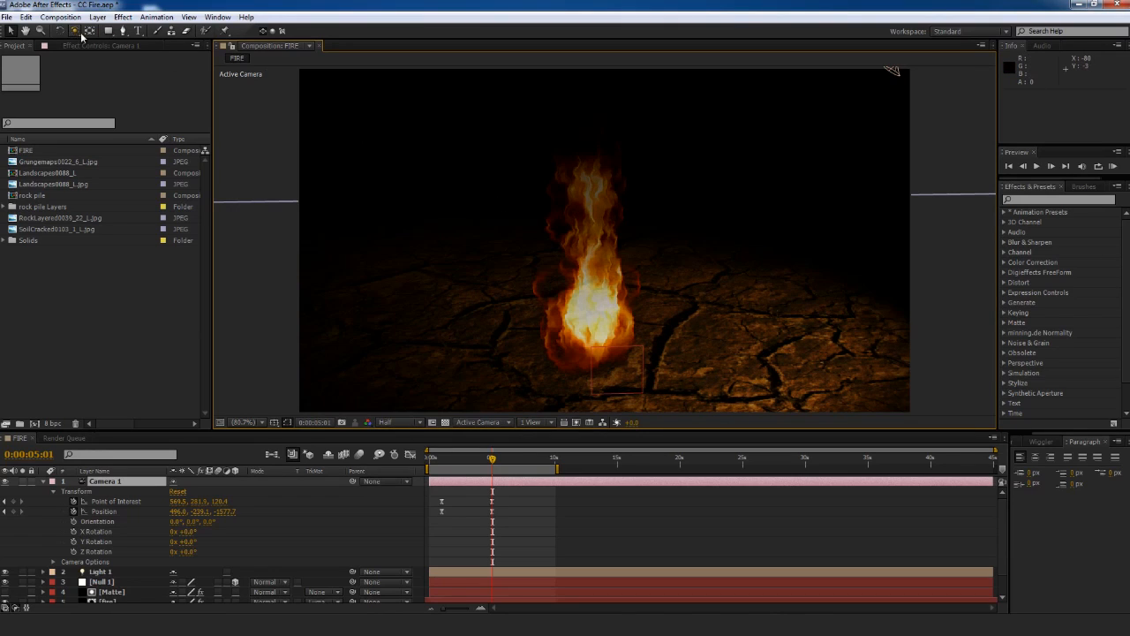
Try orbiting the camera around the fire, and undo the camera move
left_click_drag(77, 35, 133, 39)
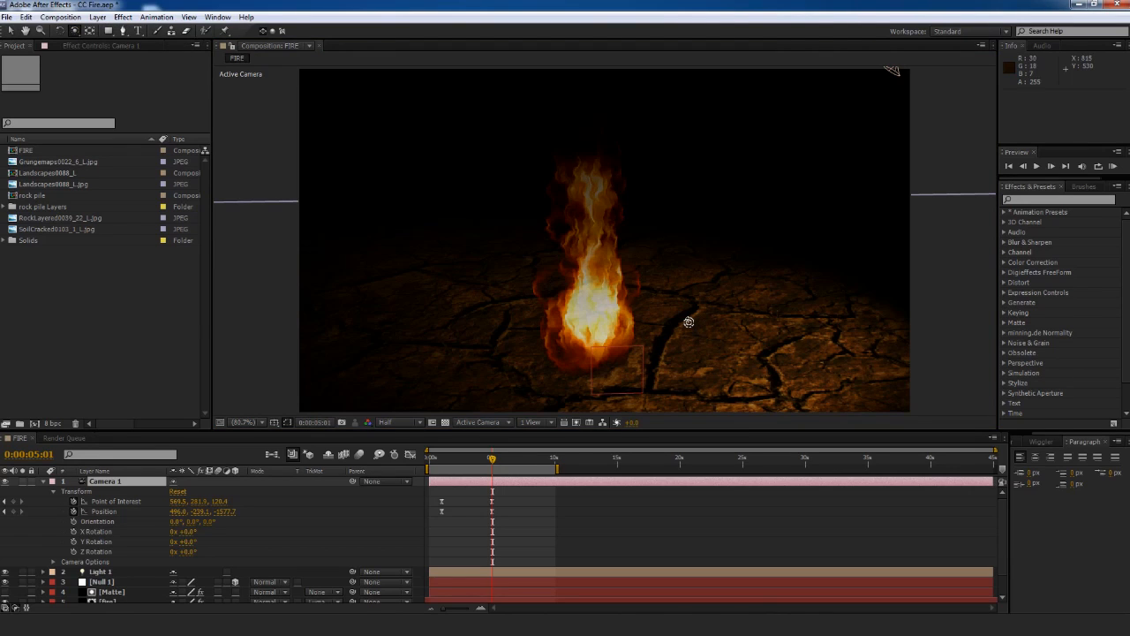
left_click_drag(688, 321, 571, 295)
key("ctrl+z")
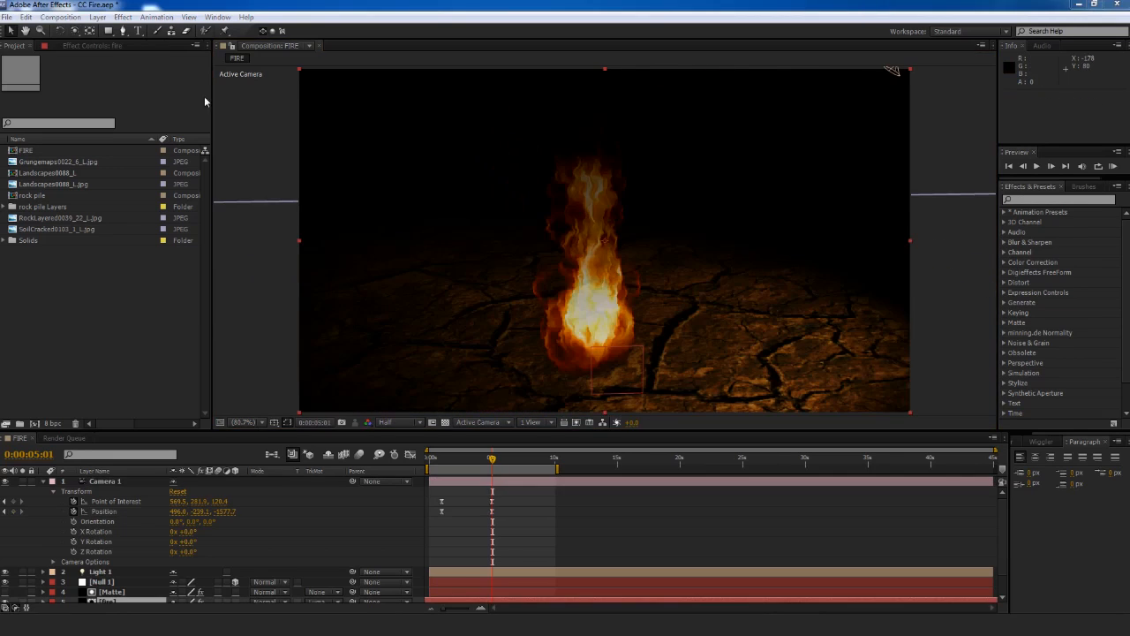
Create a composition named CC FIRE at 24 frames per second with a duration of 5 seconds
left_click(66, 17)
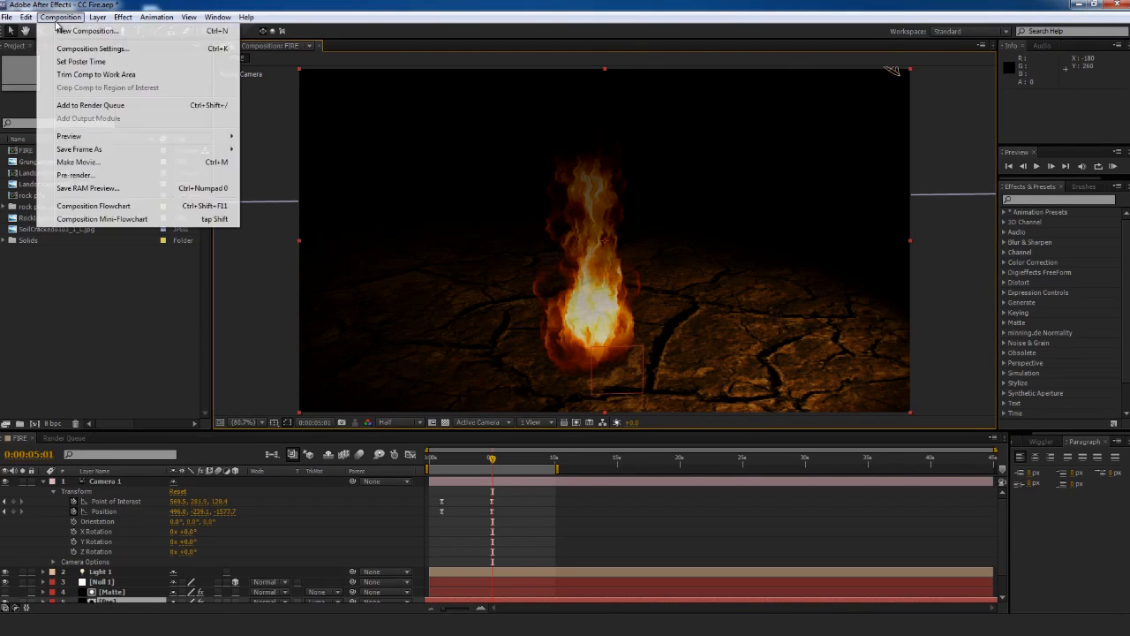
left_click(78, 32)
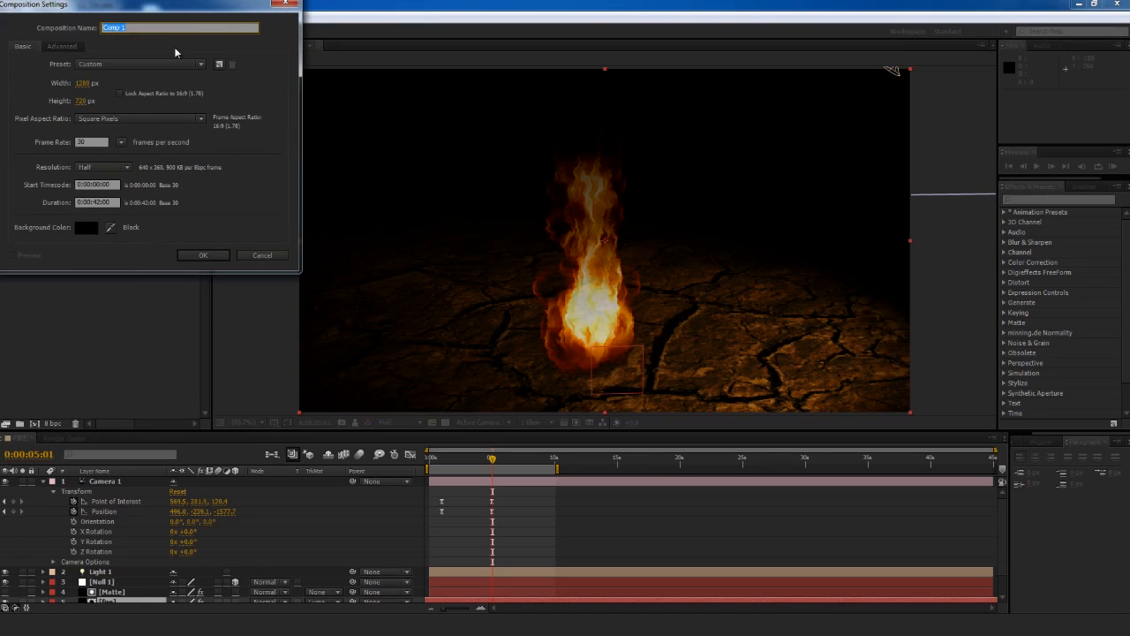
type("CC FIRE")
left_click(88, 142)
type("24")
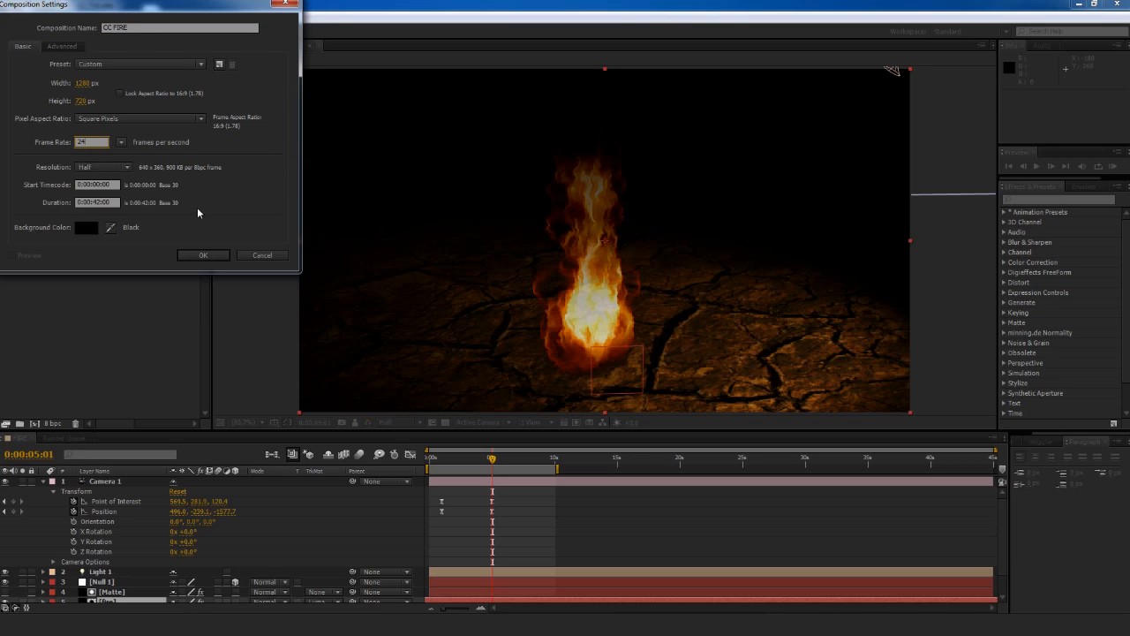
left_click(99, 201)
type("500")
left_click(181, 256)
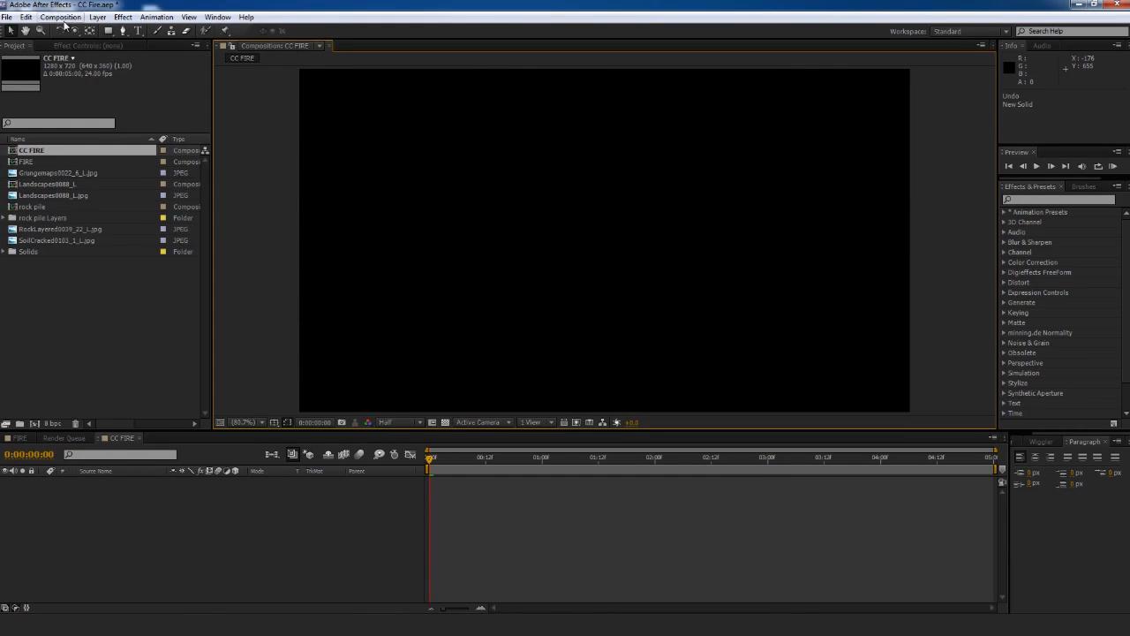
Add a black solid named FIRE at 1280 x 720 px to the CC FIRE composition
left_click(97, 17)
mouse_move(272, 33)
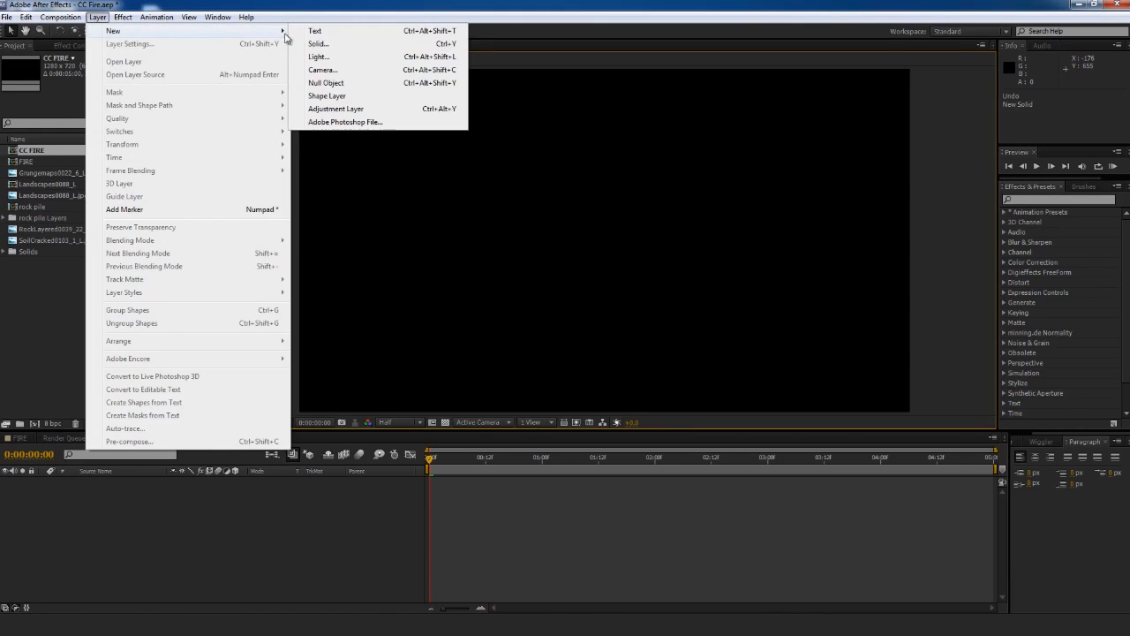
left_click(328, 50)
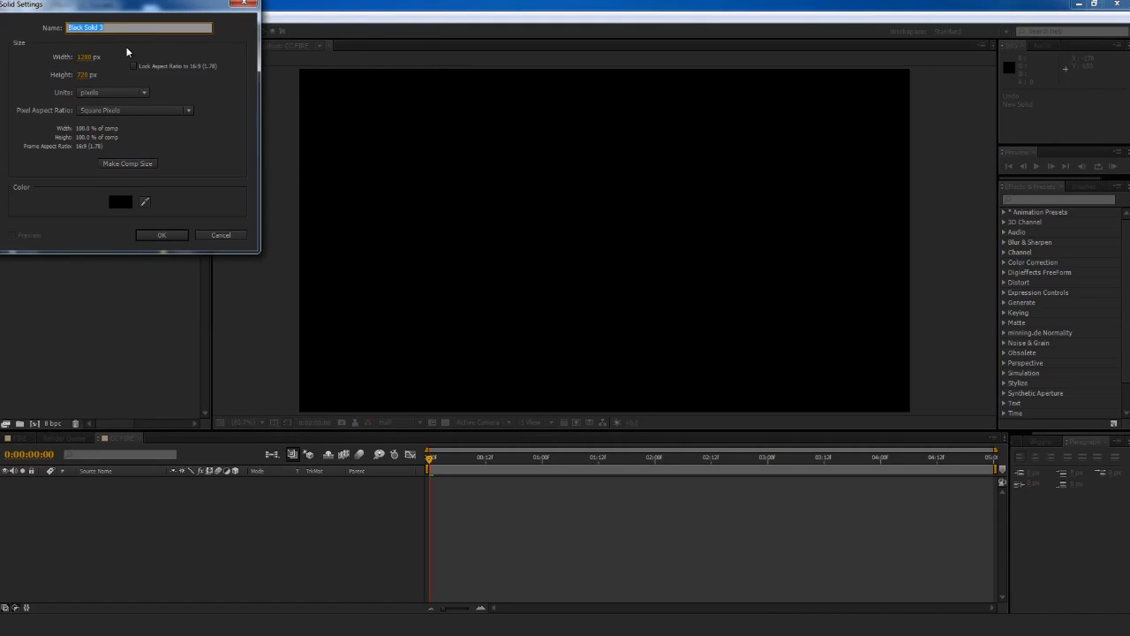
type("FIRE")
left_click(113, 198)
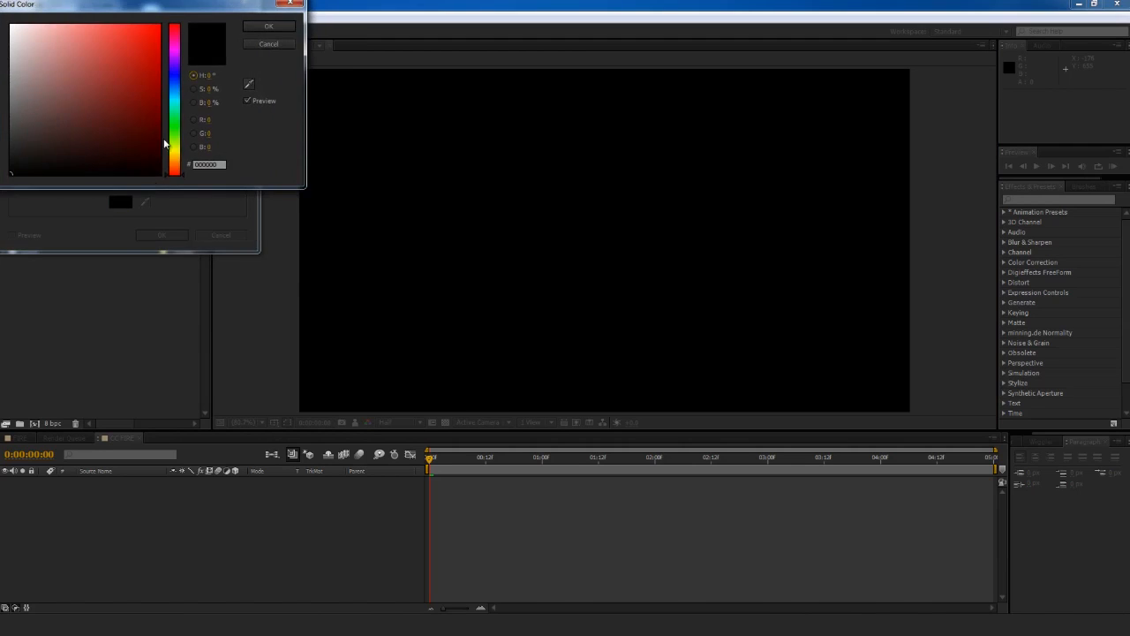
left_click(267, 27)
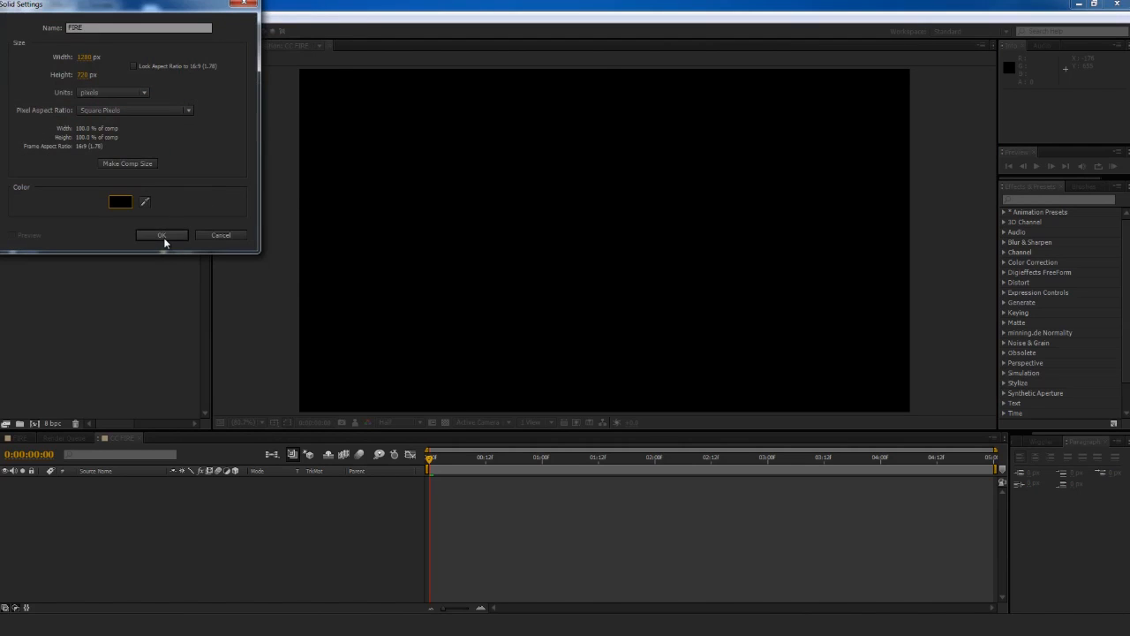
left_click(162, 236)
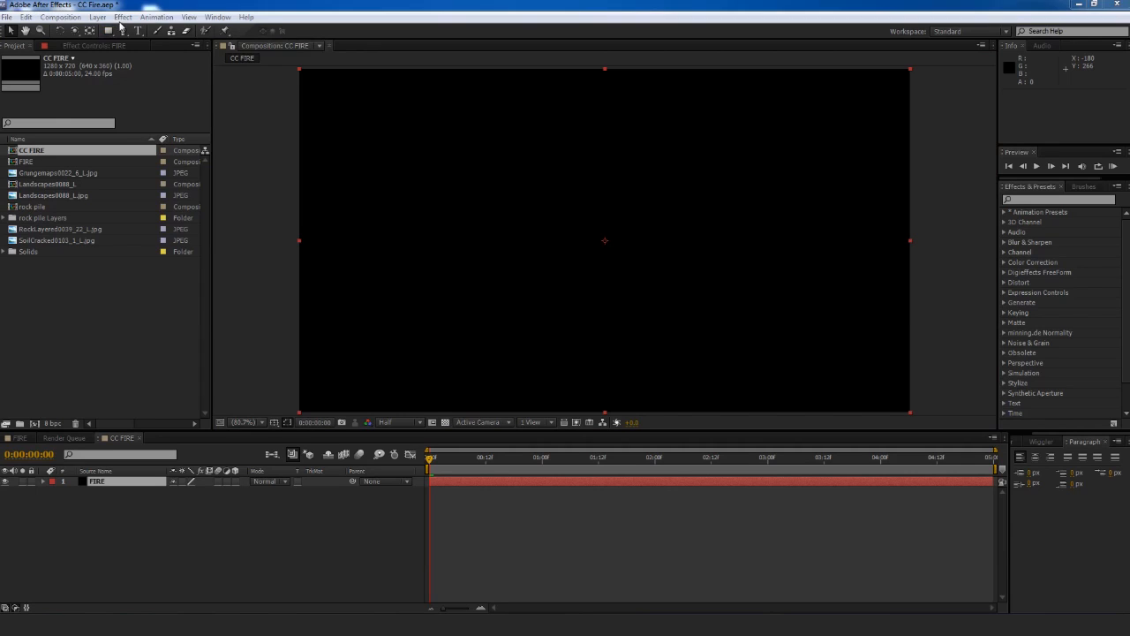
Apply the CC Particle World effect to the FIRE solid and move the current time to 0:00:00:12
left_click(123, 18)
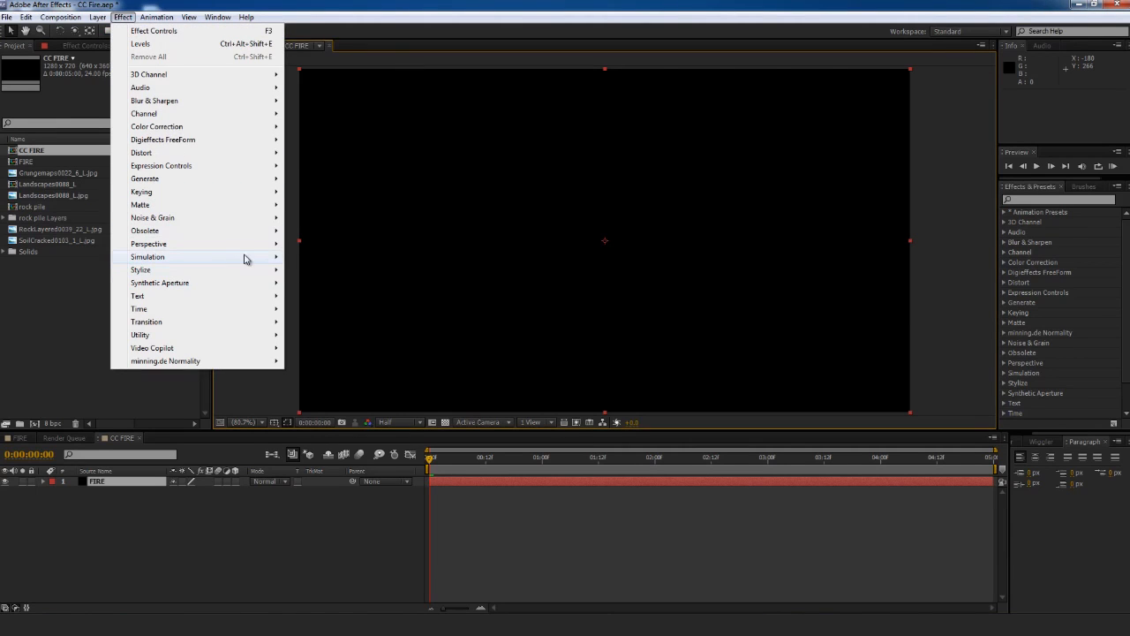
mouse_move(284, 257)
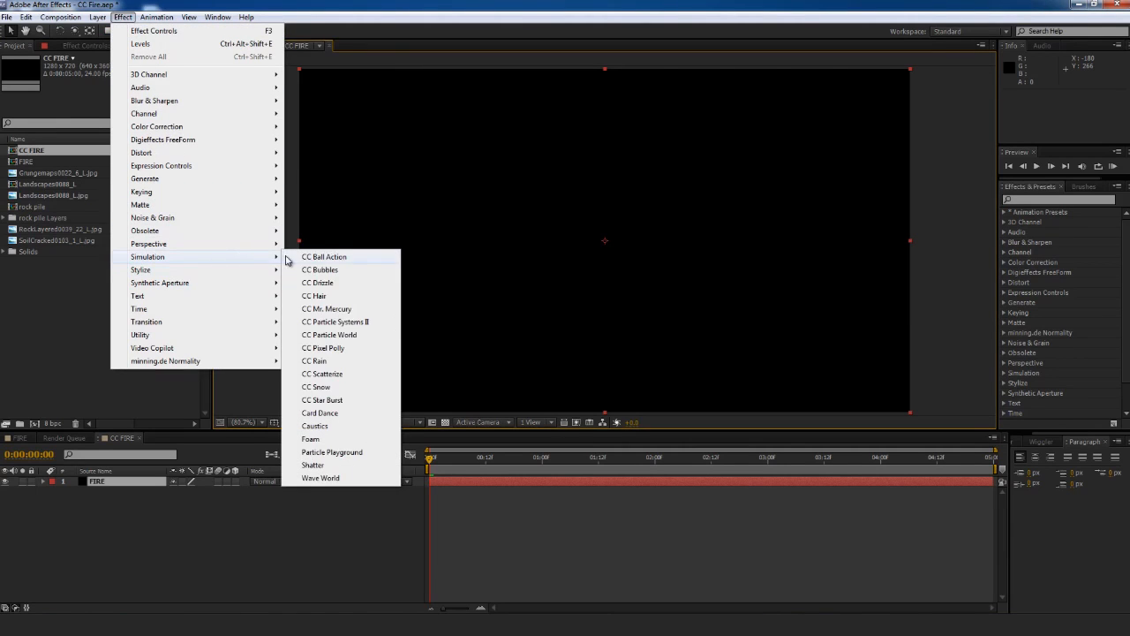
left_click(343, 338)
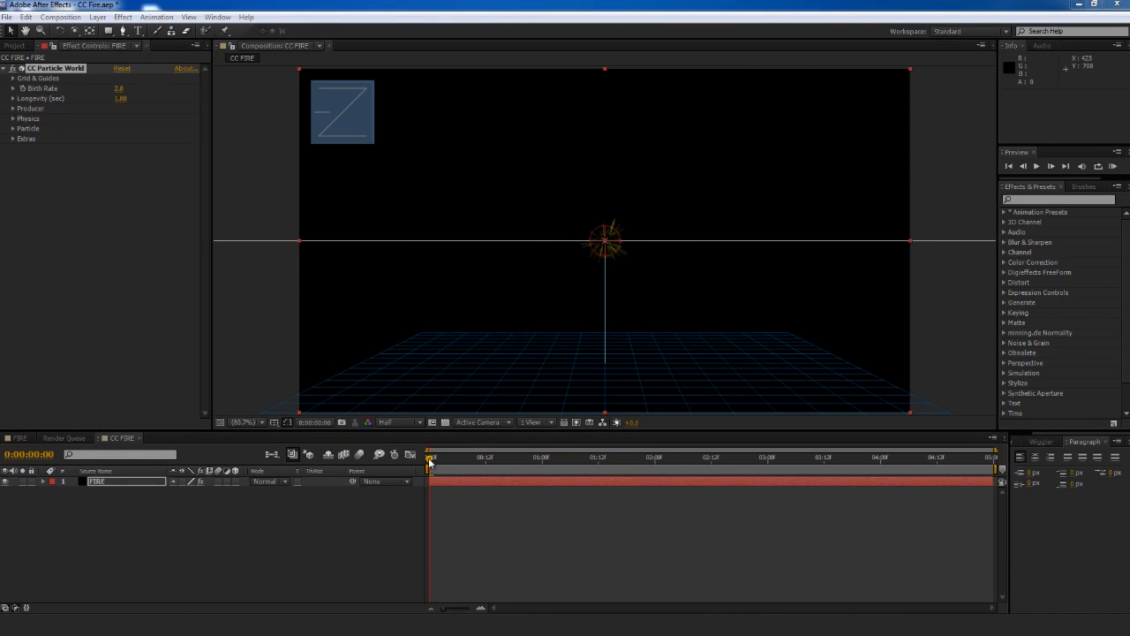
left_click_drag(430, 461, 483, 467)
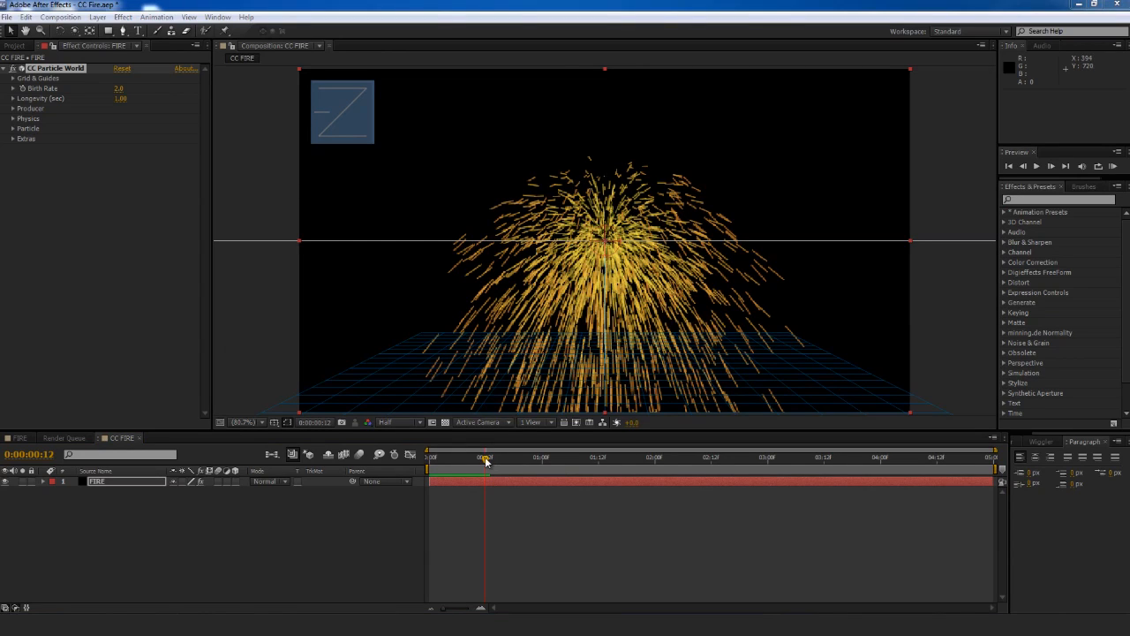
Turn off all Grid & Guides overlays of CC Particle World, including Motion Path, Grid, Horizon and Axis Box
left_click(13, 79)
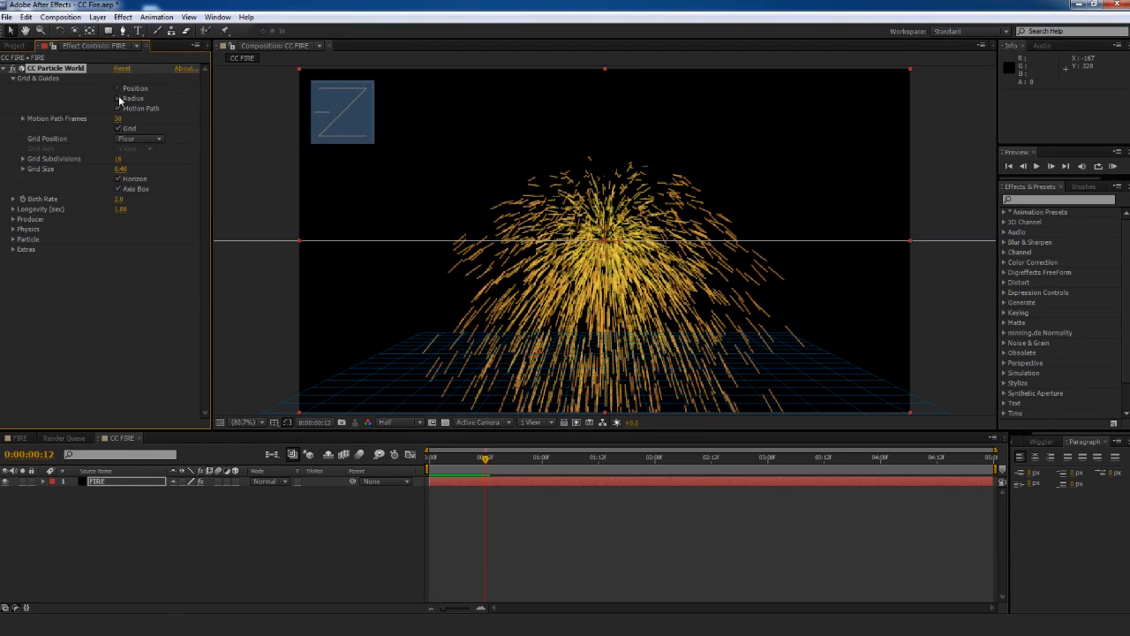
left_click(119, 108)
left_click(118, 128)
left_click(118, 179)
left_click(119, 189)
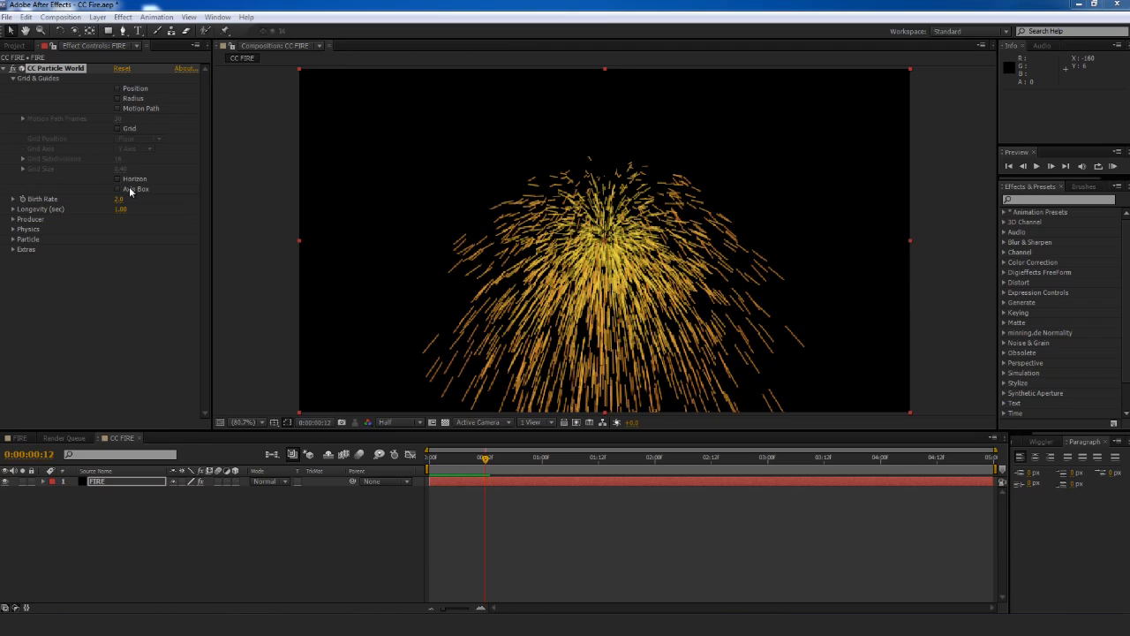
left_click(14, 77)
In the particle physics, set Velocity to 0, Gravity to 0 and the Animation to Fire
left_click(12, 107)
left_click(12, 179)
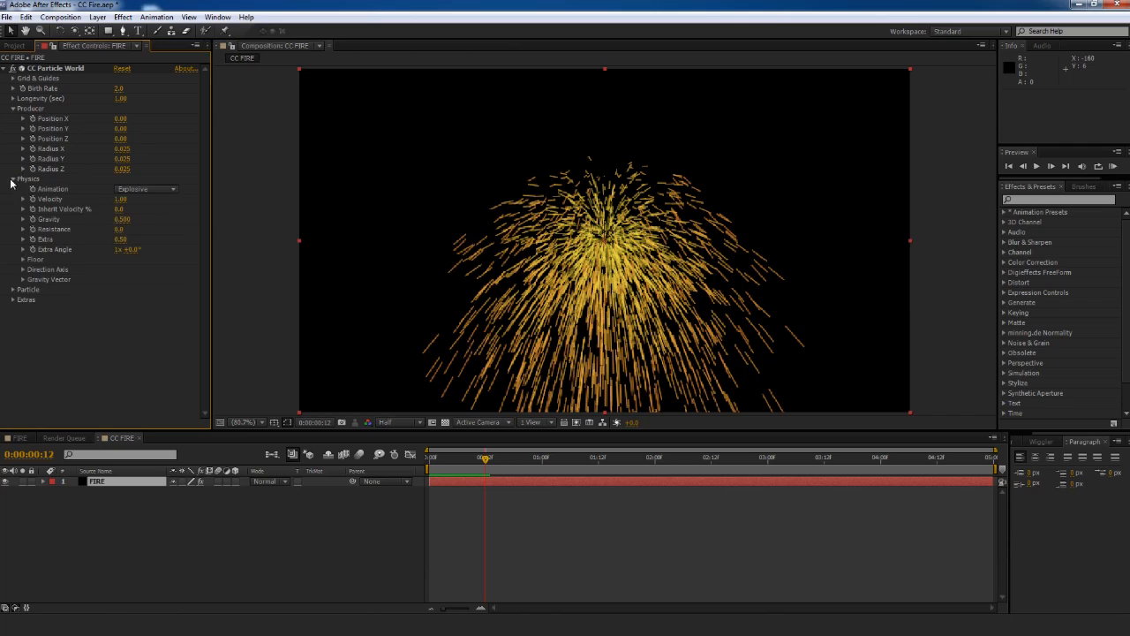
left_click(12, 290)
scroll(36, 251, "down", 1)
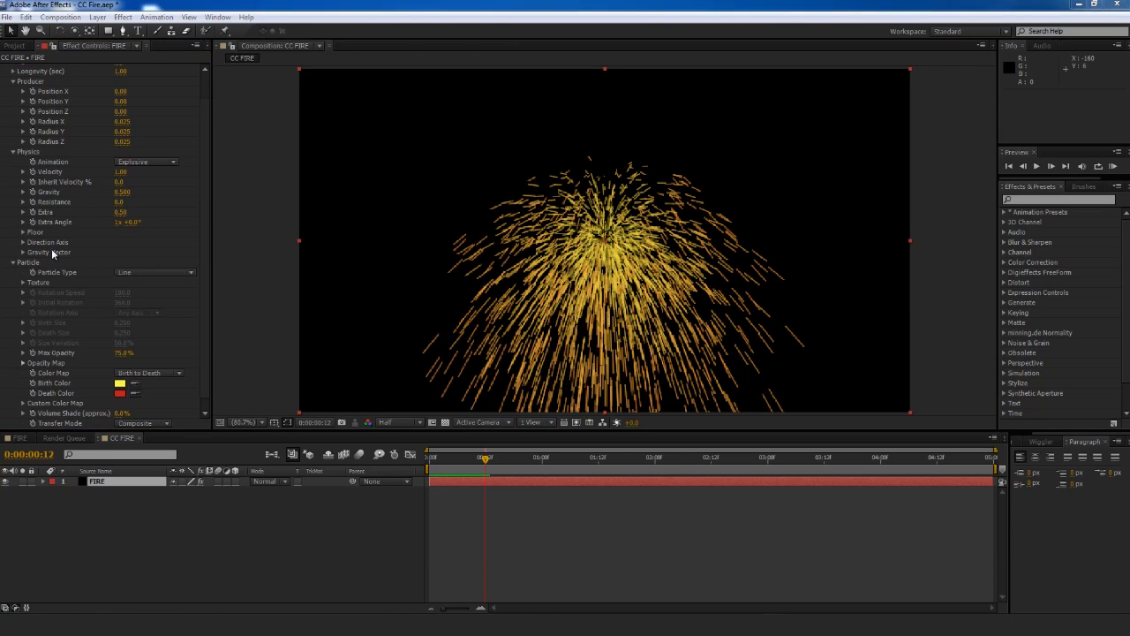
left_click(120, 173)
type("3")
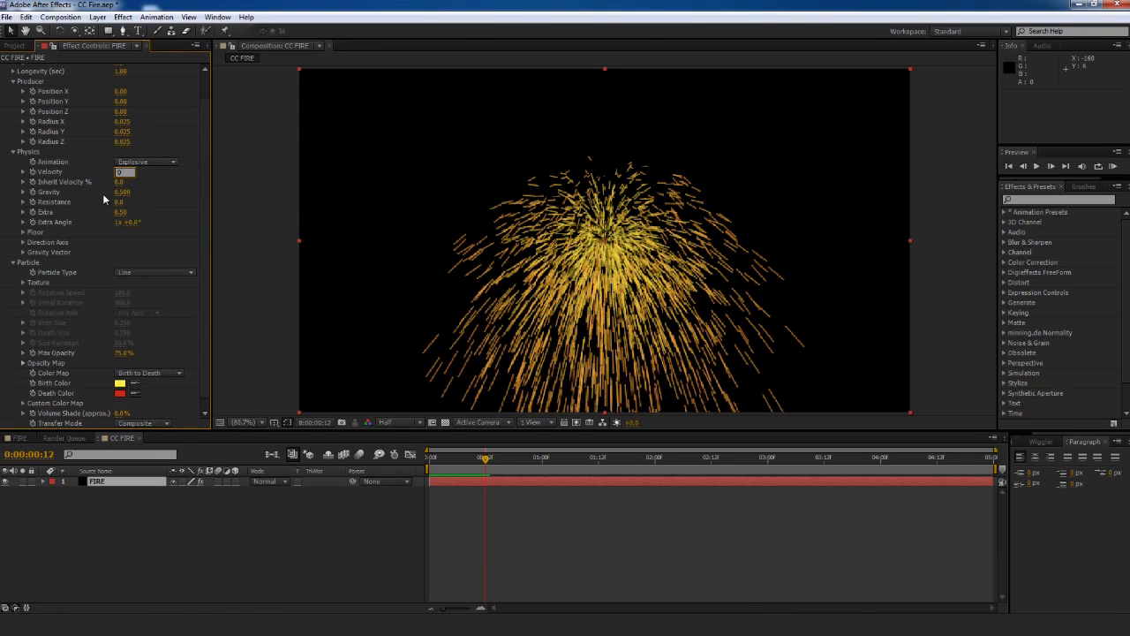
key("Return")
left_click(124, 192)
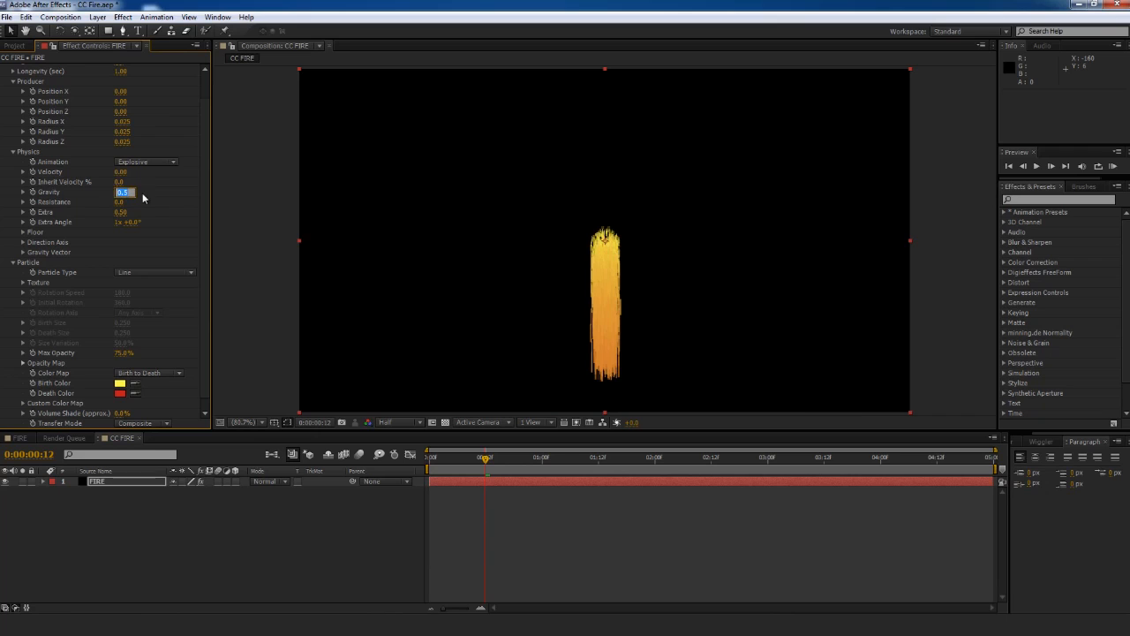
type("0")
key("Return")
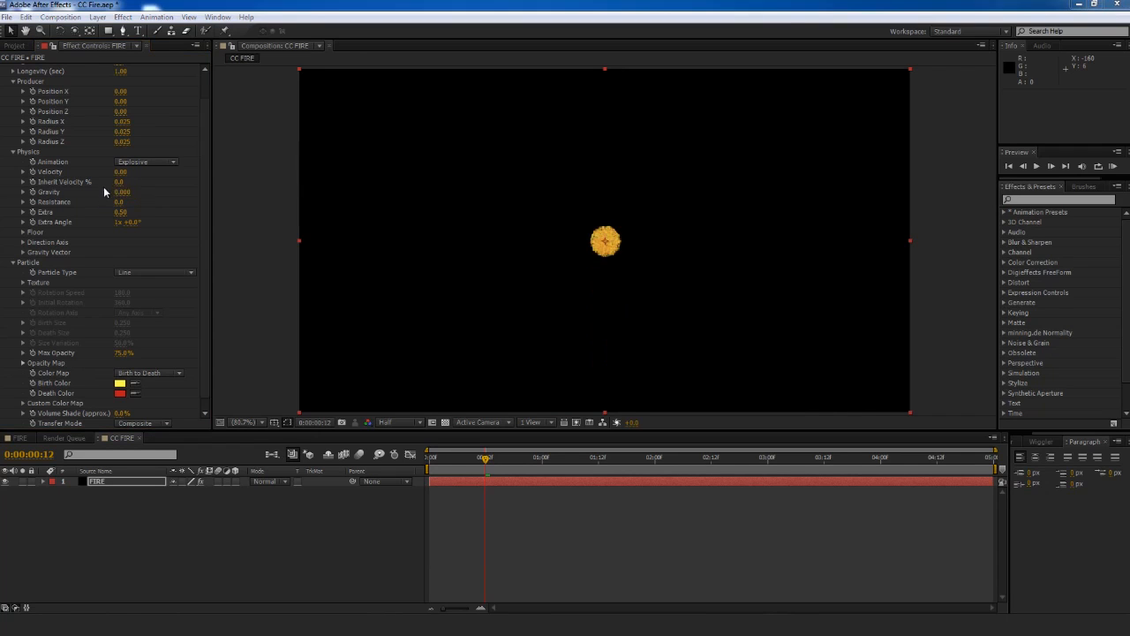
left_click(173, 162)
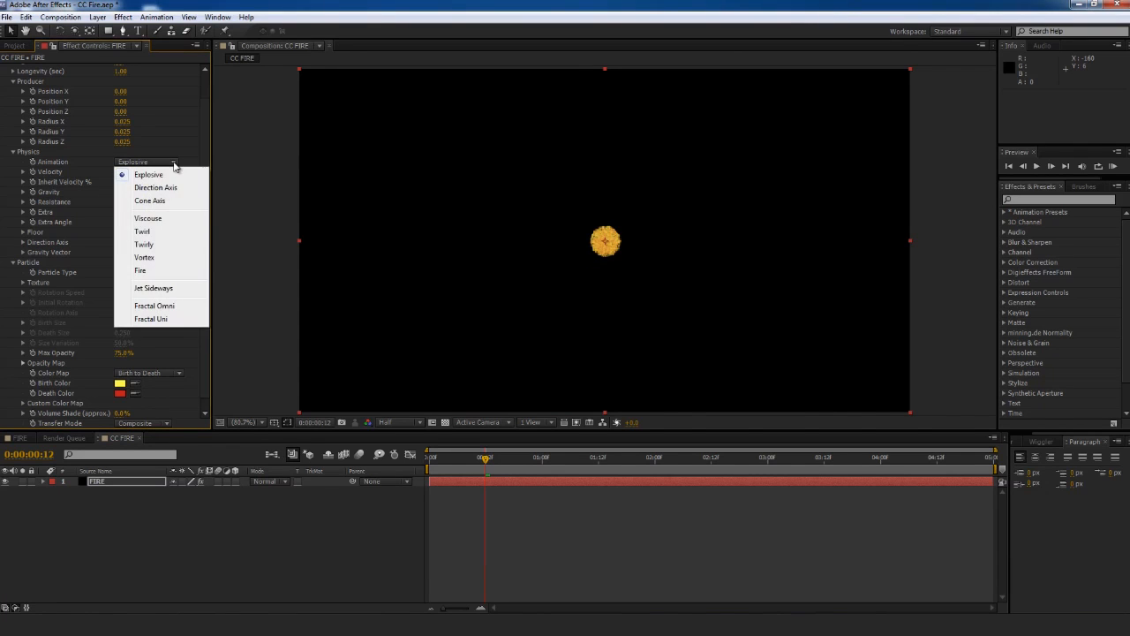
left_click(141, 270)
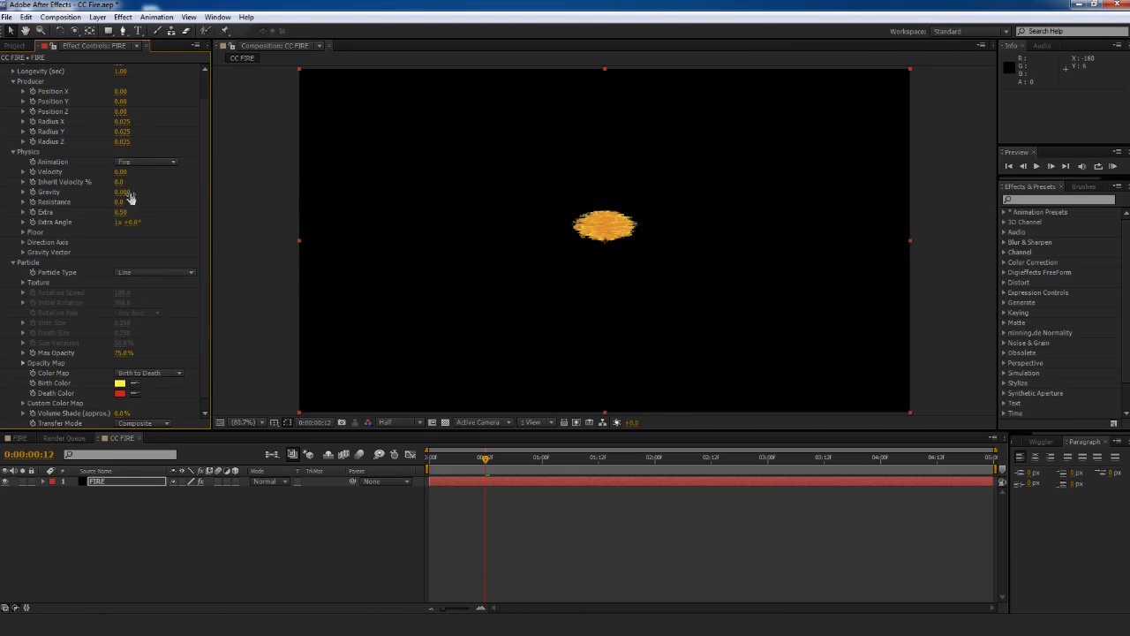
Set the particle type to Lens Bubble and show the composition over the transparency grid
left_click(186, 276)
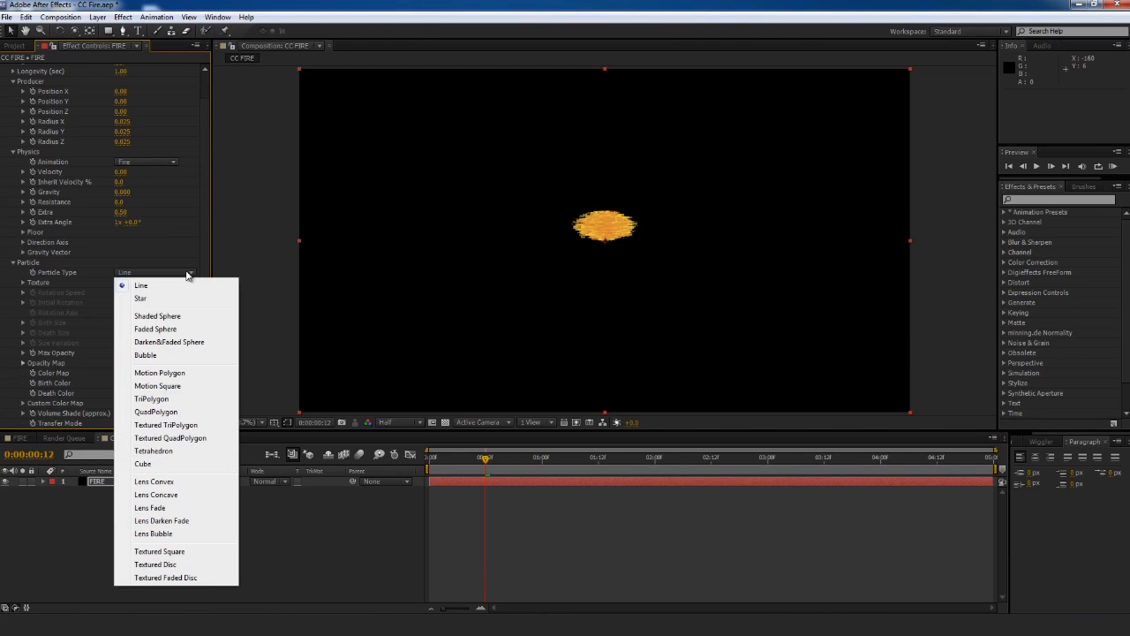
left_click(155, 532)
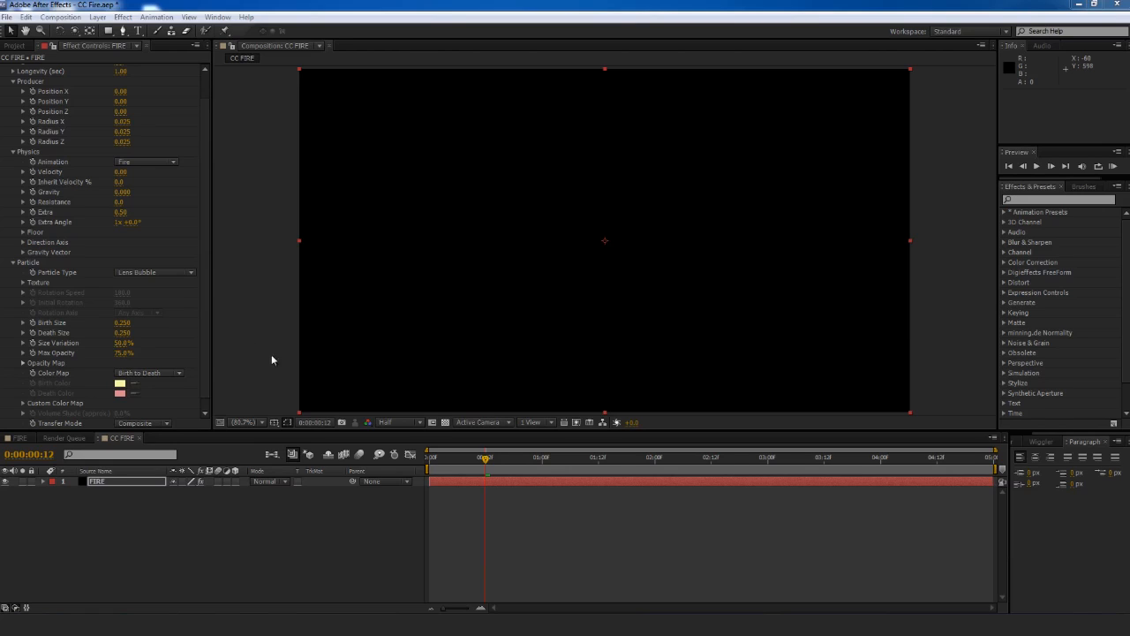
left_click(445, 423)
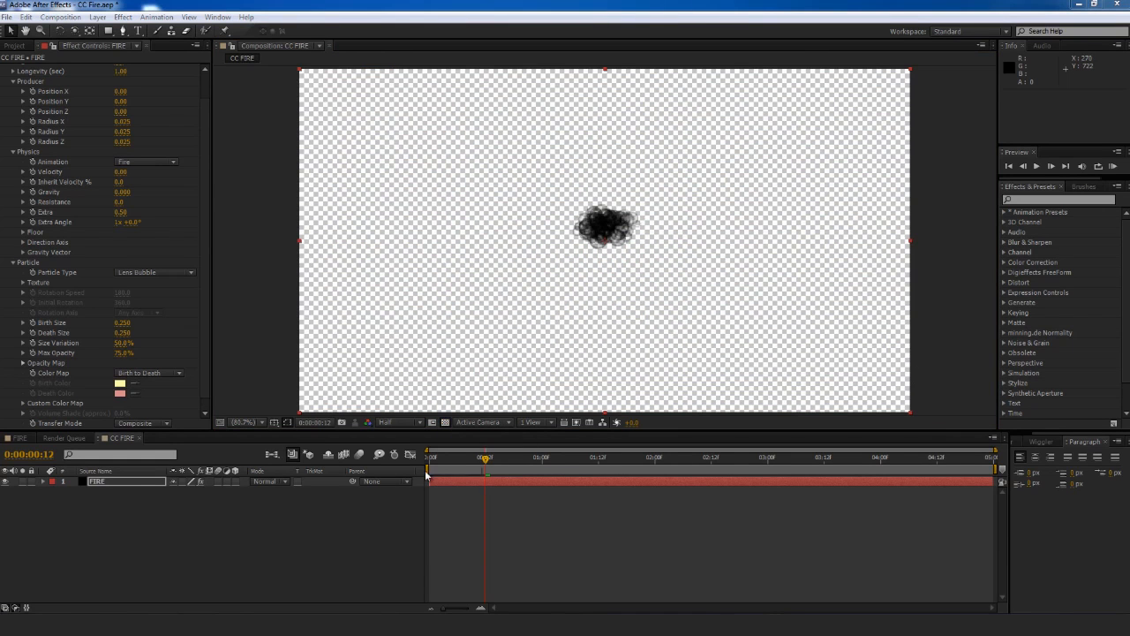
Move the current time to 0:00:01:00 and set CC Particle World's Gravity to 0.130
left_click_drag(485, 462, 543, 465)
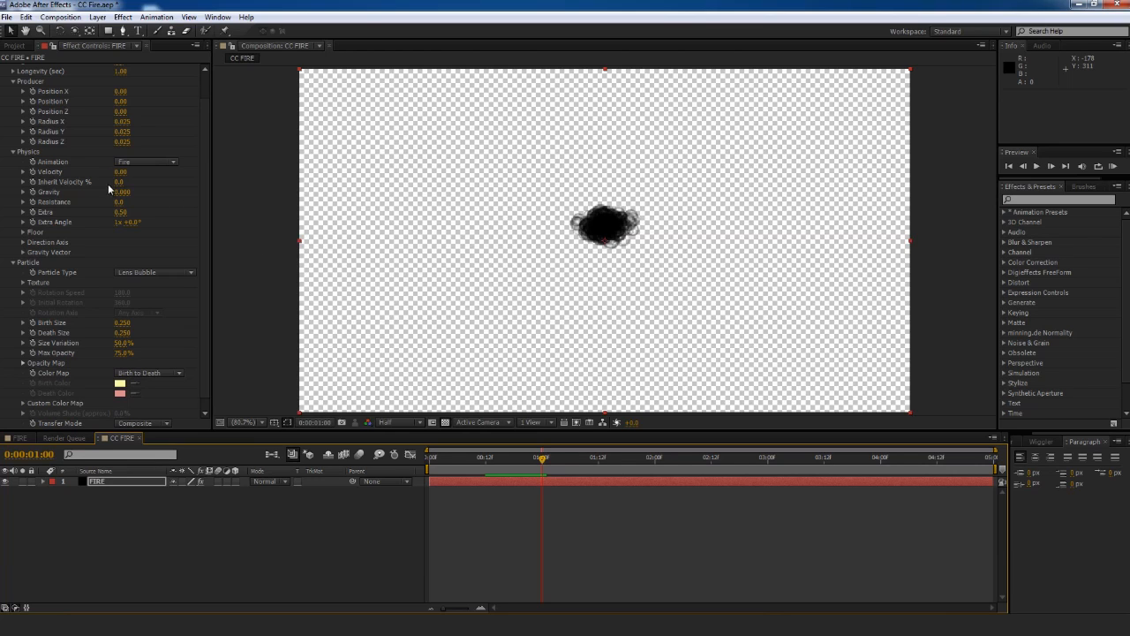
left_click_drag(121, 192, 135, 196)
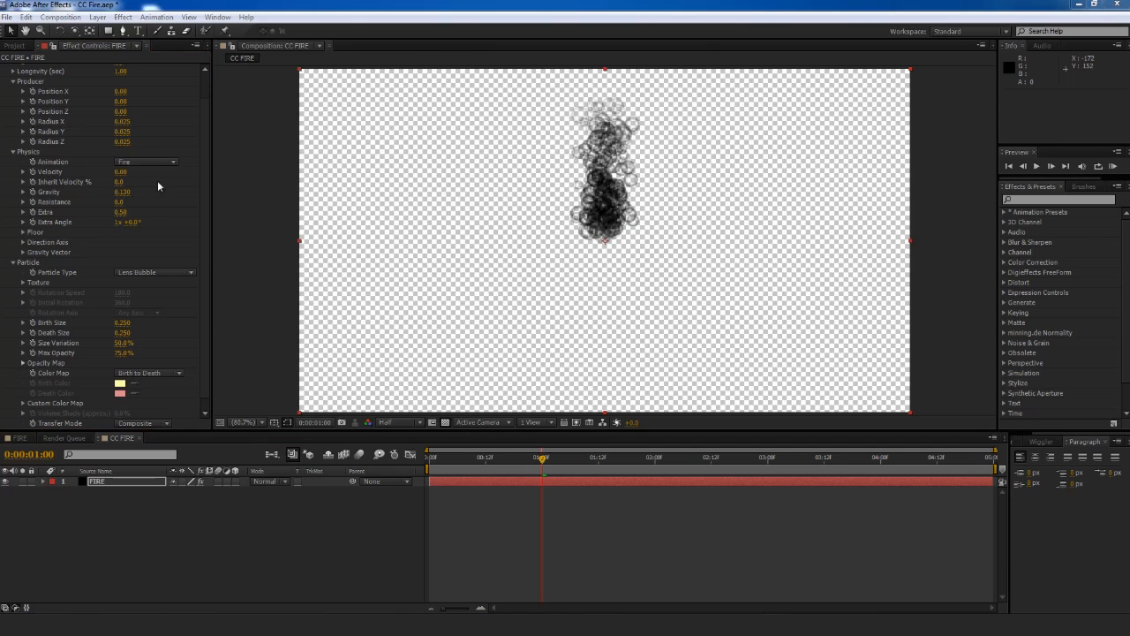
left_click(205, 80)
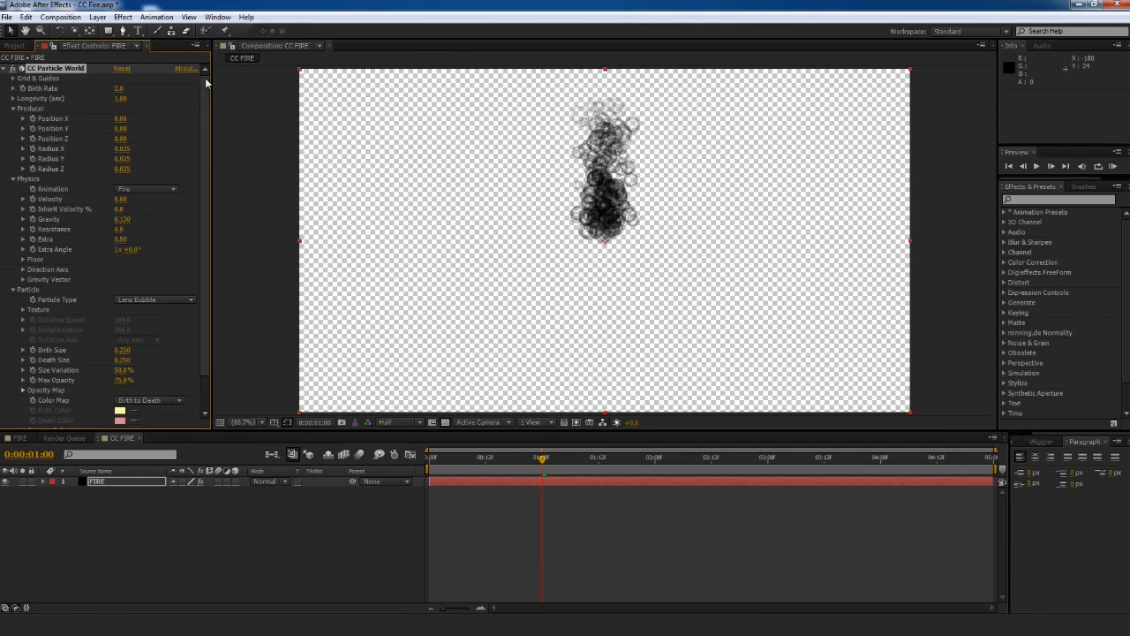
left_click(3, 70)
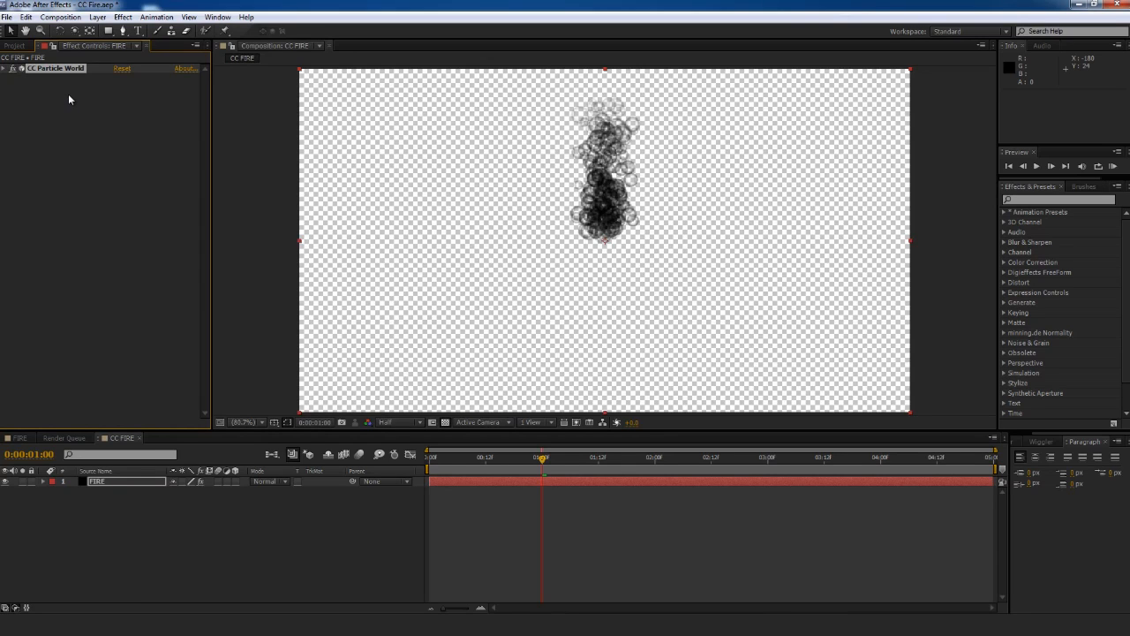
Apply the Fast Blur effect to the FIRE layer with Vertical blur dimensions and a Blurriness of 25.0
left_click(125, 19)
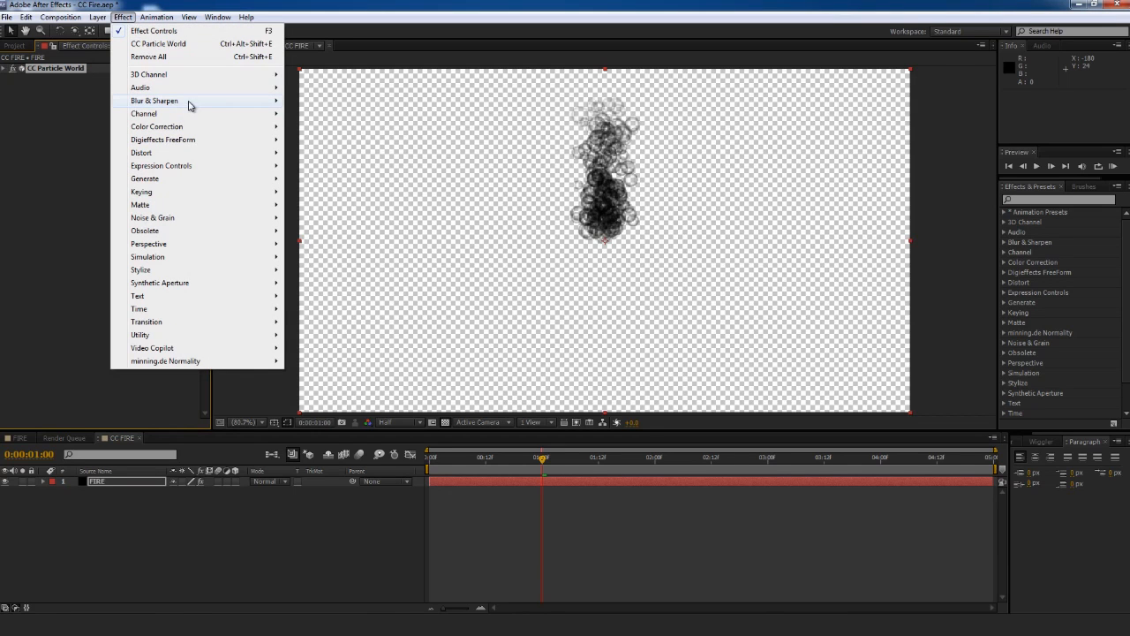
mouse_move(191, 102)
left_click(323, 206)
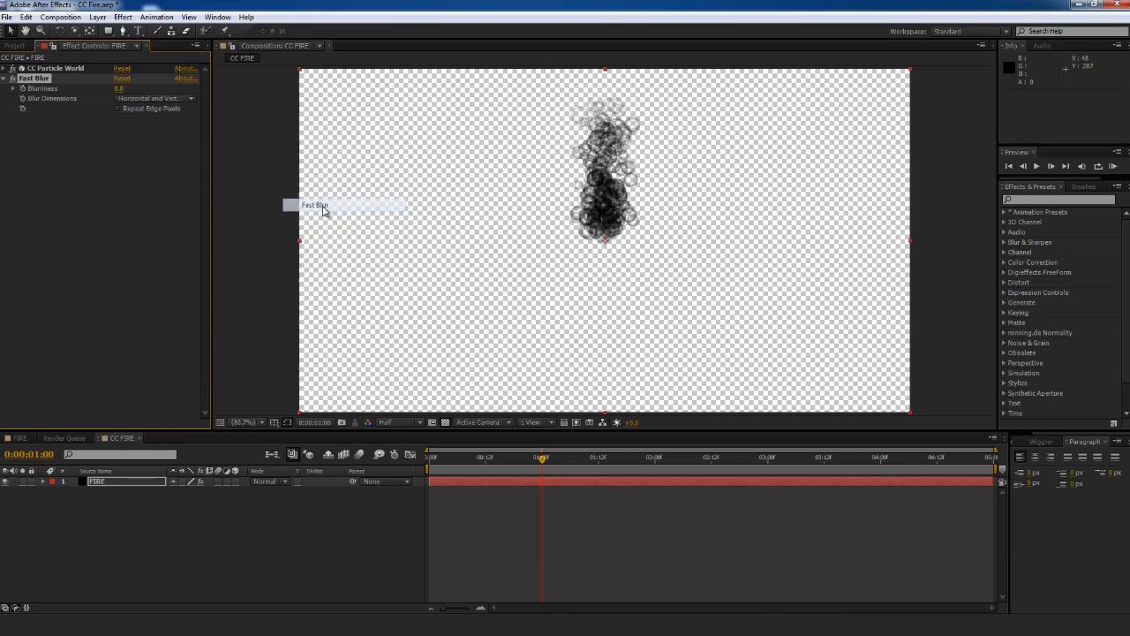
left_click(185, 99)
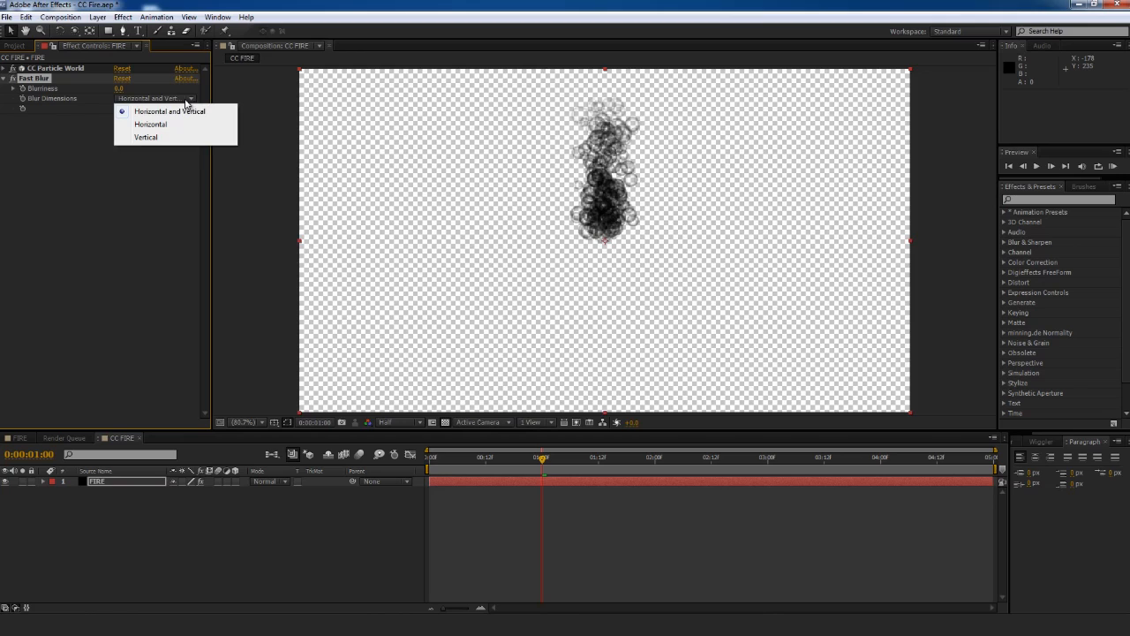
left_click(155, 137)
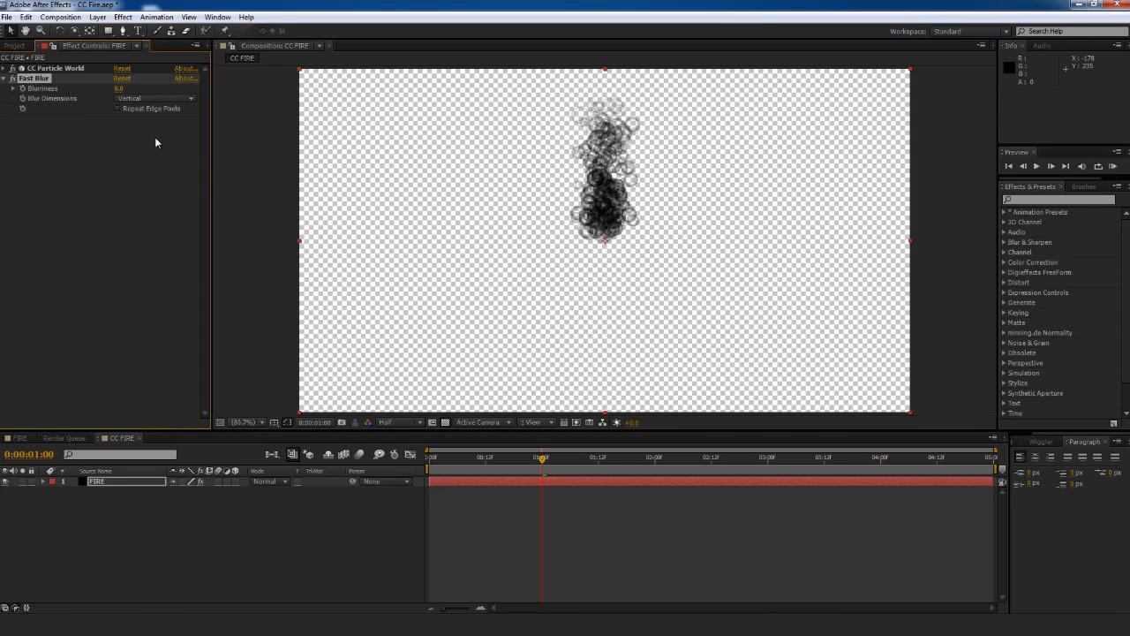
left_click_drag(119, 90, 135, 88)
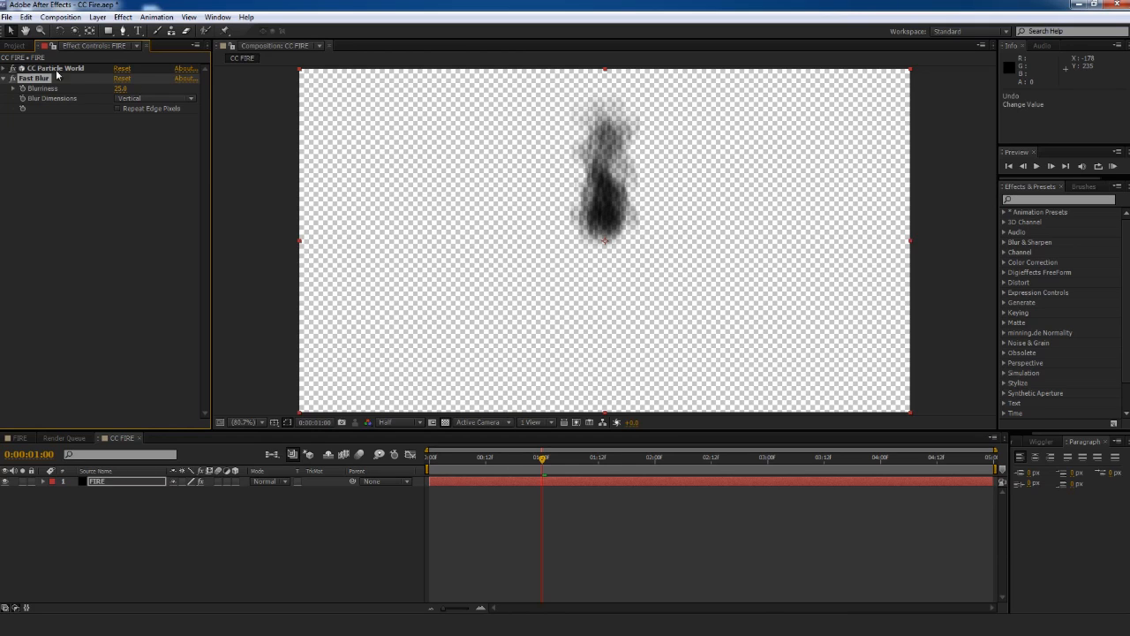
In CC Particle World, set Birth Rate to 5.0 and the producer's Position Y to 0.12, and raise Gravity to about 0.2
left_click(4, 69)
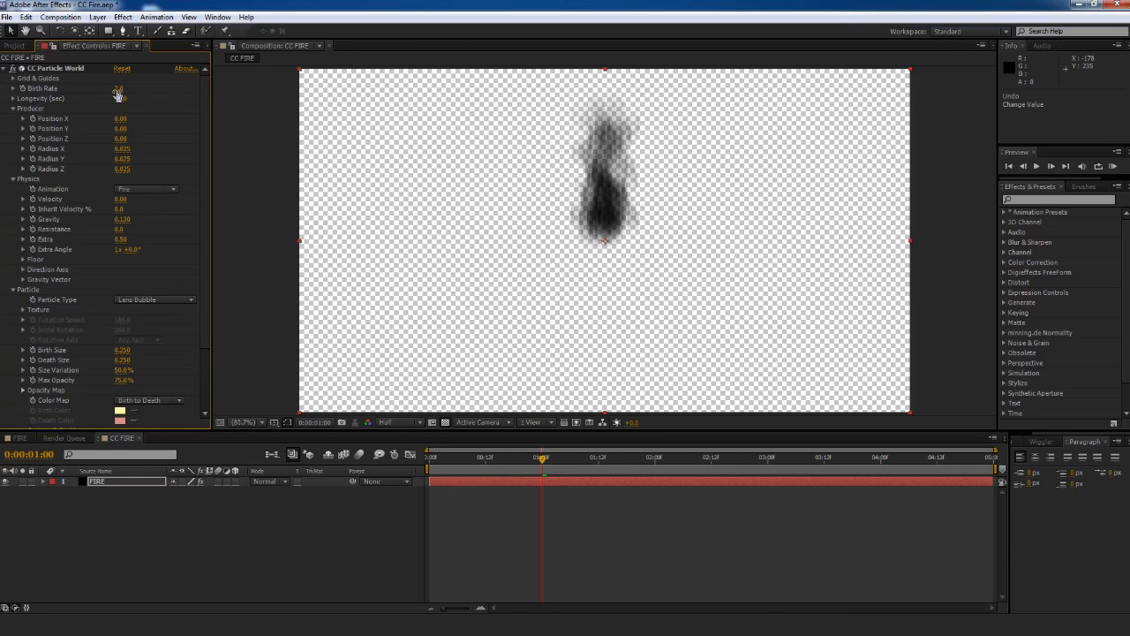
left_click_drag(119, 90, 123, 90)
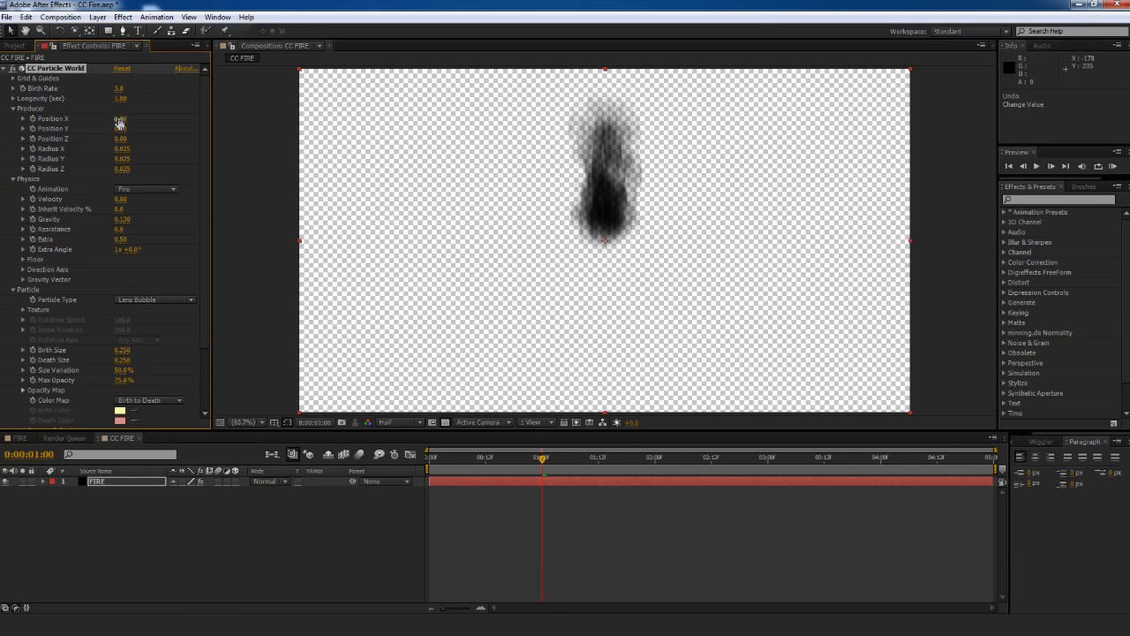
left_click_drag(121, 128, 129, 128)
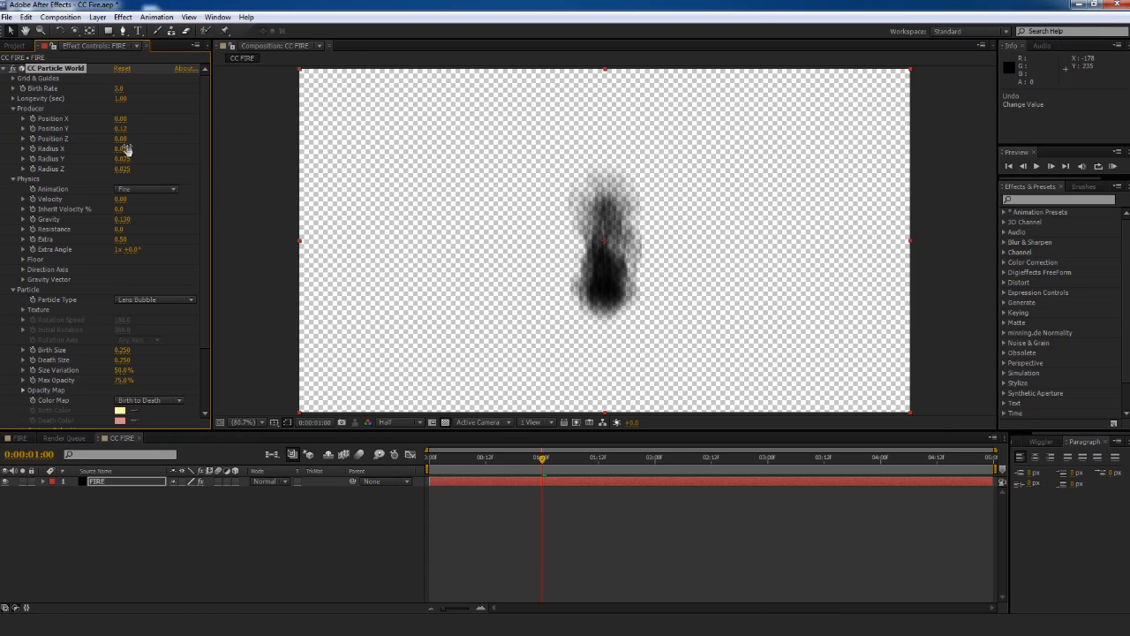
left_click_drag(117, 89, 129, 85)
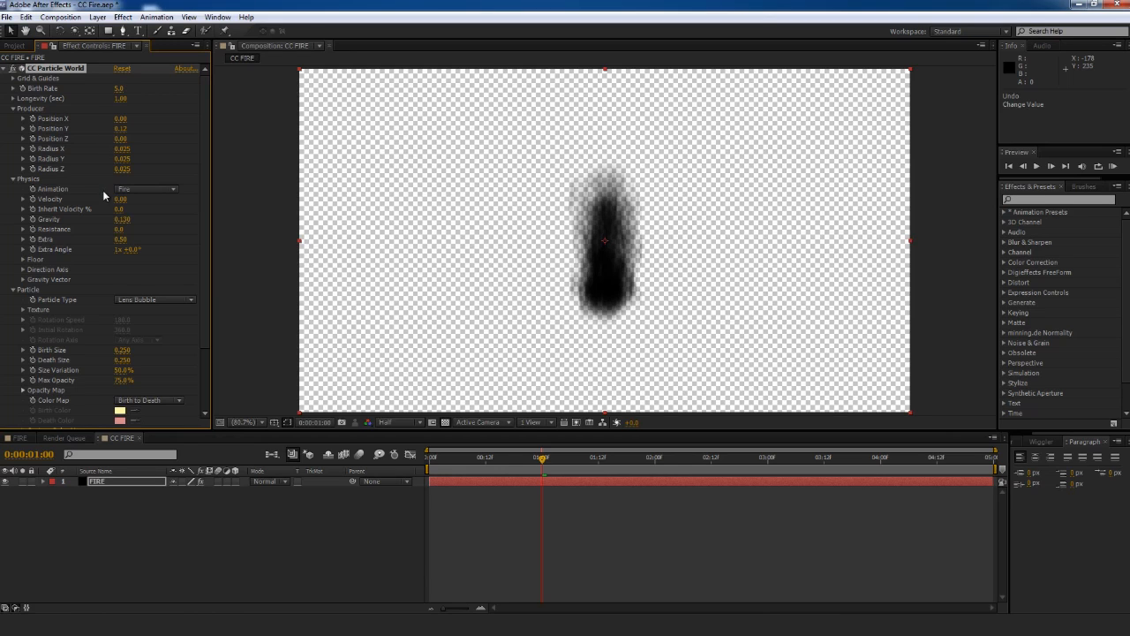
left_click_drag(127, 219, 130, 219)
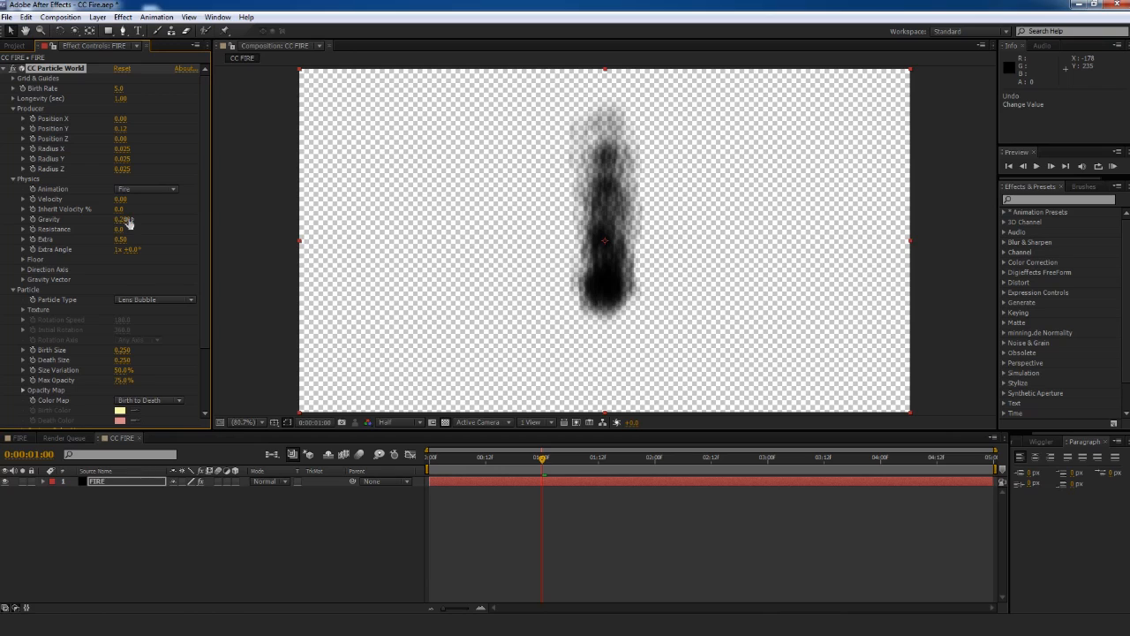
left_click(5, 69)
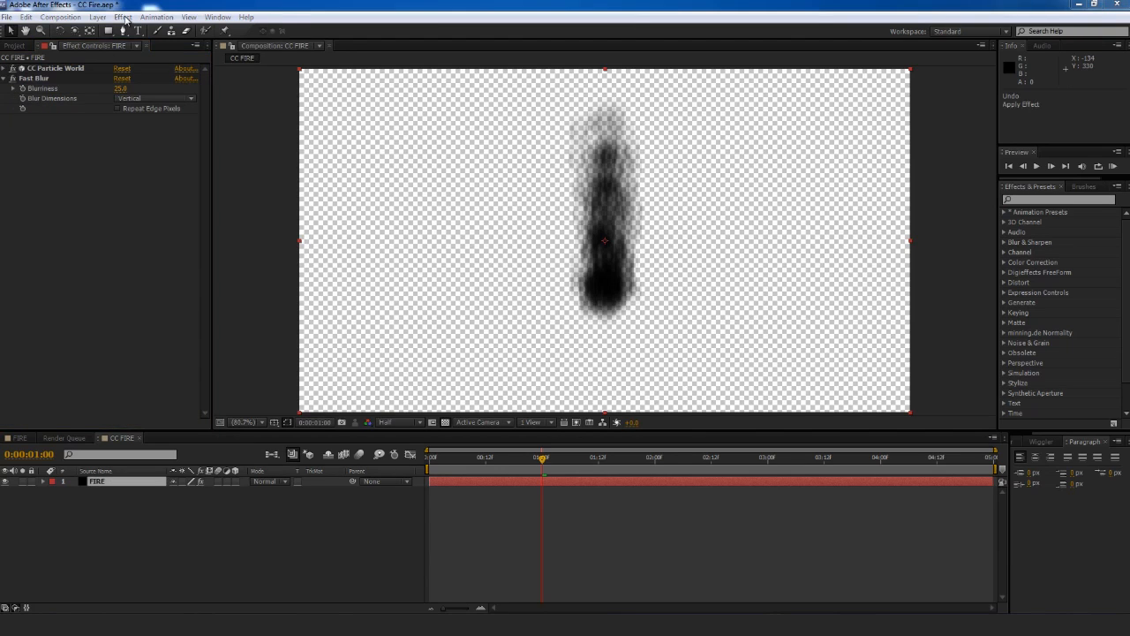
Apply the Turbulent Displace effect to the FIRE layer, set its Size to 10.0 and preview the motion
left_click(123, 16)
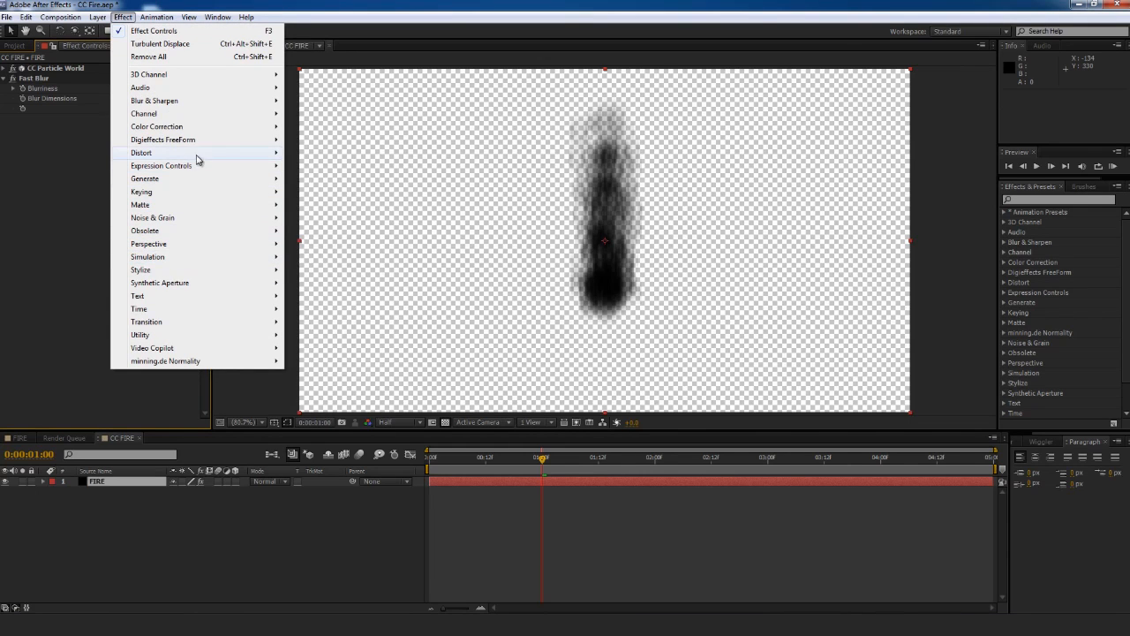
mouse_move(244, 155)
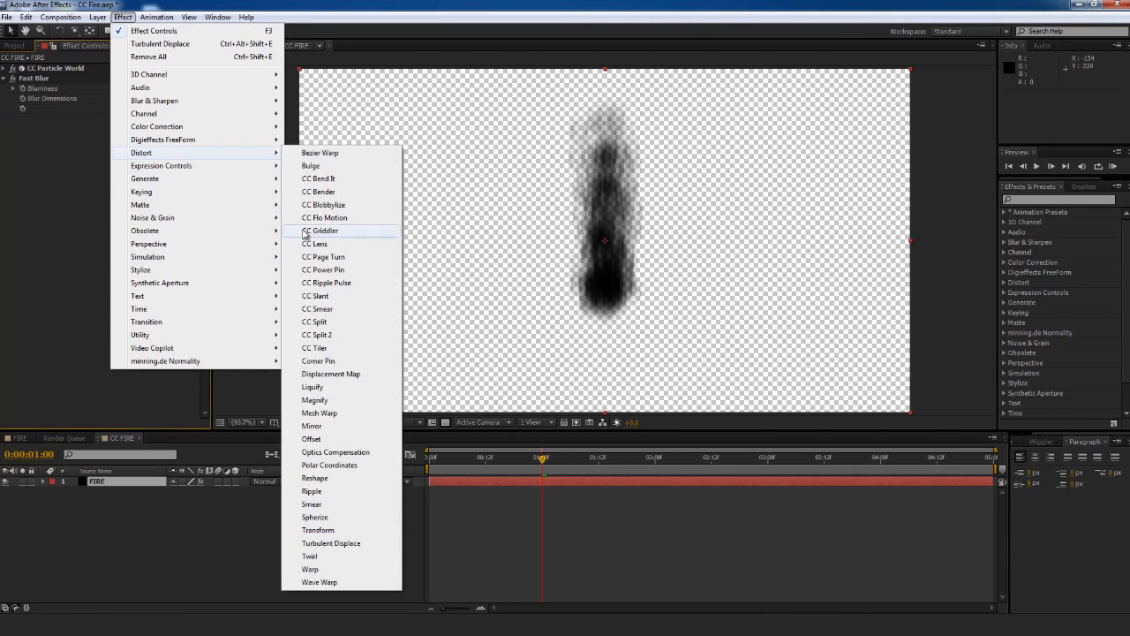
left_click(326, 543)
left_click_drag(542, 461, 599, 468)
key("ctrl+z")
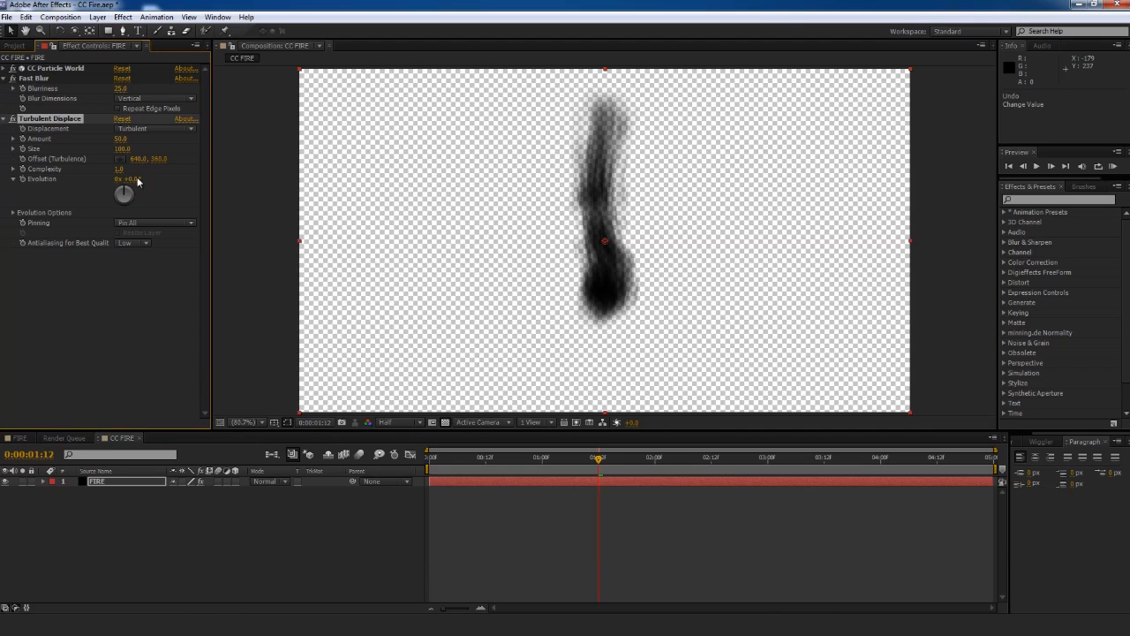
left_click_drag(123, 155, 78, 159)
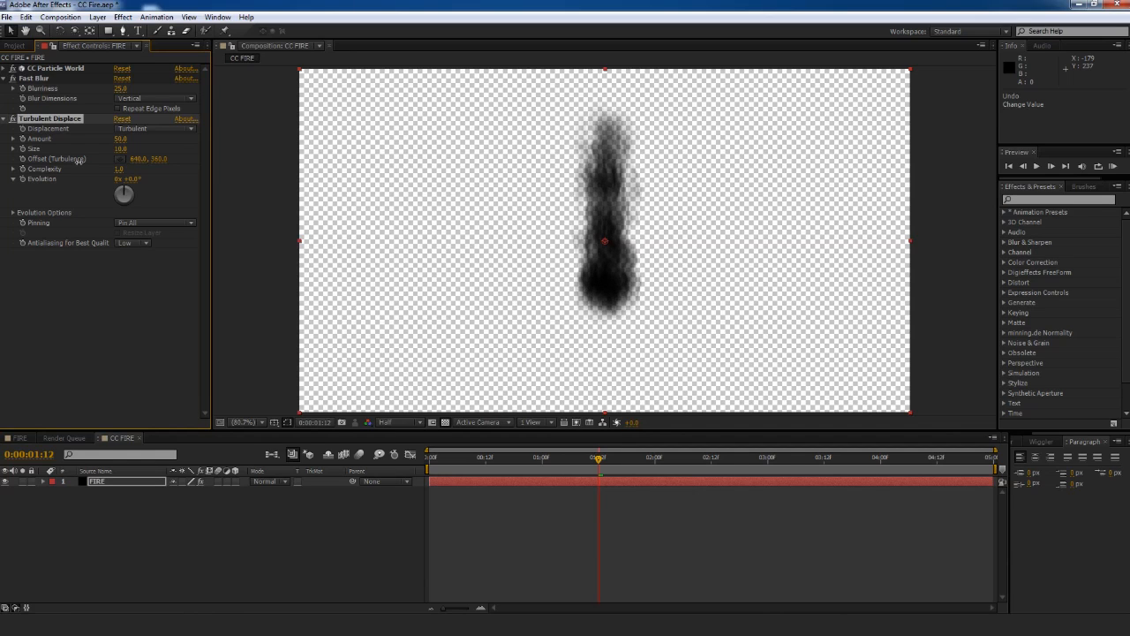
key("space")
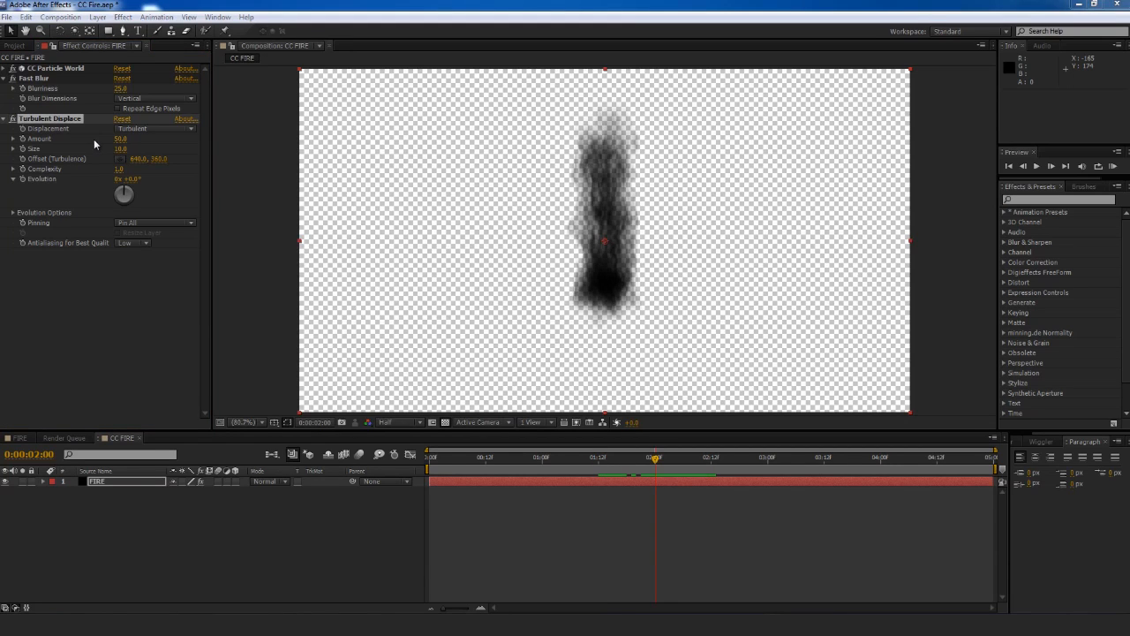
Add the expression time*250 to Turbulent Displace's Evolution and move the current time to 0:00:01:12
left_click(22, 179, "alt")
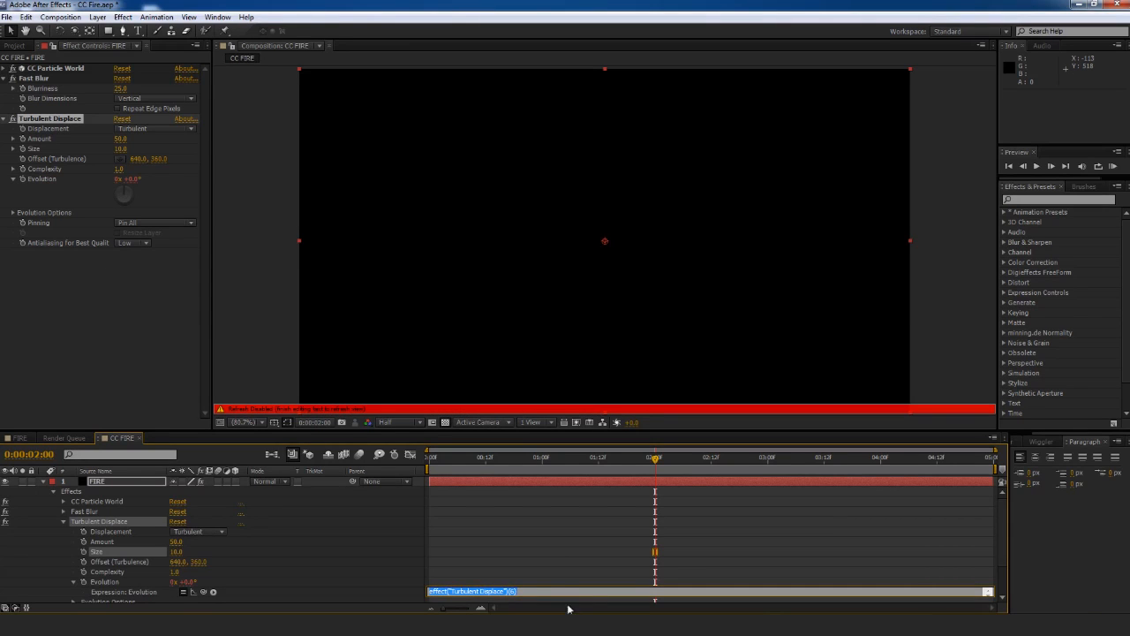
type("time*250")
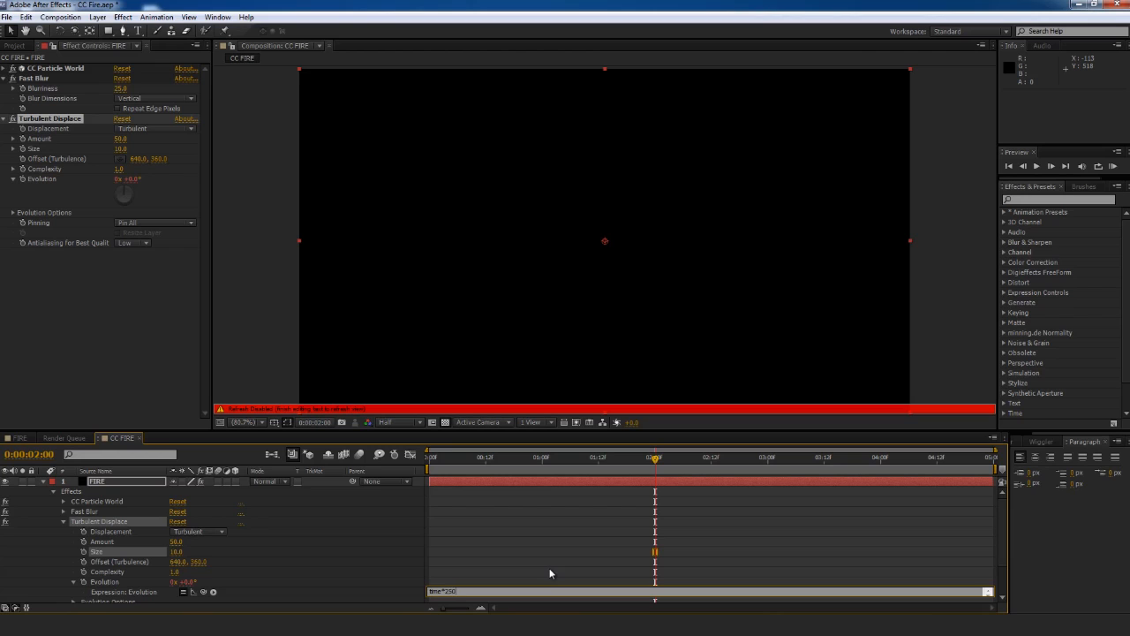
left_click(415, 597)
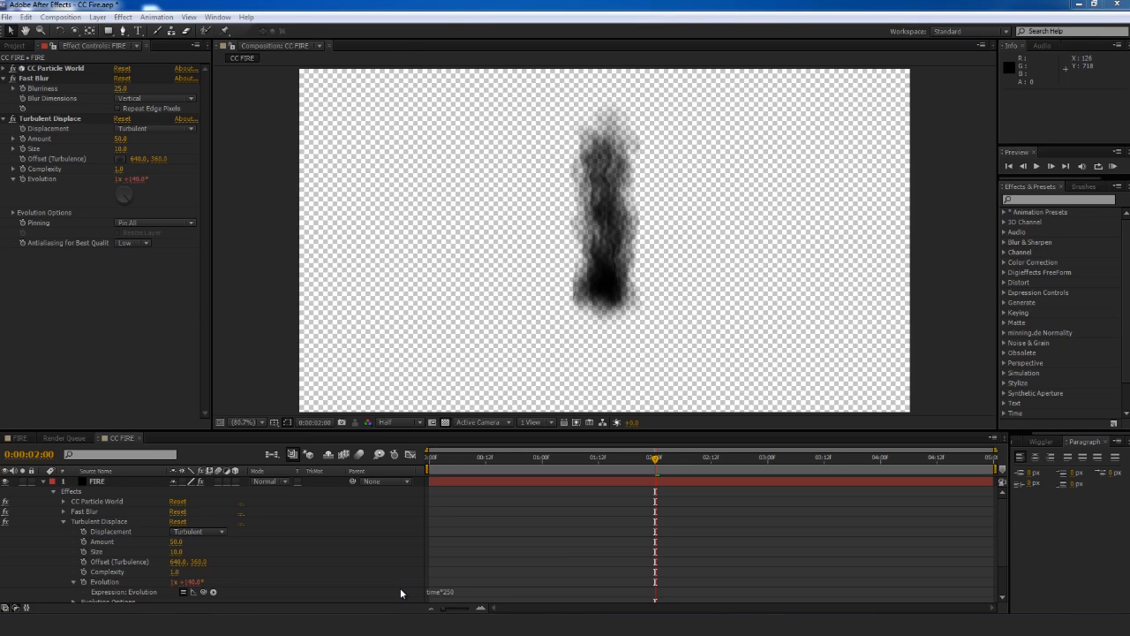
left_click(349, 383)
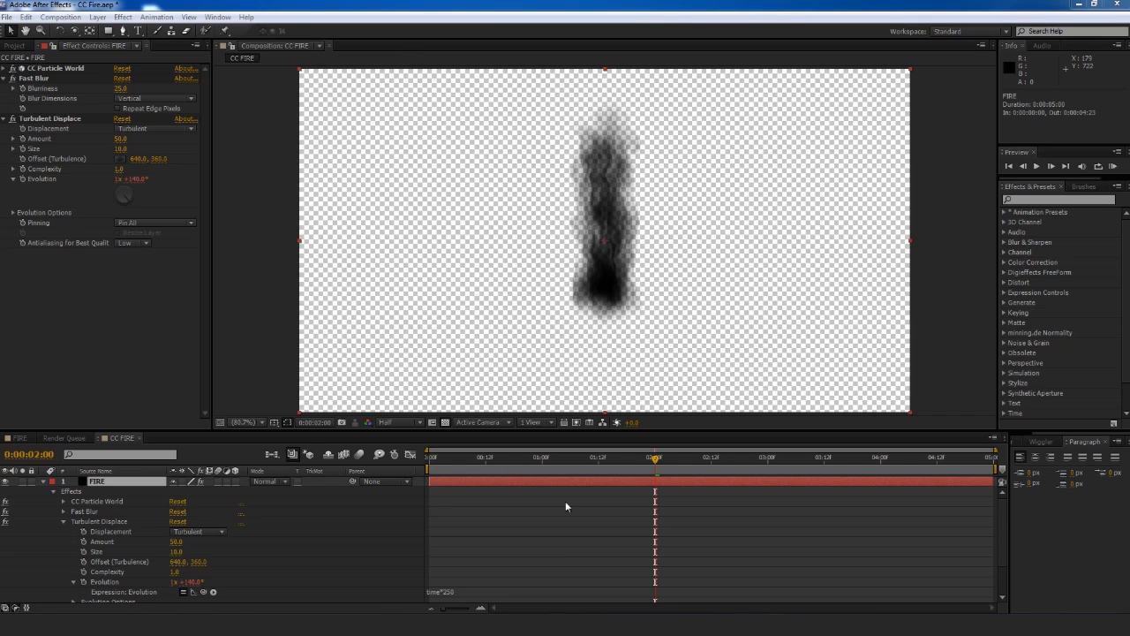
left_click_drag(657, 460, 597, 458)
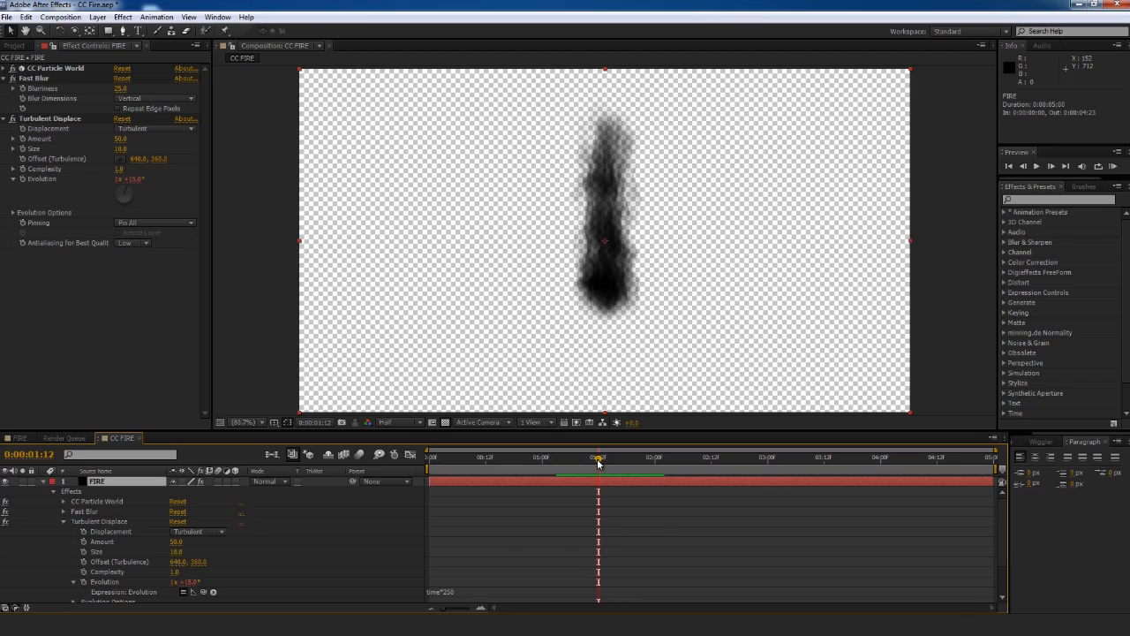
Apply the Colorama effect to the FIRE layer and collapse the Fast Blur and Turbulent Displace settings
left_click(121, 18)
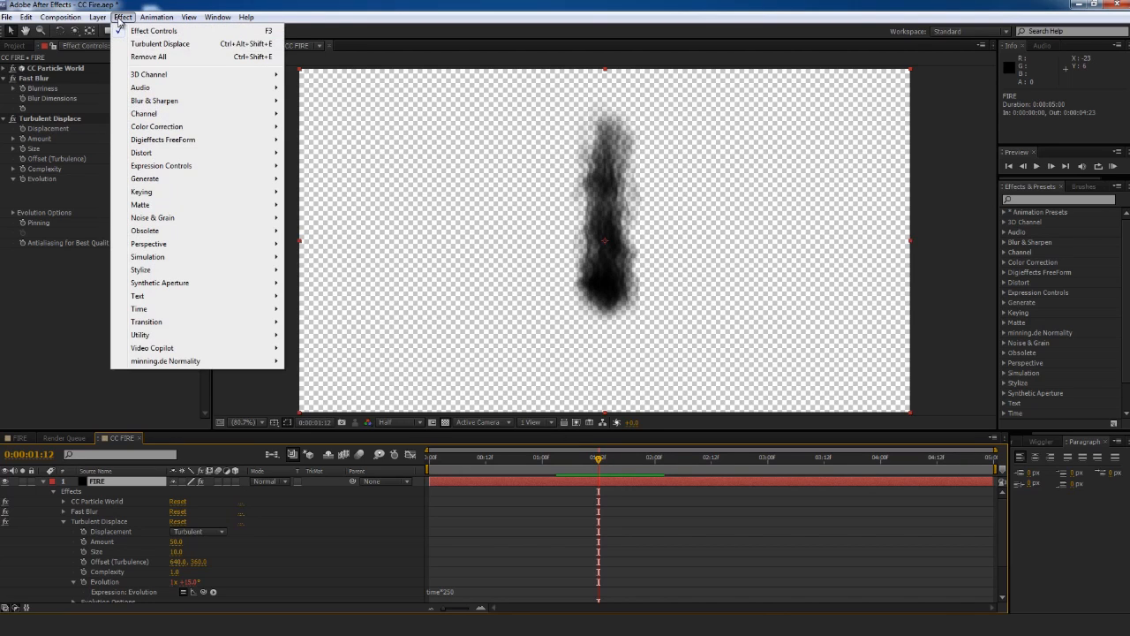
mouse_move(211, 129)
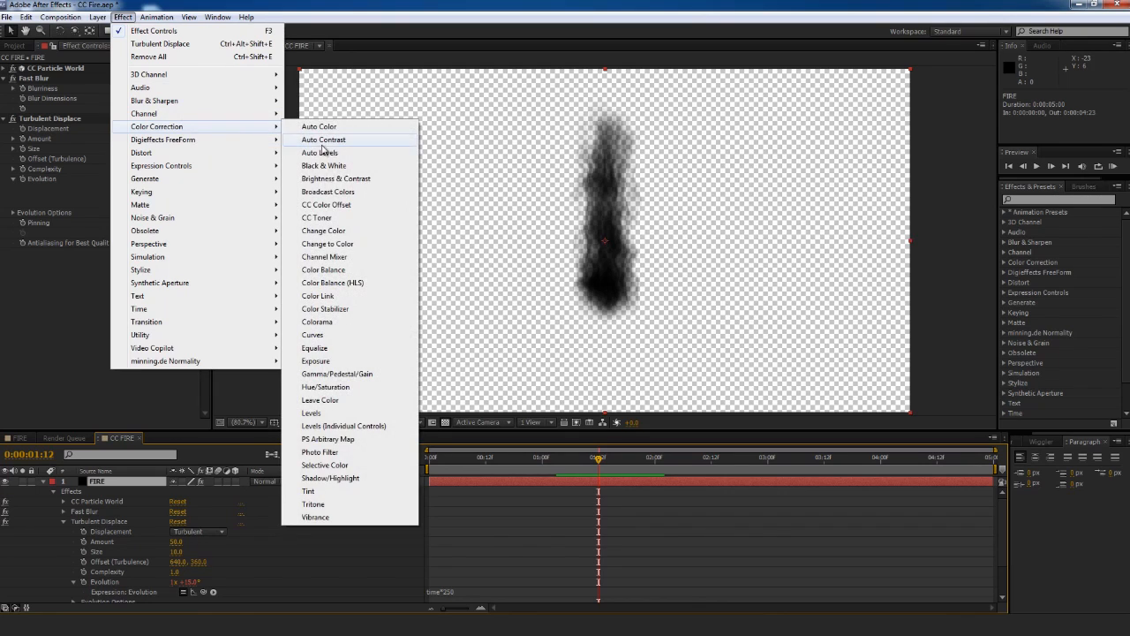
left_click(349, 324)
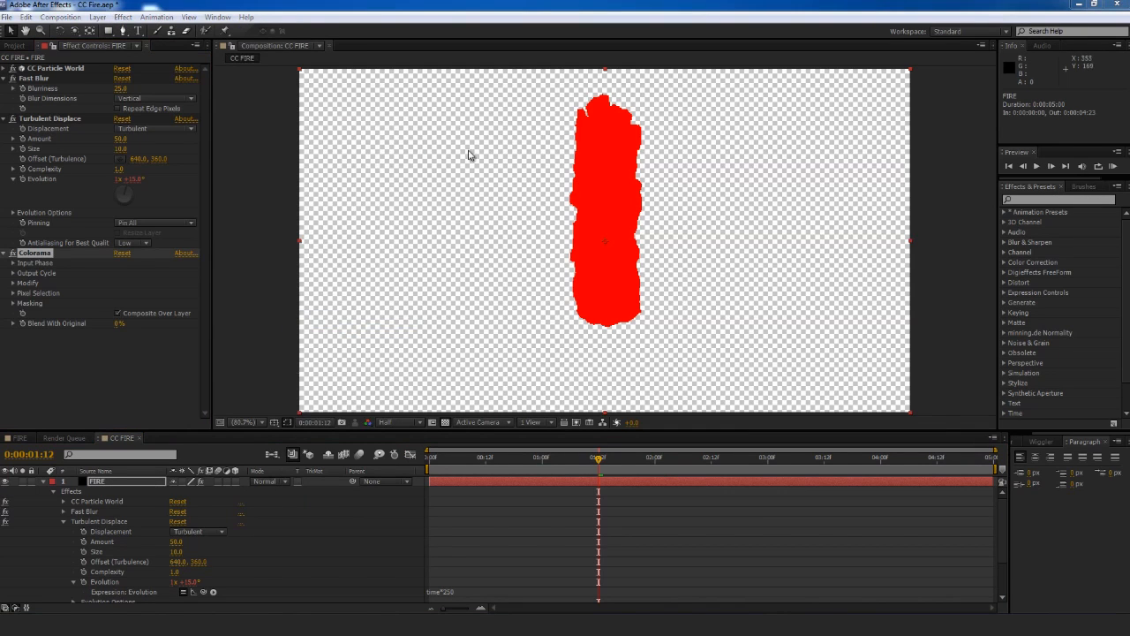
left_click(5, 80)
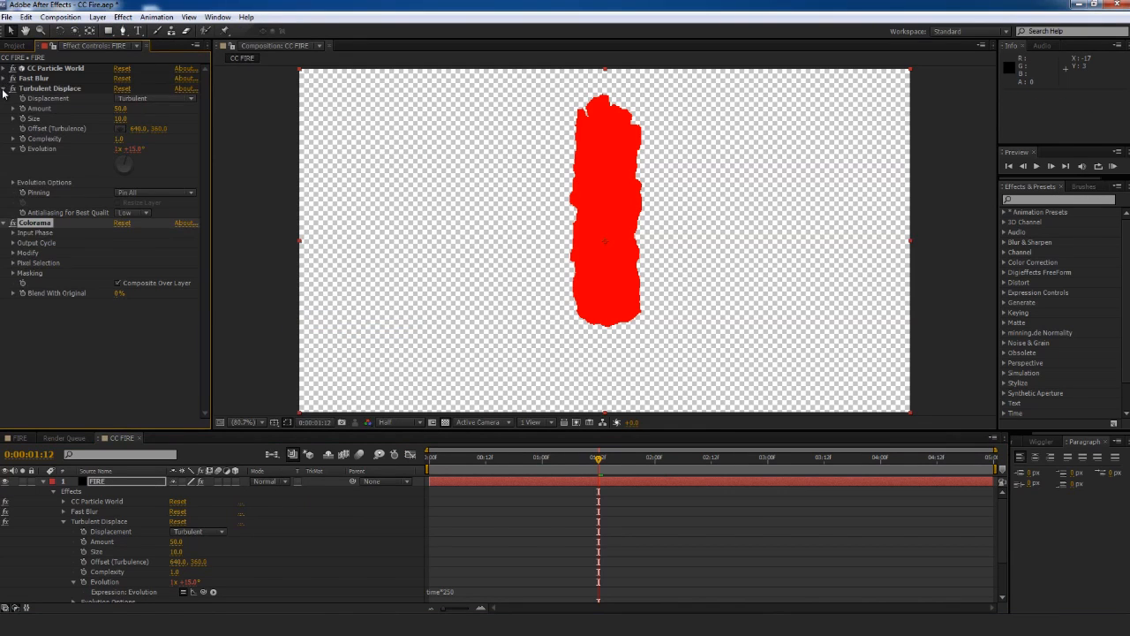
left_click(4, 89)
Have Colorama get its input phase from Alpha and turn off Modify Alpha
left_click(13, 108)
left_click(166, 120)
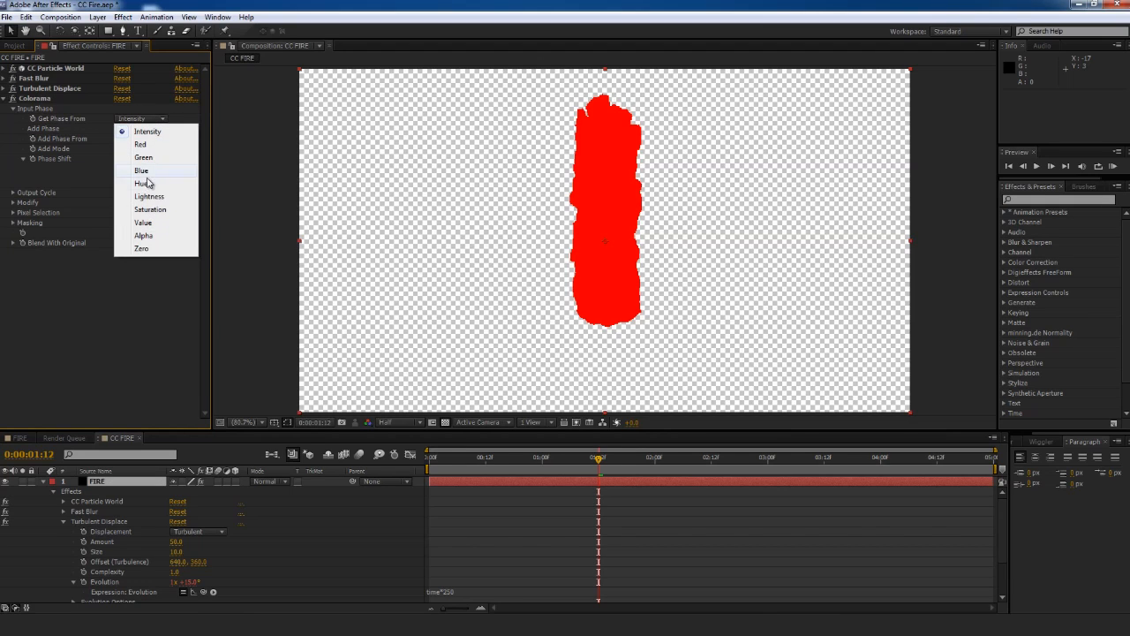
left_click(142, 236)
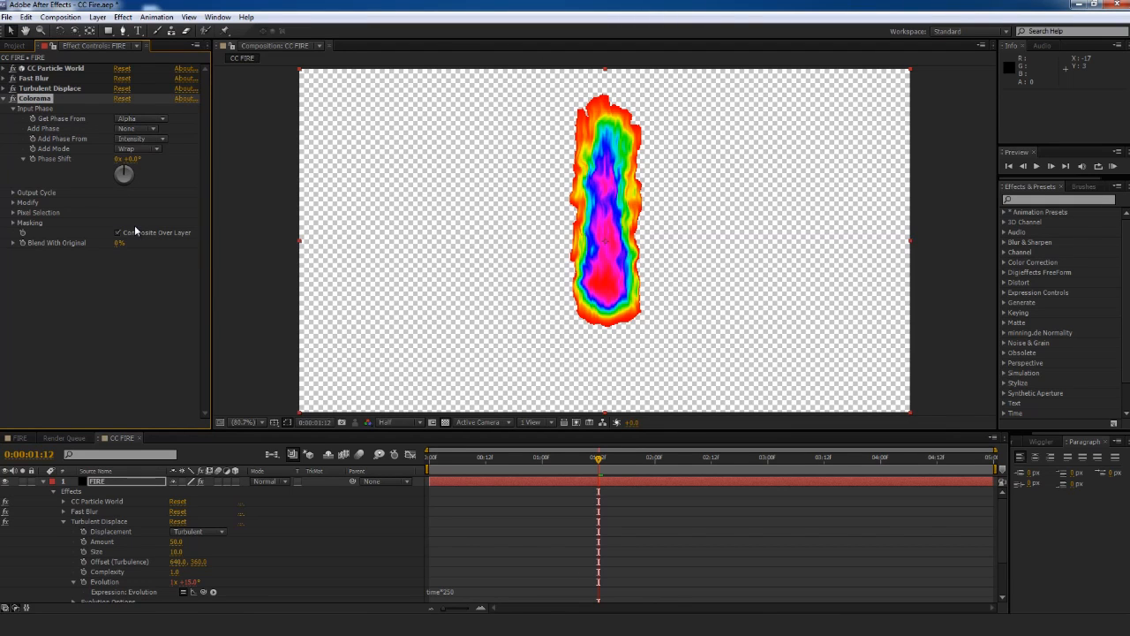
left_click(15, 202)
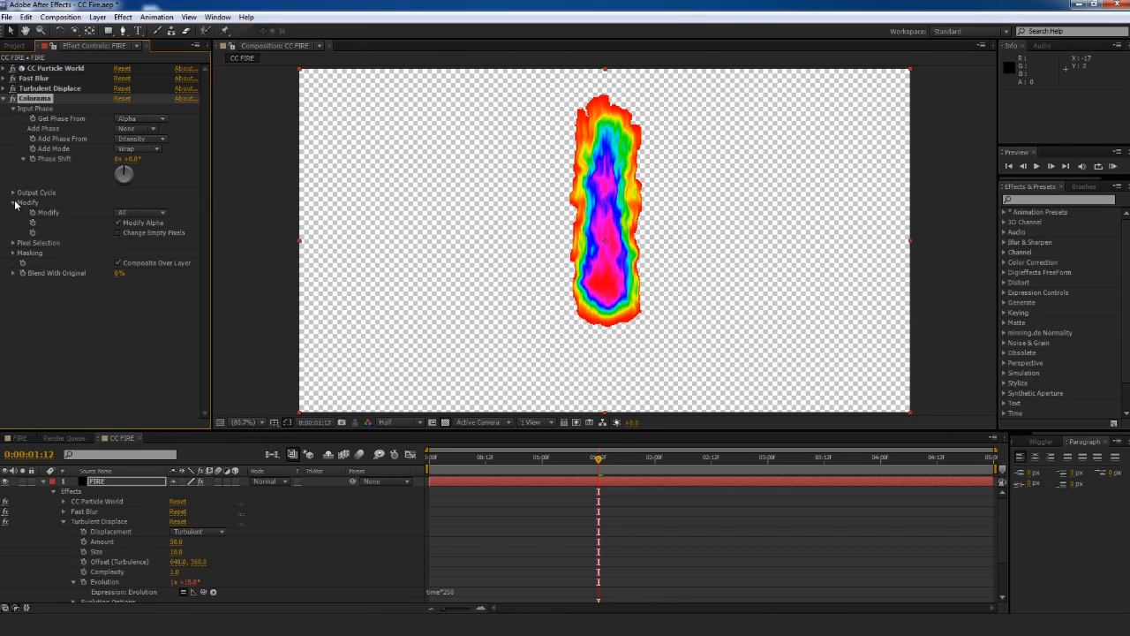
left_click(119, 224)
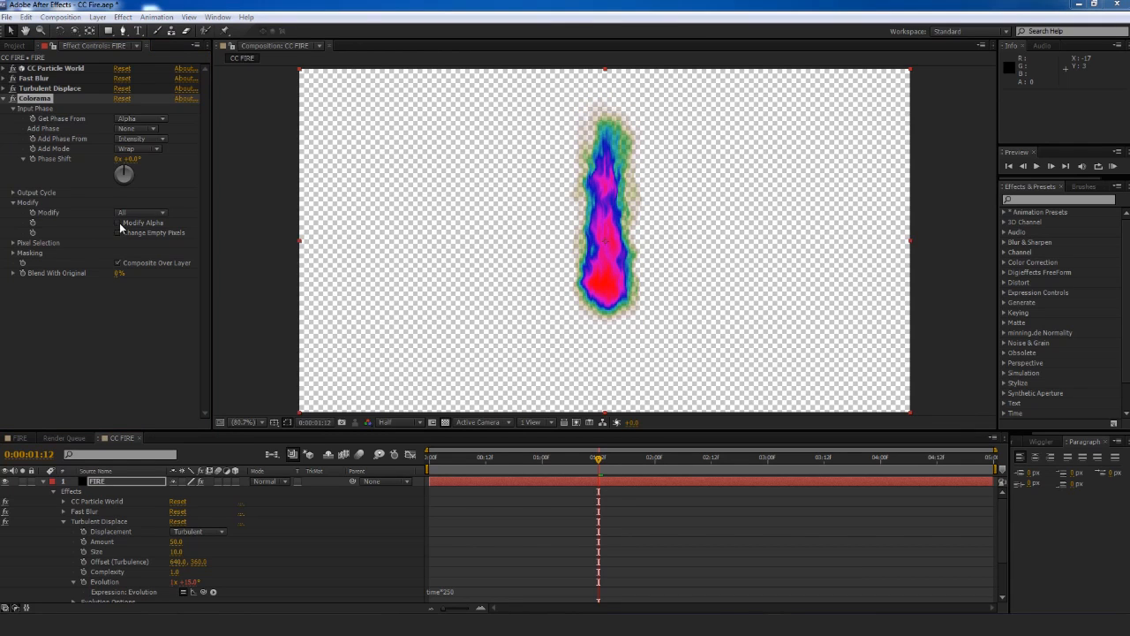
Set Colorama's Output Cycle on the FIRE layer to the Fire preset palette
left_click(14, 192)
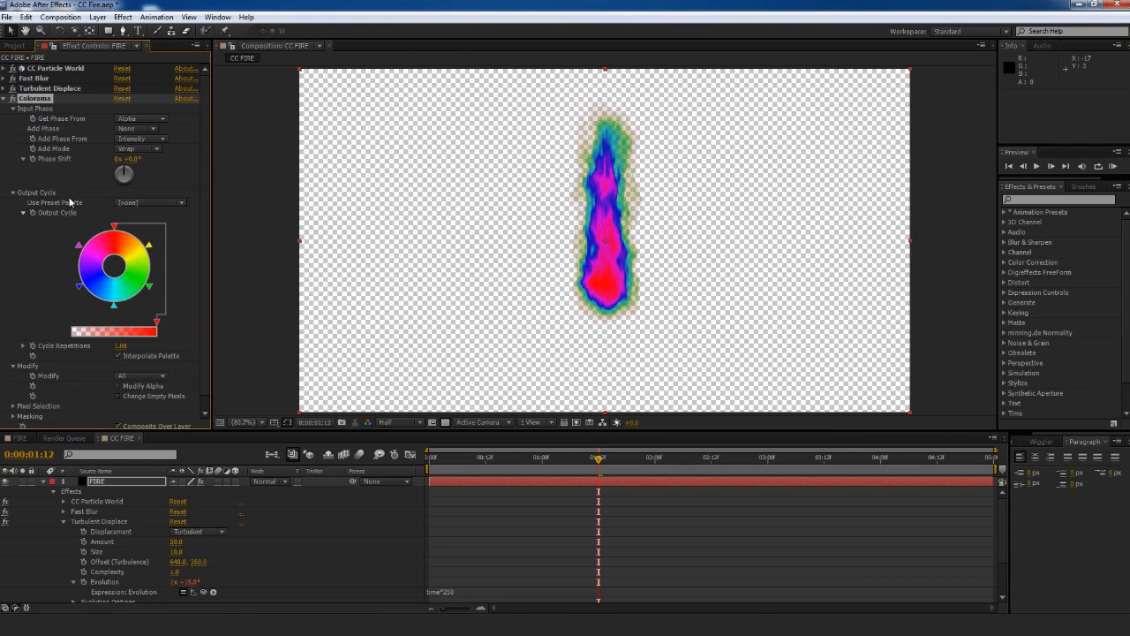
left_click(180, 203)
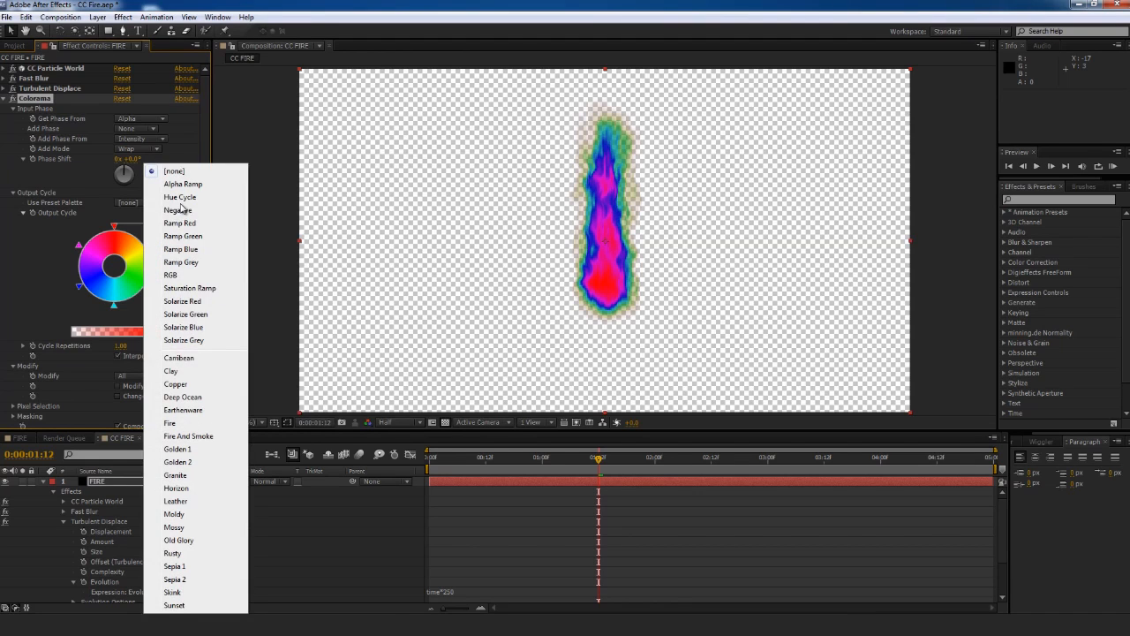
left_click(189, 424)
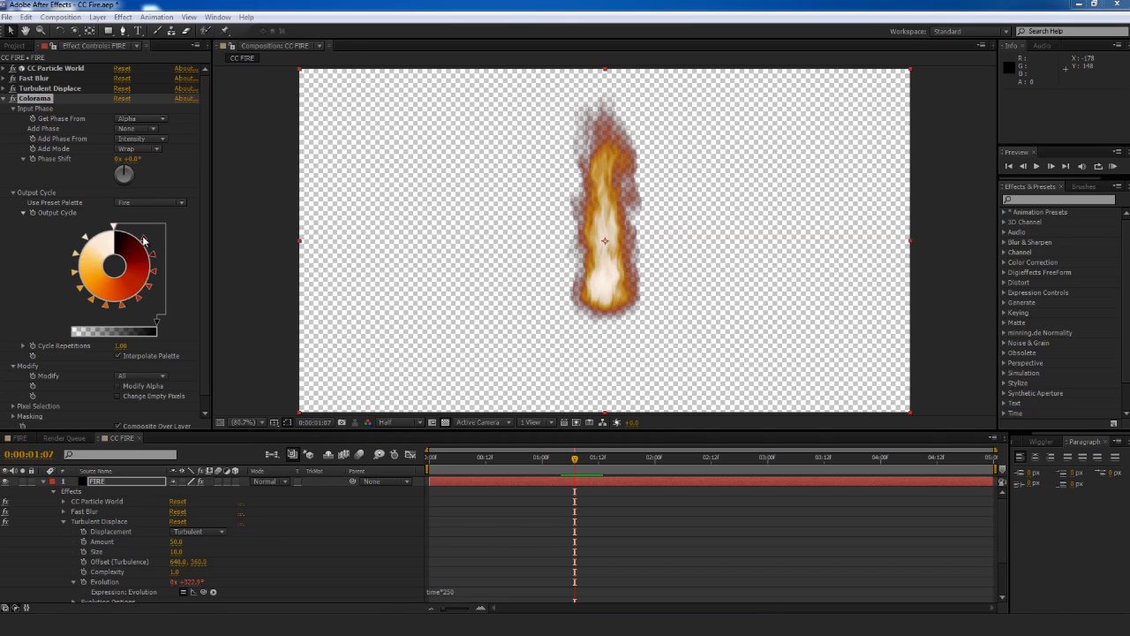
Refine Colorama's fire colour wheel by removing several red and orange markers and repositioning the remaining ones, and collapse the effect
left_click(144, 240)
left_click_drag(144, 240, 169, 226)
left_click(154, 256)
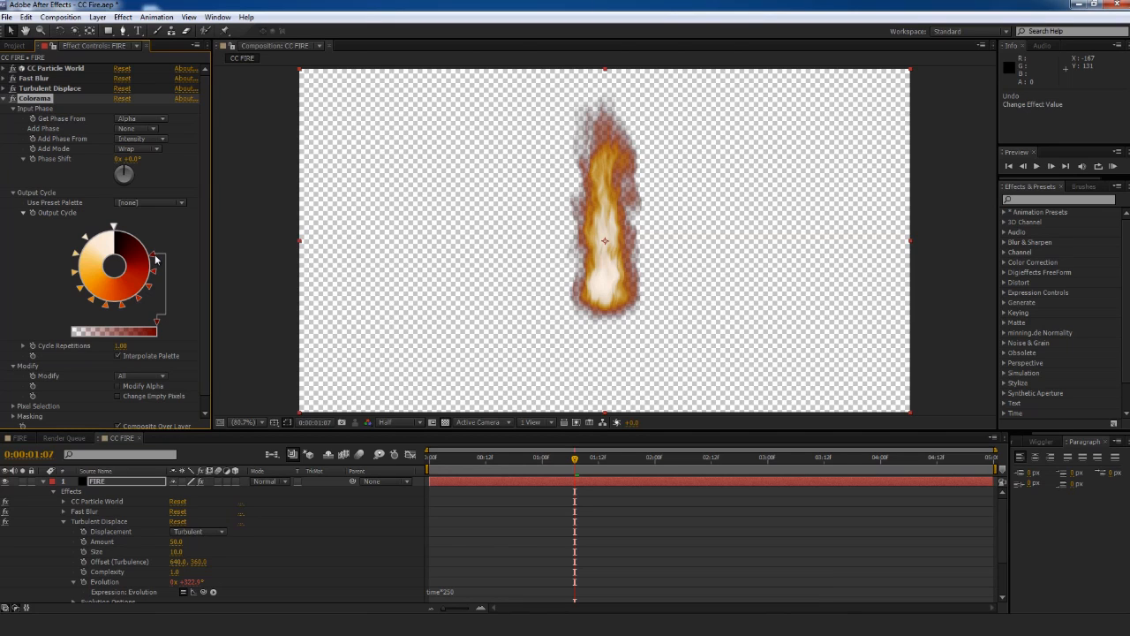
left_click_drag(154, 257, 142, 239)
left_click_drag(105, 305, 104, 325)
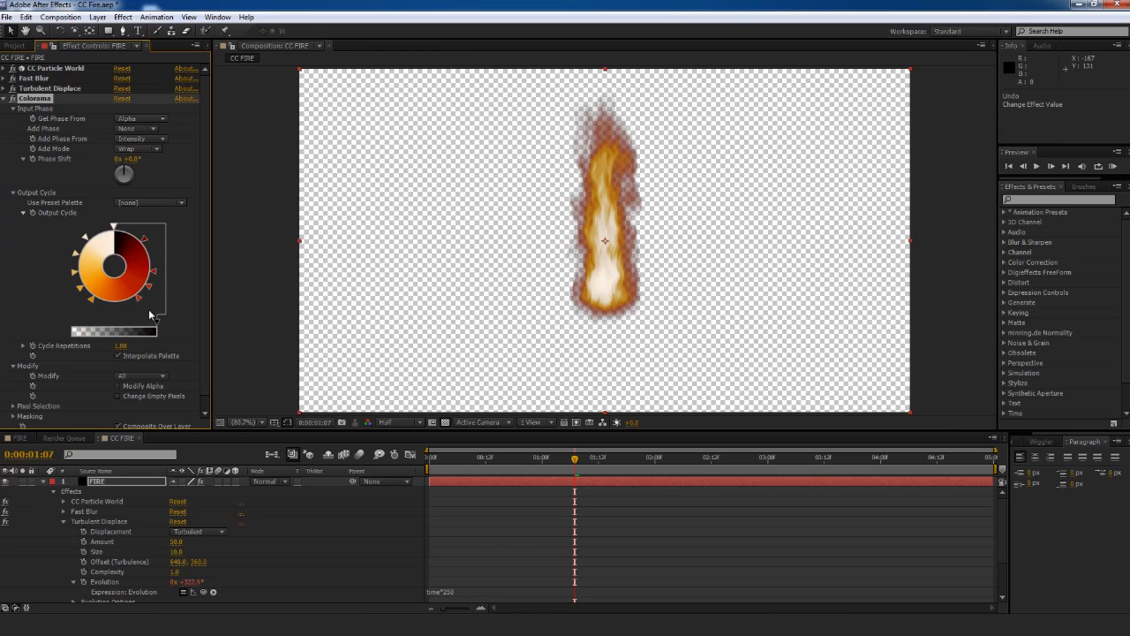
left_click_drag(142, 302, 157, 248)
left_click_drag(76, 252, 69, 280)
left_click(79, 291)
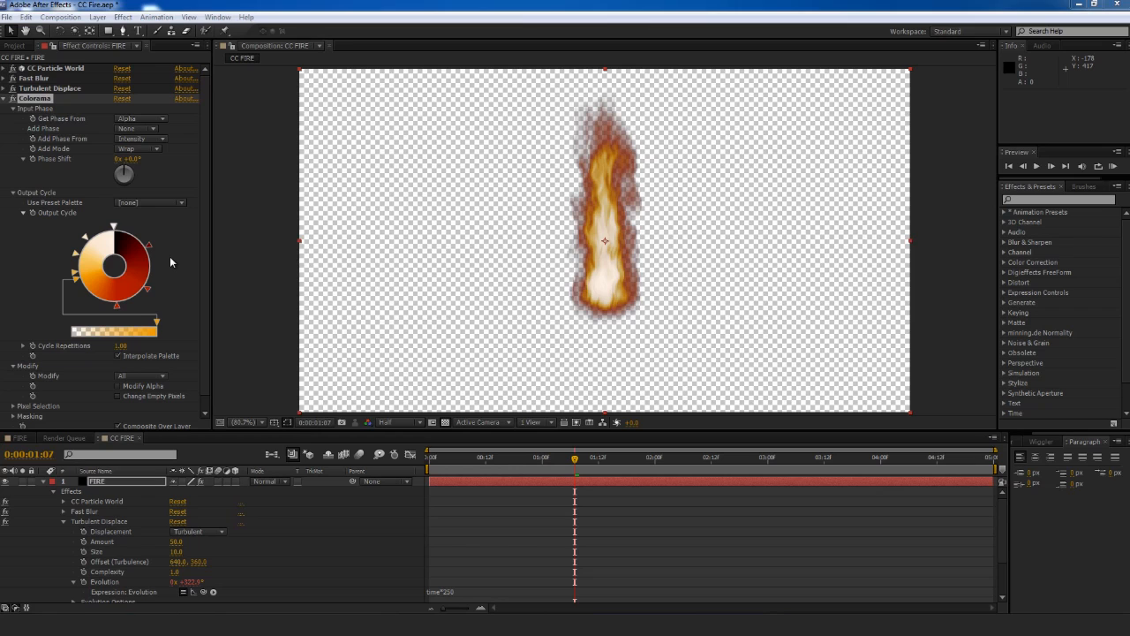
left_click(3, 98)
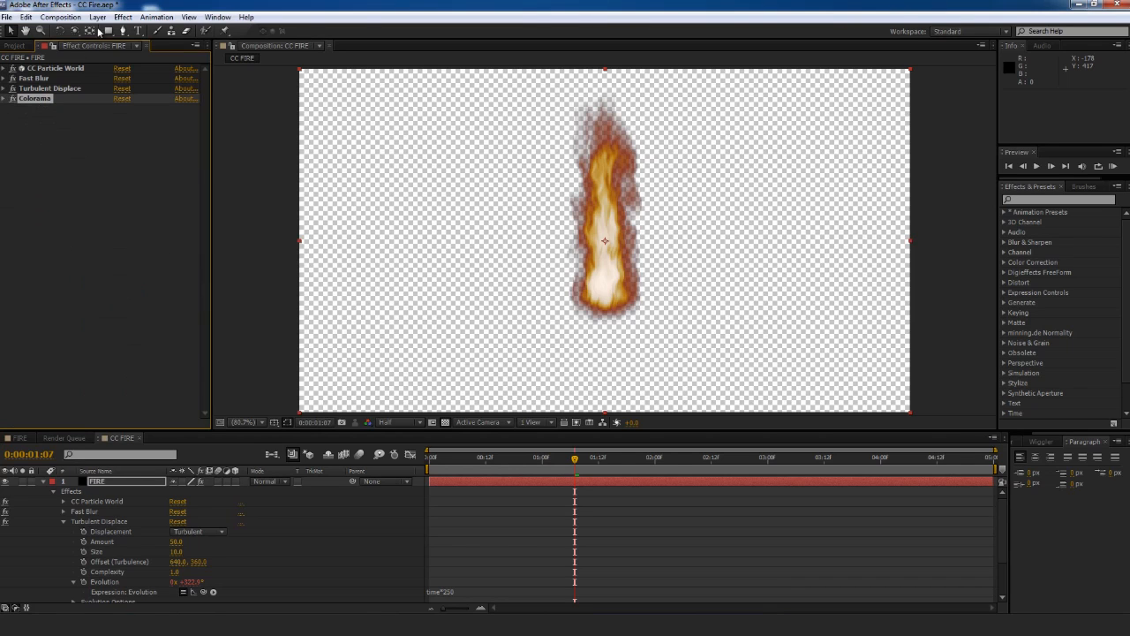
Apply the Sharpen effect to the FIRE layer and set its Sharpen Amount to 32
left_click(123, 17)
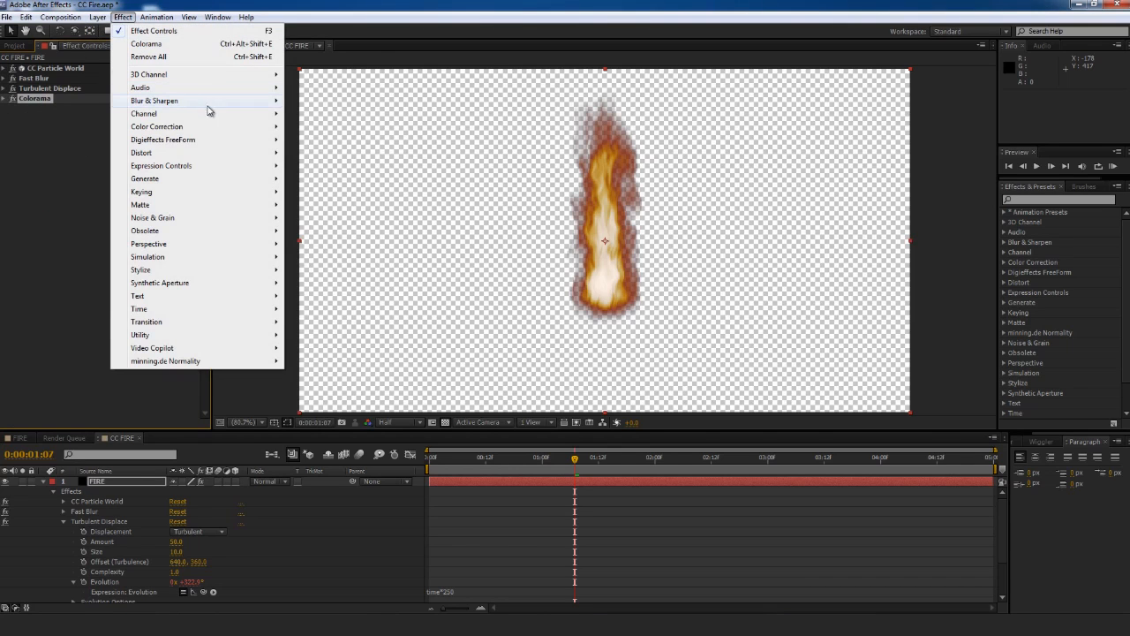
mouse_move(247, 102)
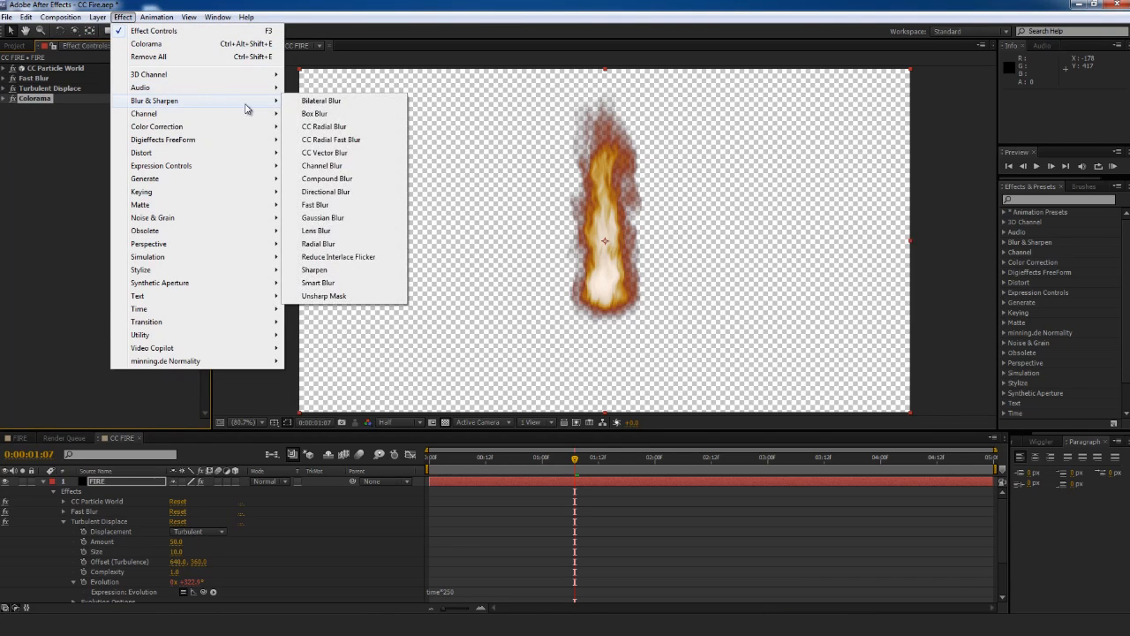
left_click(319, 270)
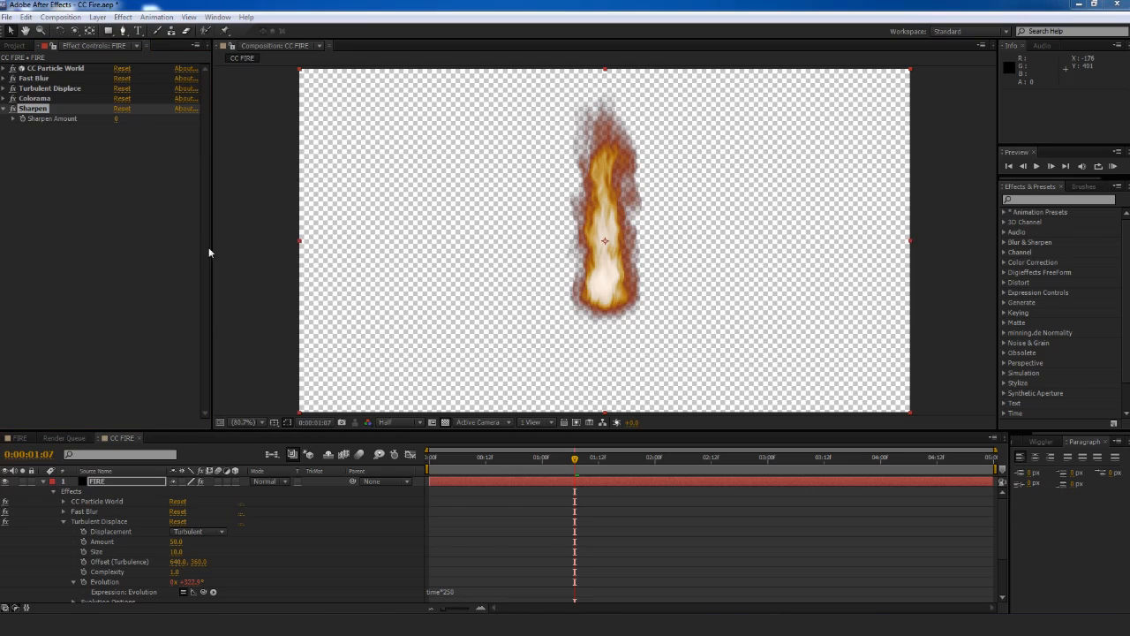
left_click_drag(115, 123, 133, 118)
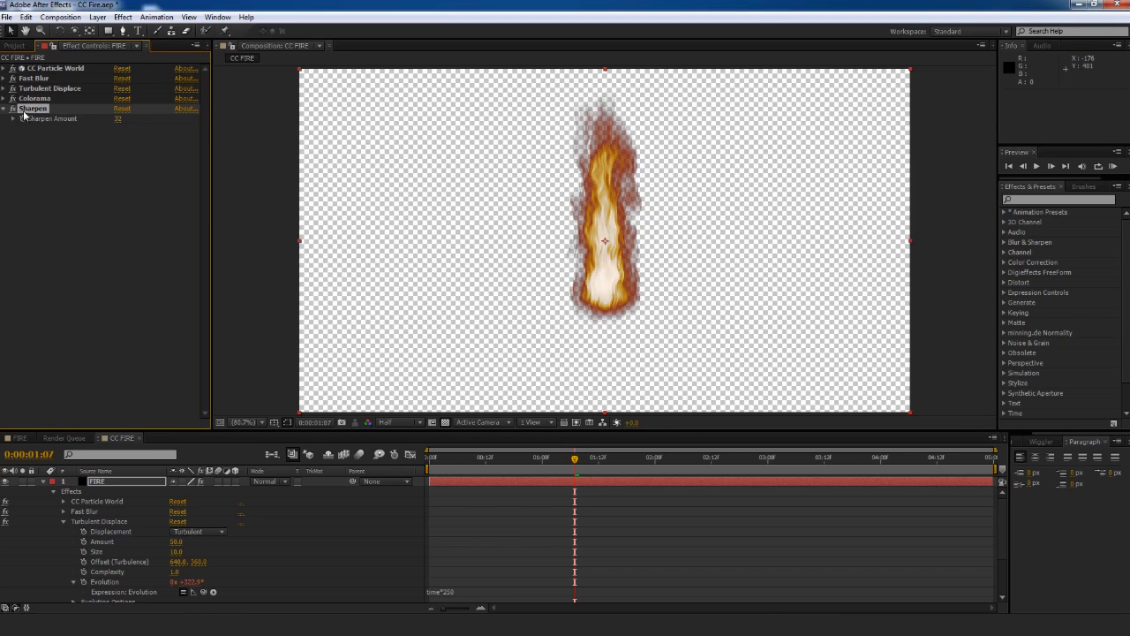
Apply the Glow effect to the FIRE layer with Glow Threshold 82.4% and Glow Radius 103.0, and turn off the transparency grid
left_click(129, 481)
left_click(123, 18)
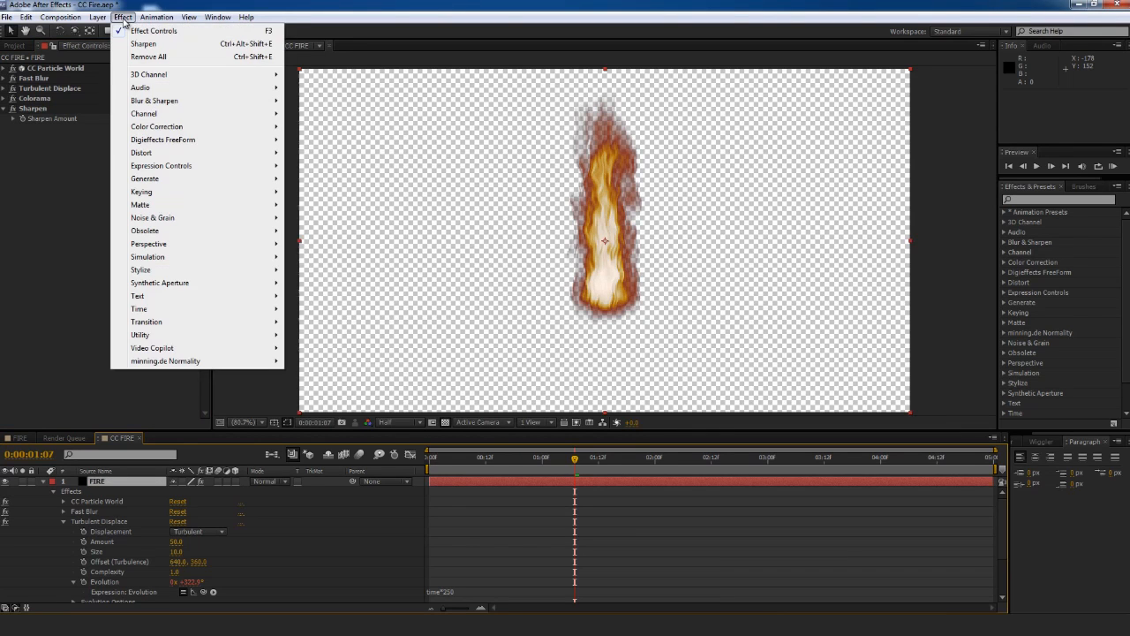
mouse_move(233, 276)
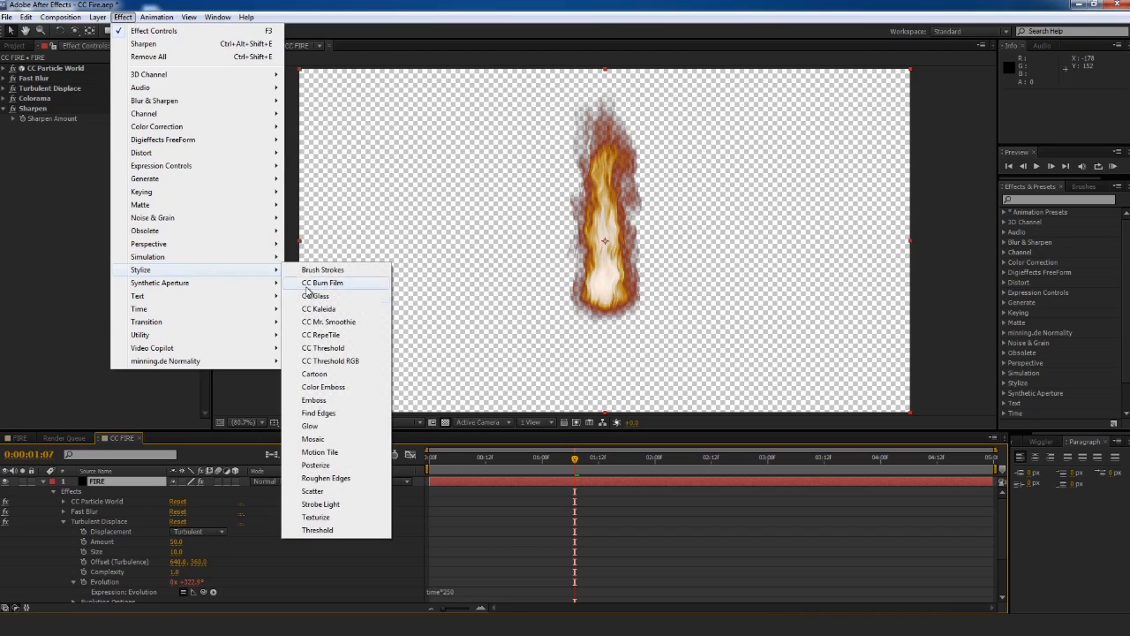
left_click(326, 429)
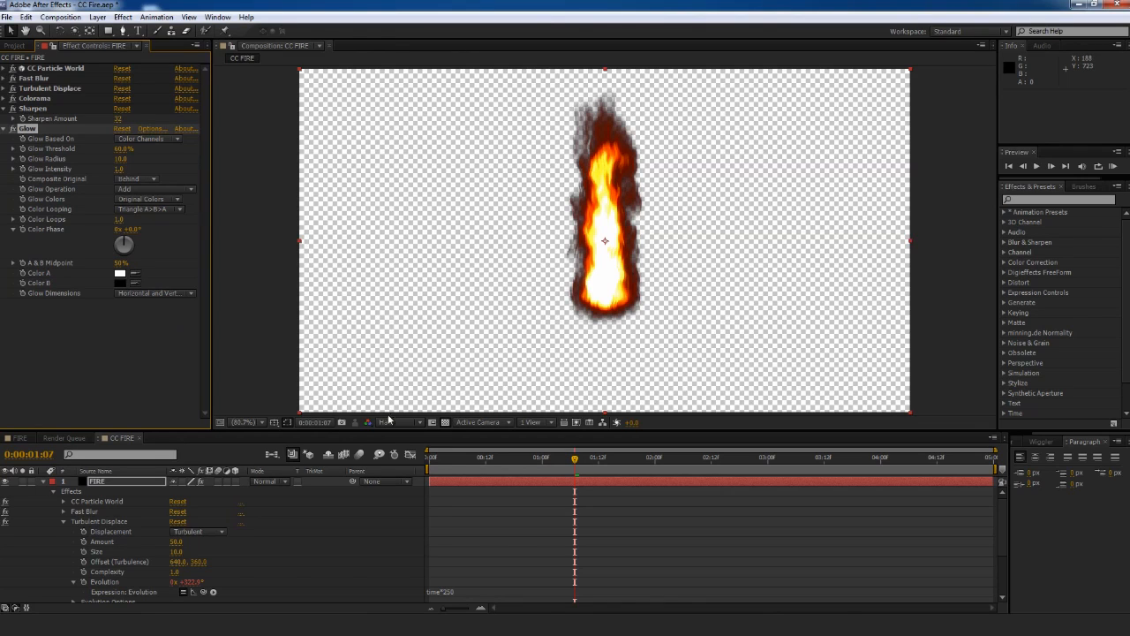
left_click(446, 423)
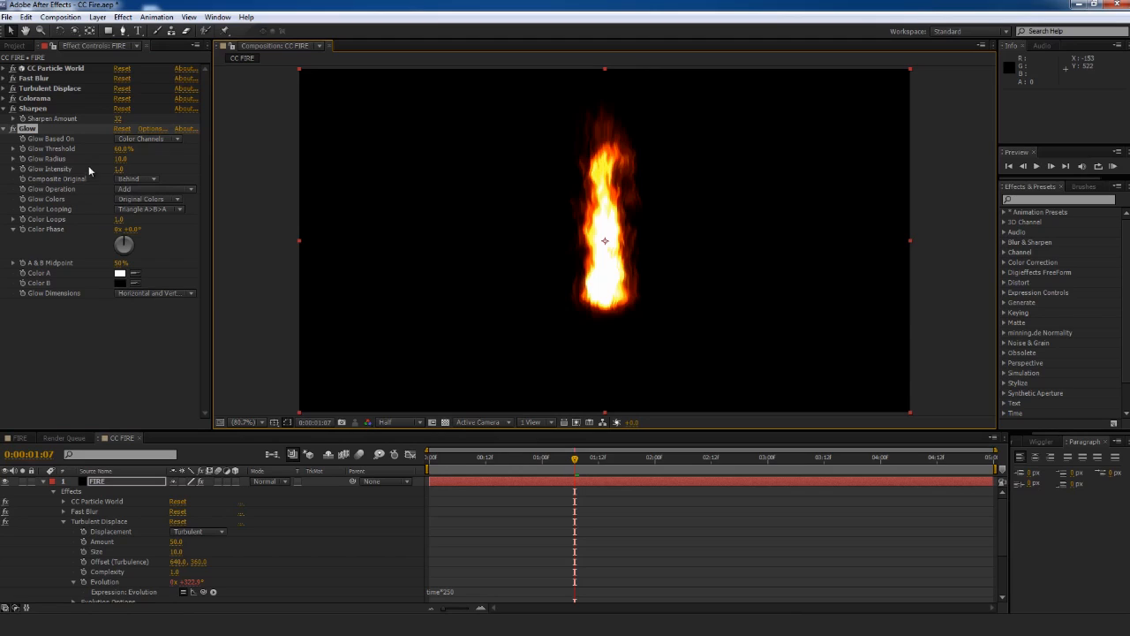
left_click_drag(119, 159, 151, 160)
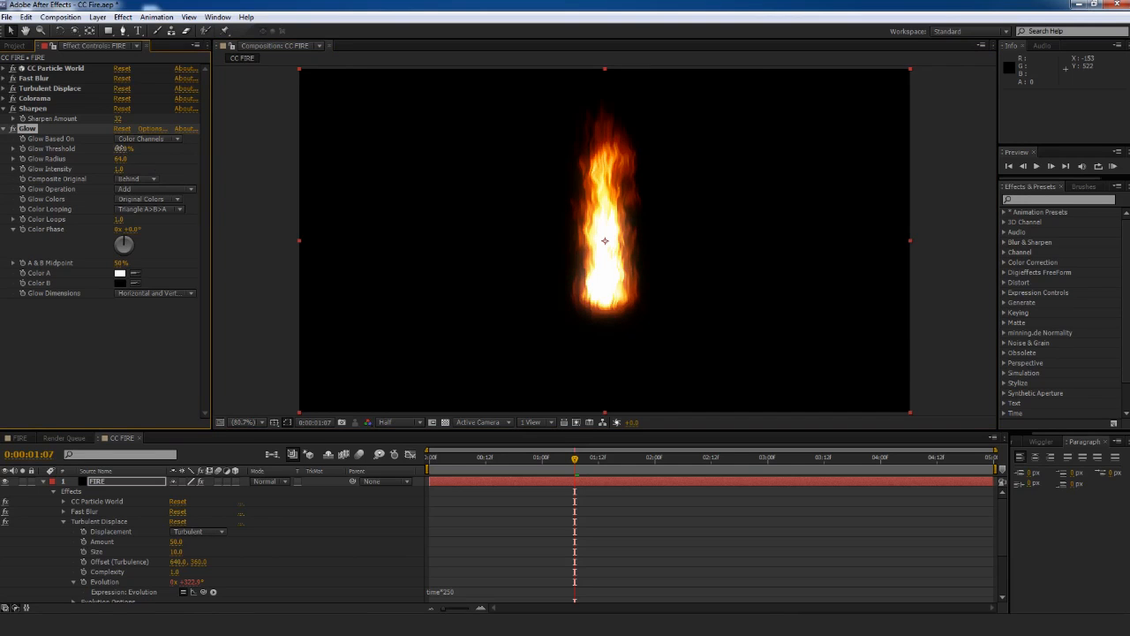
left_click_drag(121, 149, 145, 159)
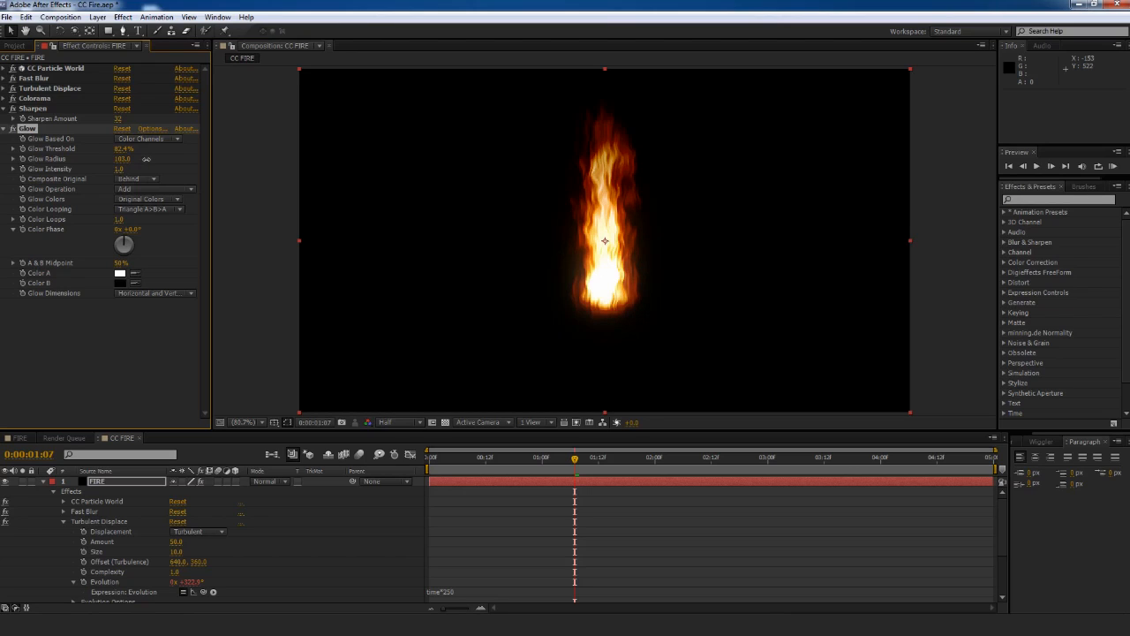
Set the FIRE layer's Sharpen Amount to 18 and play a RAM preview of the fire
left_click(116, 119)
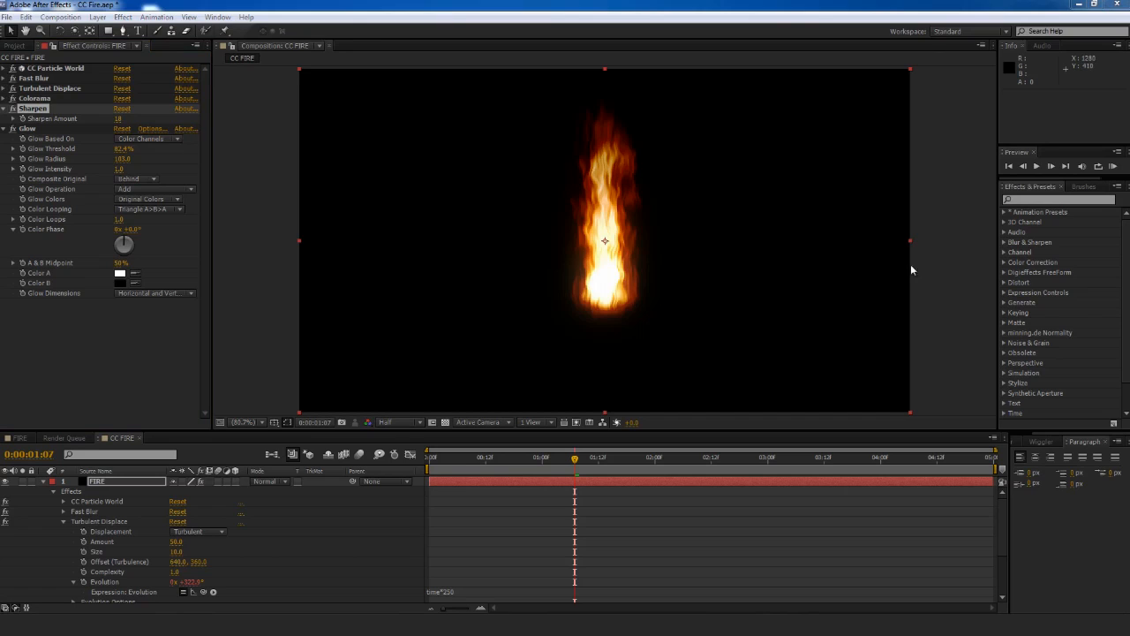
left_click(1112, 167)
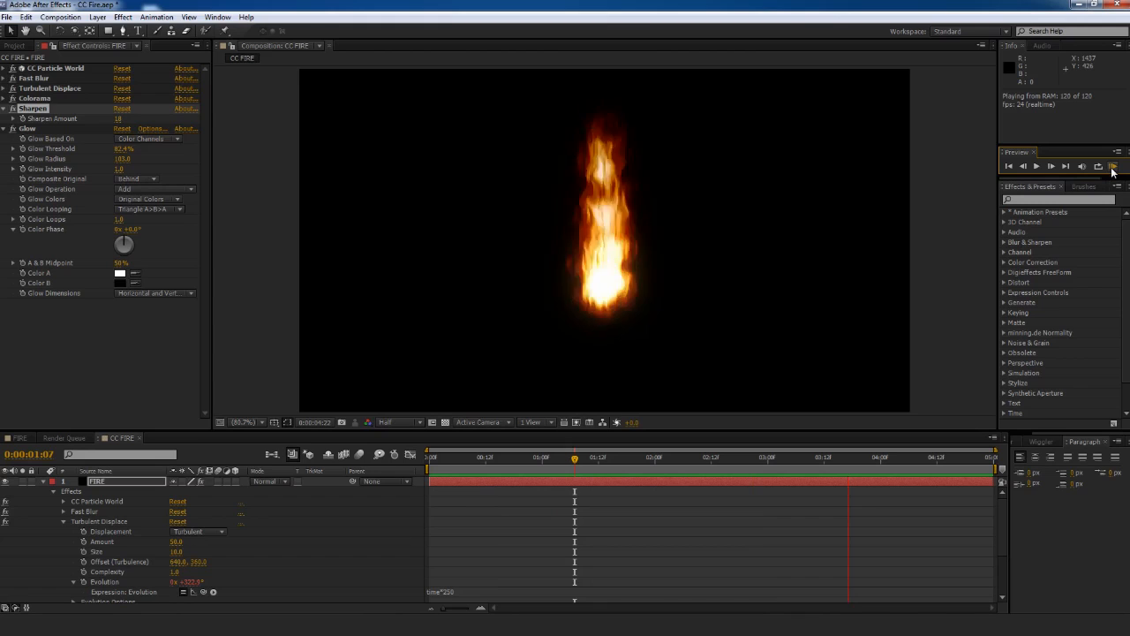
left_click(30, 4)
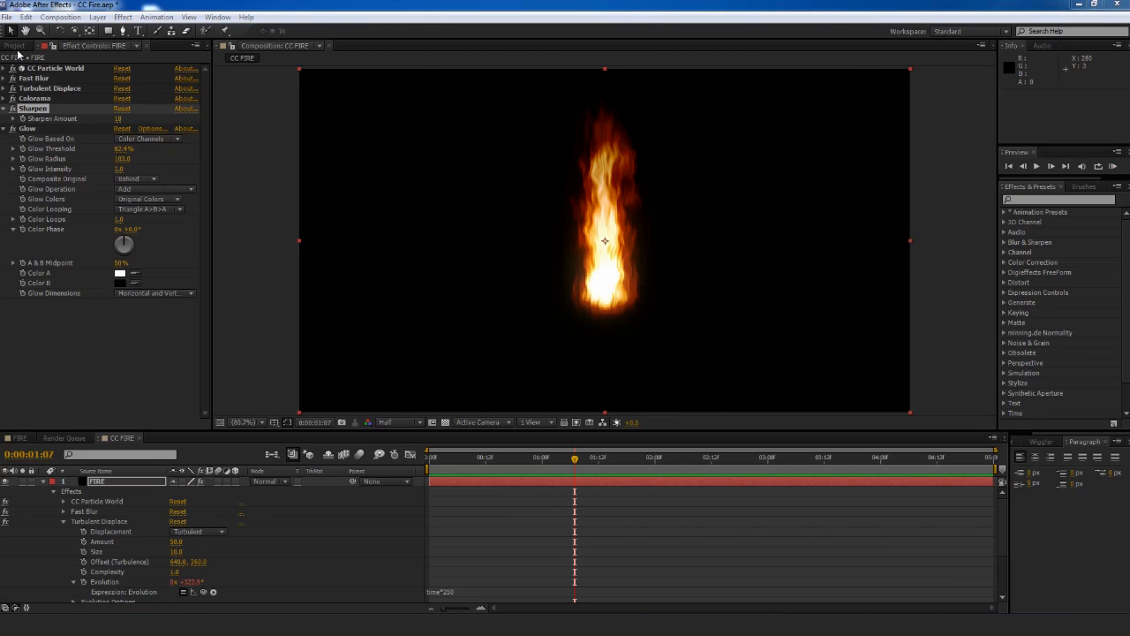
Add SoilCracked0103_1_L.jpg to the CC FIRE composition beneath the FIRE layer and make it a 3D layer
left_click(15, 46)
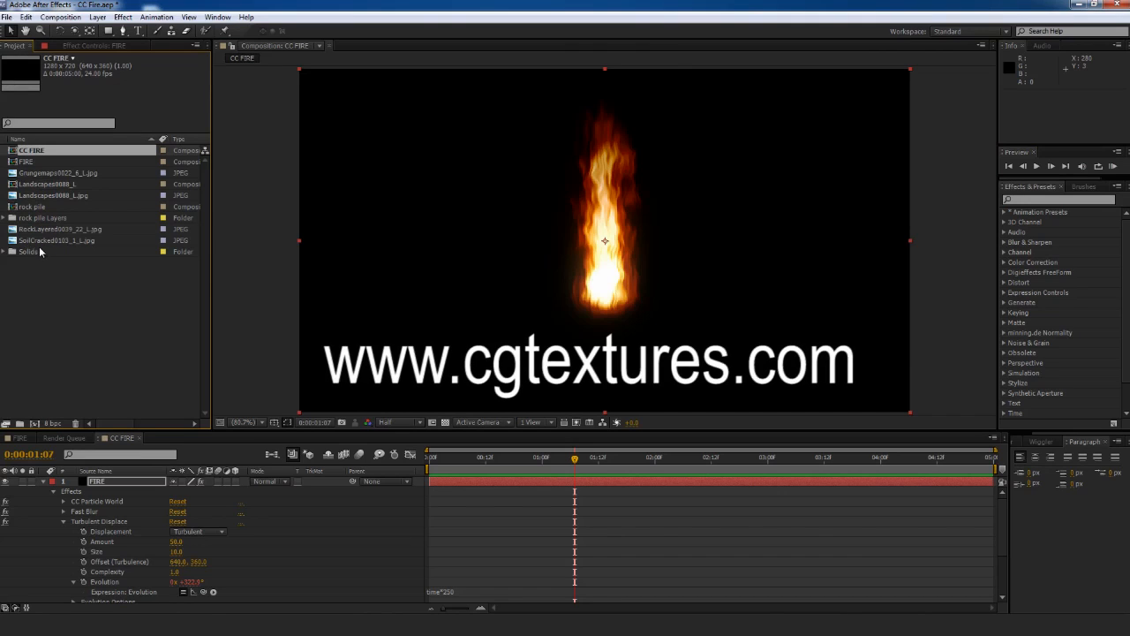
left_click(40, 240)
left_click_drag(92, 474, 94, 480)
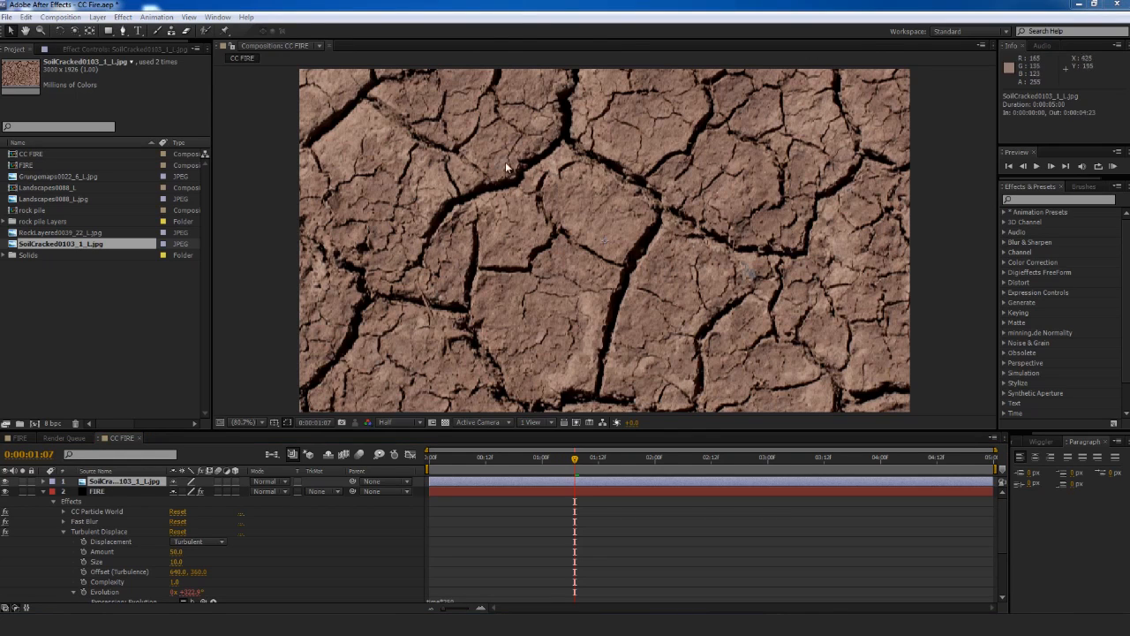
left_click(44, 491)
left_click_drag(100, 484, 100, 494)
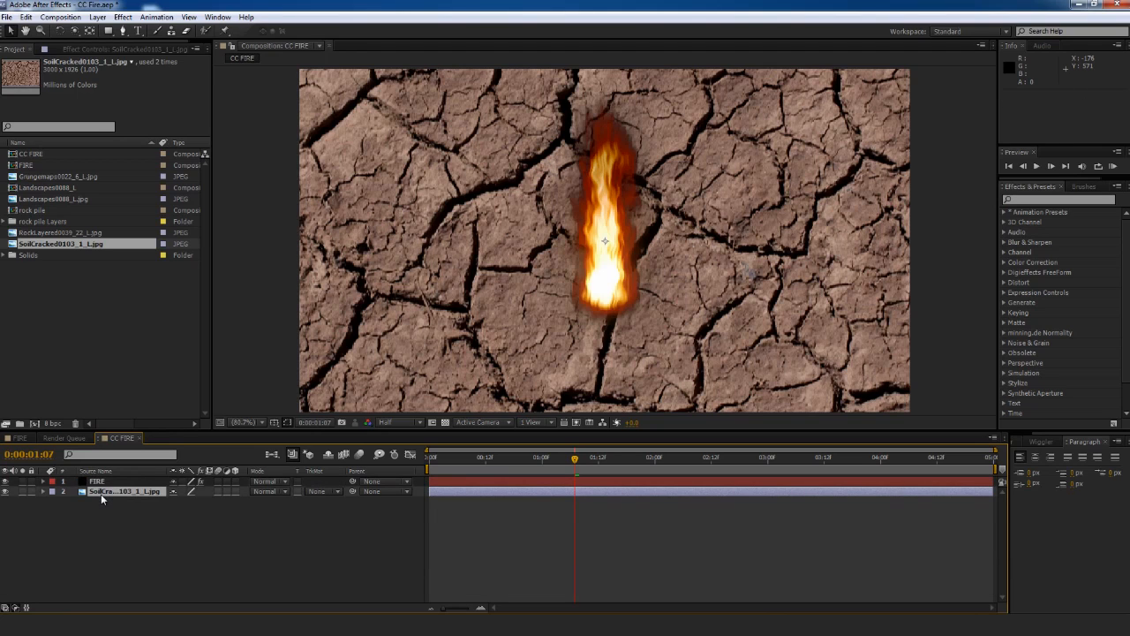
left_click(236, 491)
Apply the Tint colour correction effect to the cracked soil layer
left_click(99, 491)
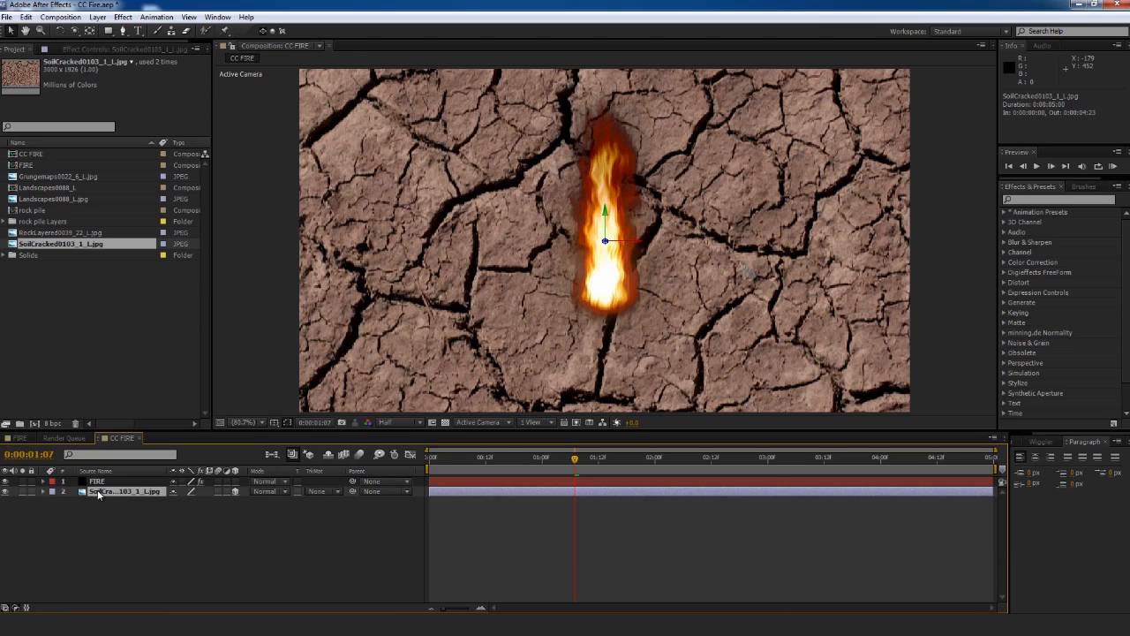
left_click(124, 17)
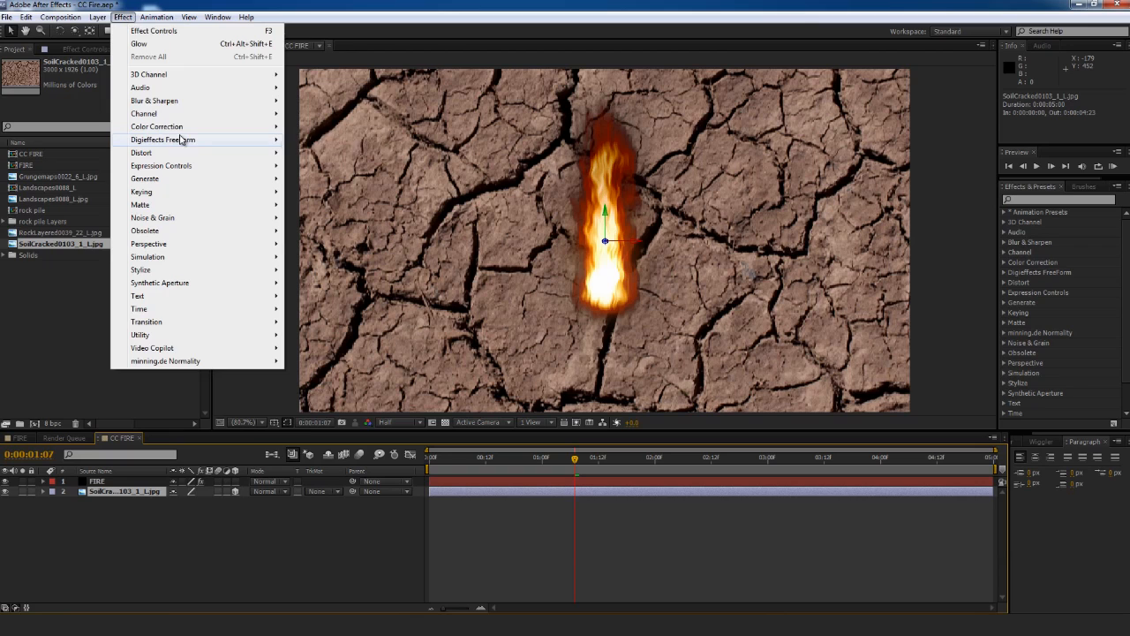
mouse_move(247, 129)
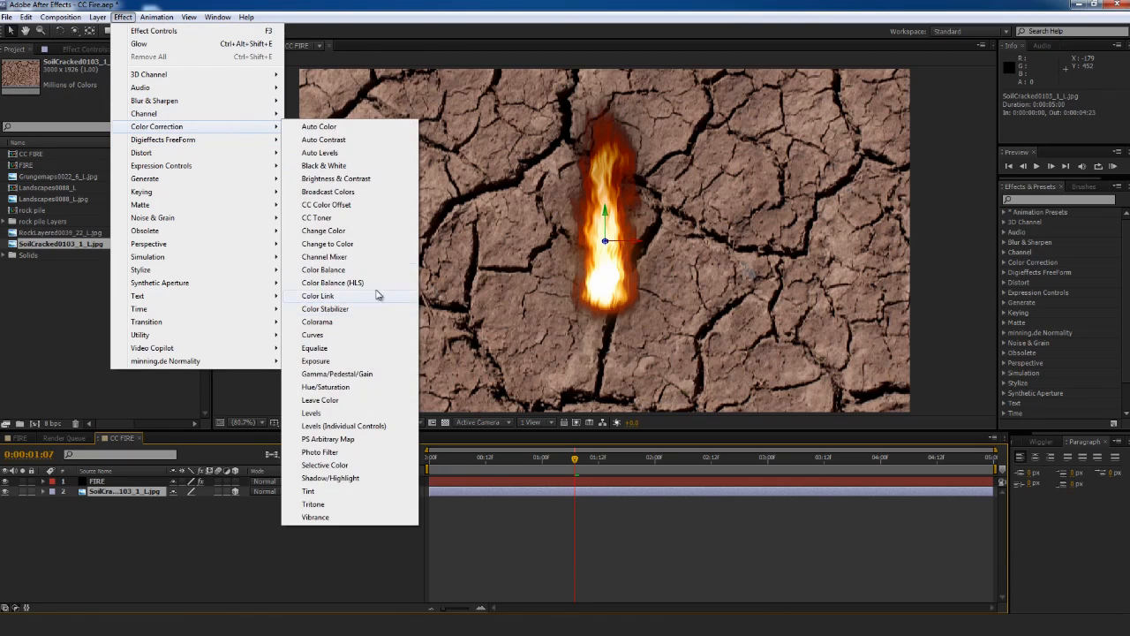
left_click(332, 490)
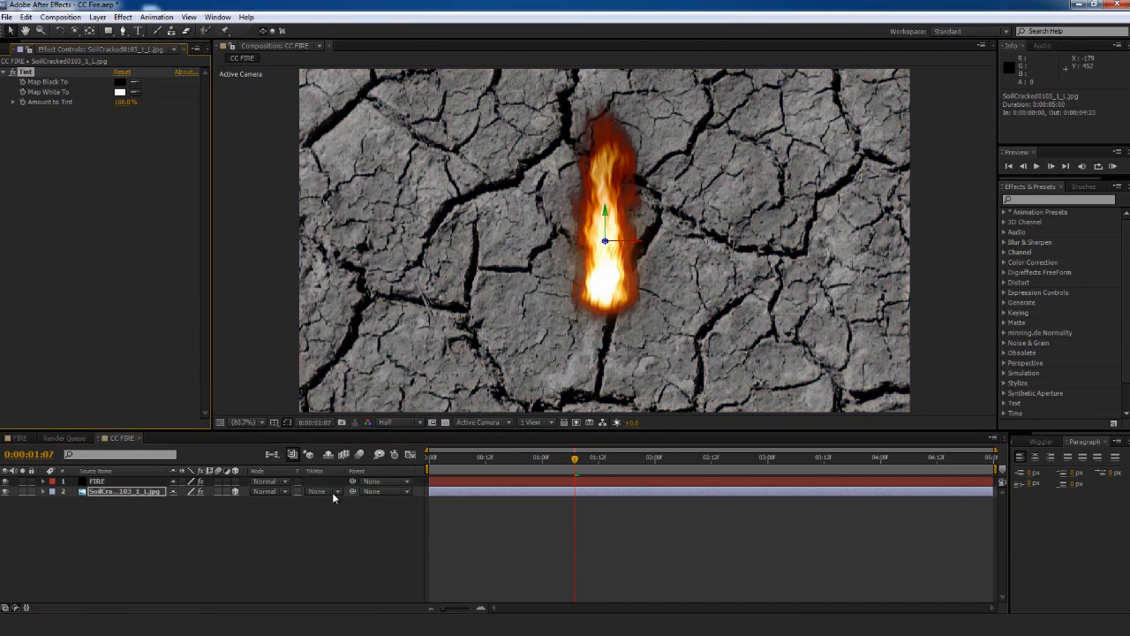
Apply the Curves colour correction effect to the cracked soil layer
left_click(89, 492)
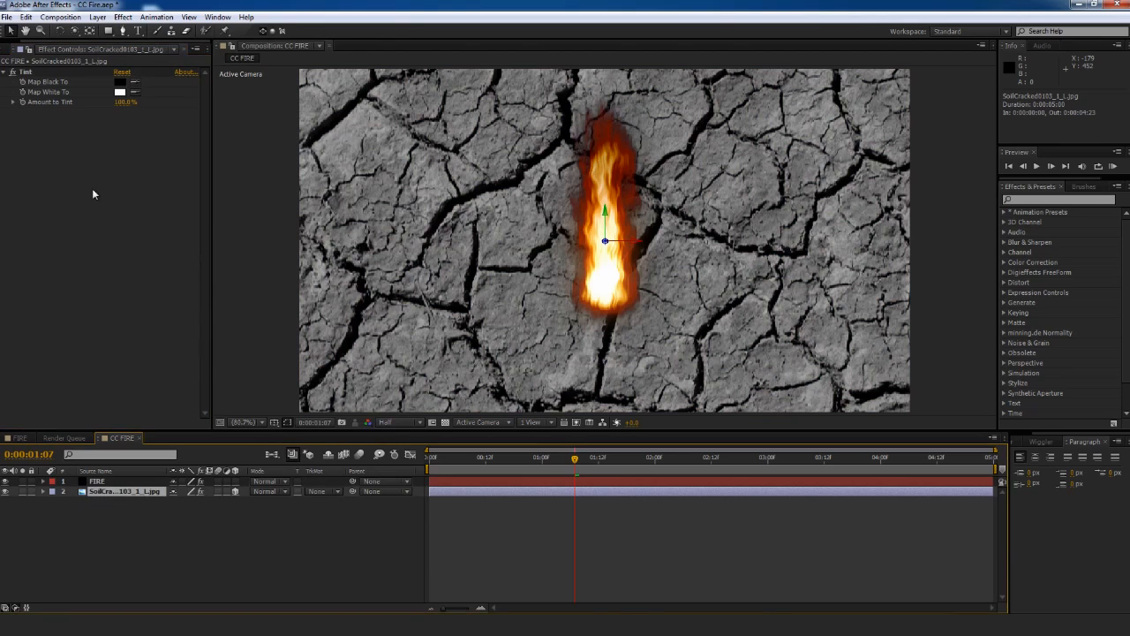
left_click(122, 17)
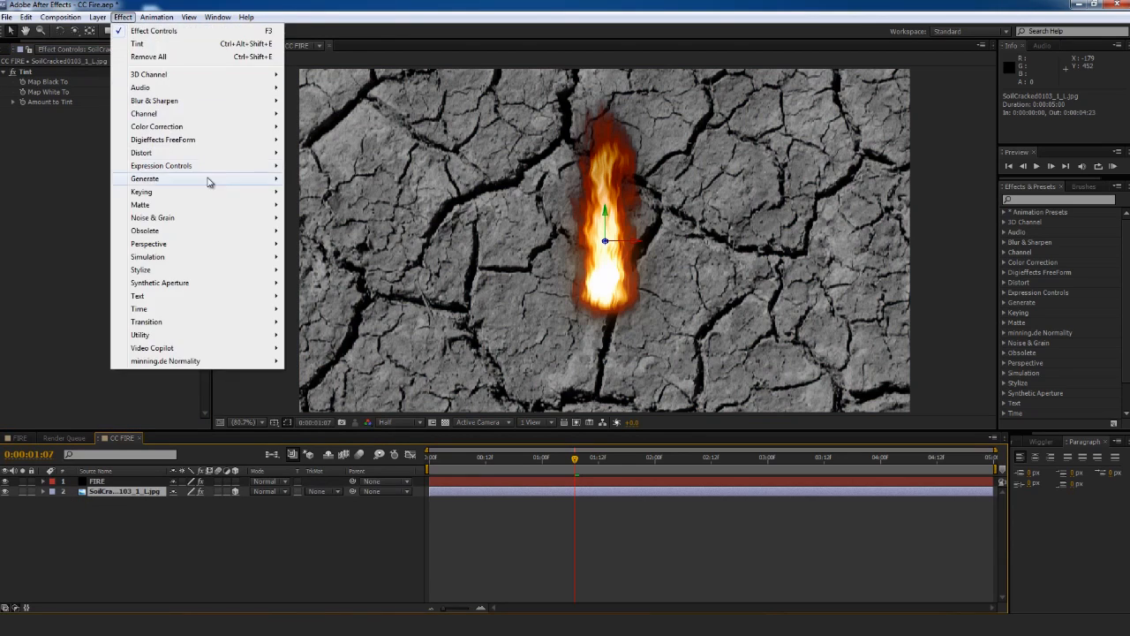
mouse_move(212, 126)
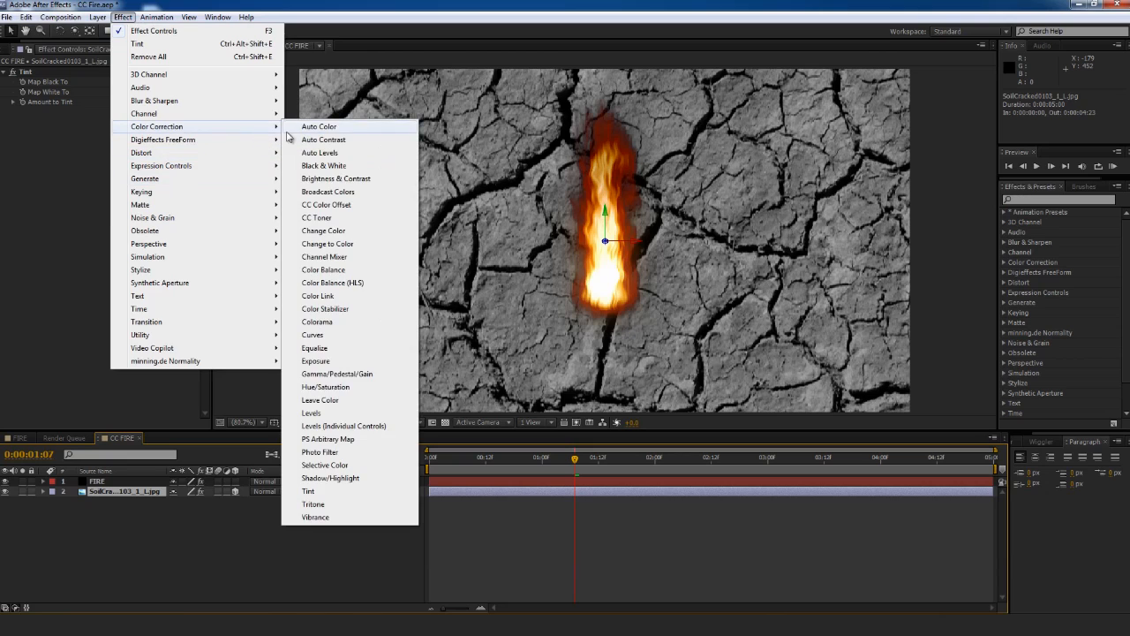
left_click(332, 335)
left_click(115, 492)
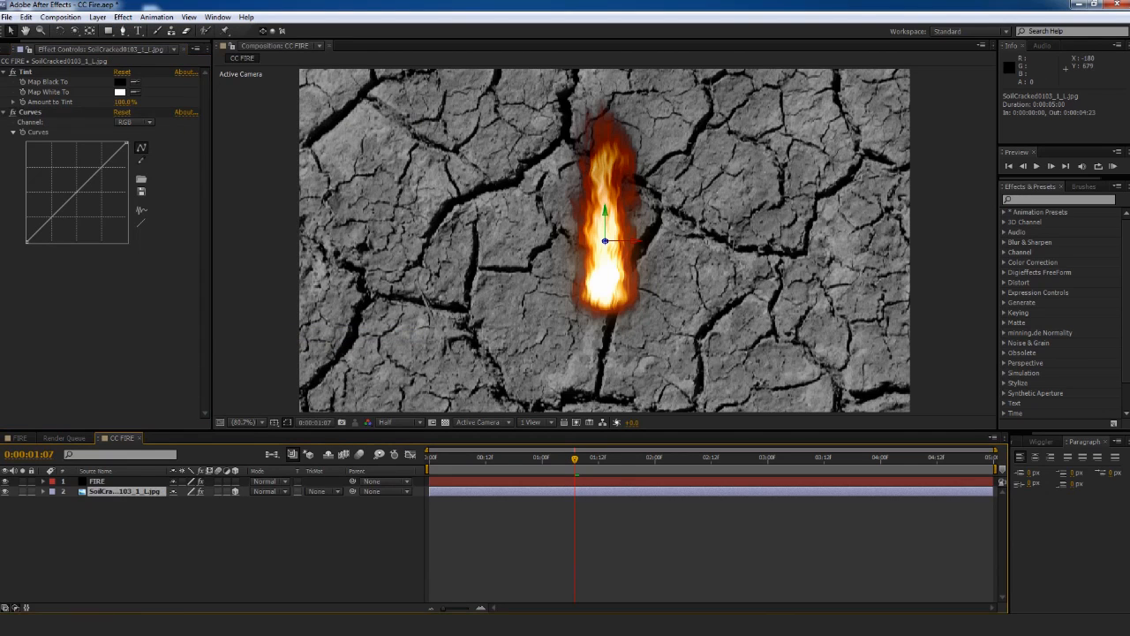
Set the soil layer's Amount to Tint to 53.0% and bend its RGB curve into an S shape that darkens the ground
left_click_drag(126, 102, 119, 102)
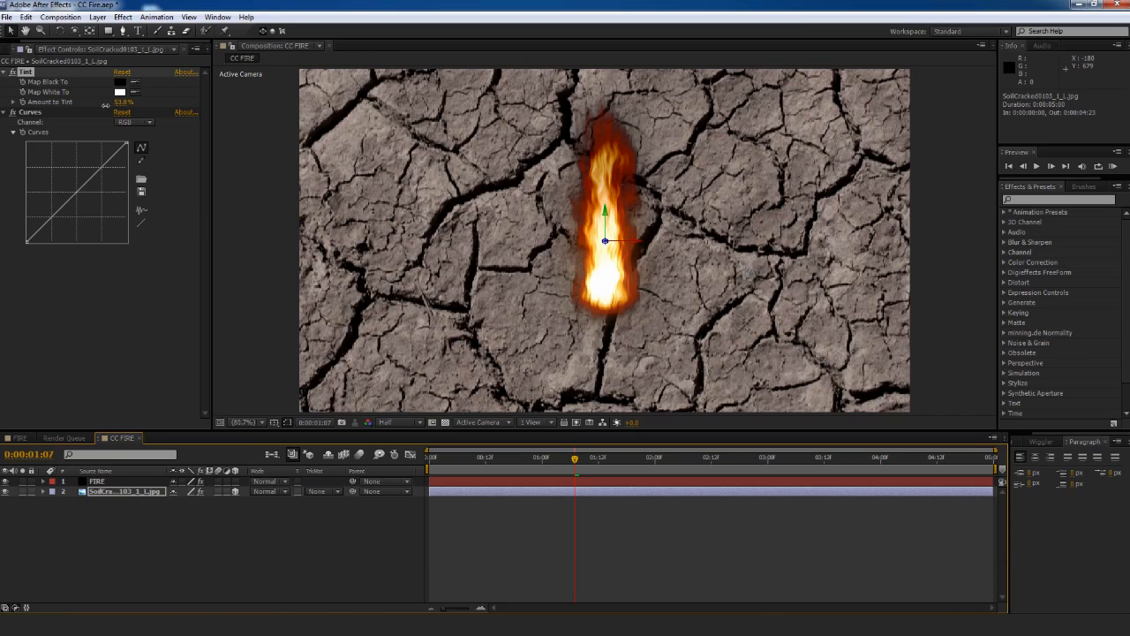
left_click_drag(105, 106, 106, 107)
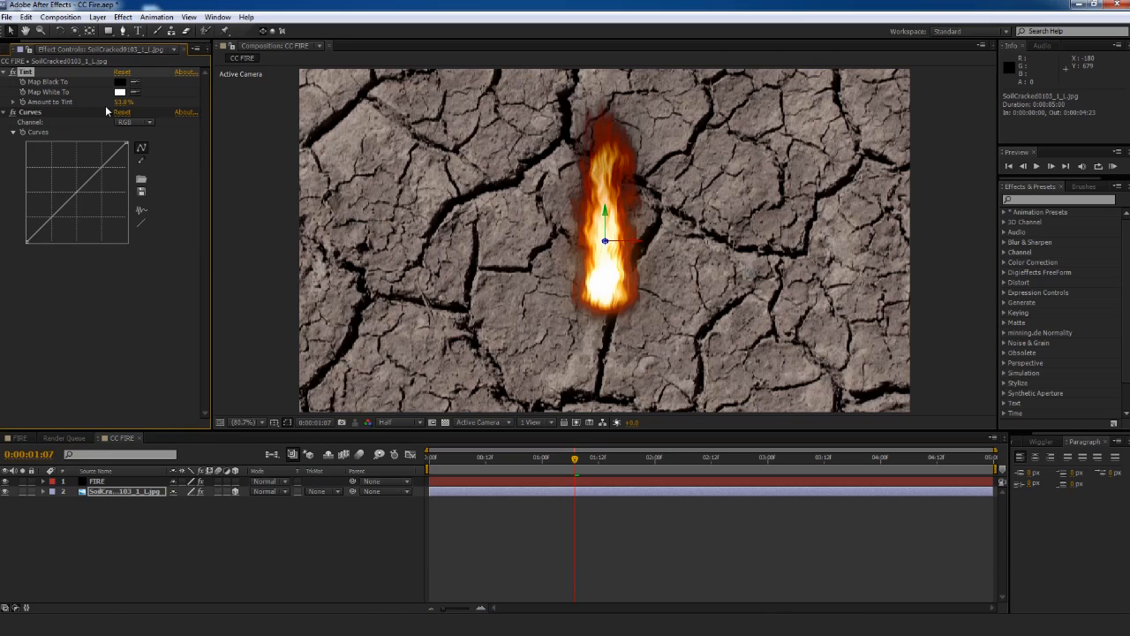
left_click(105, 112)
left_click_drag(75, 192, 86, 210)
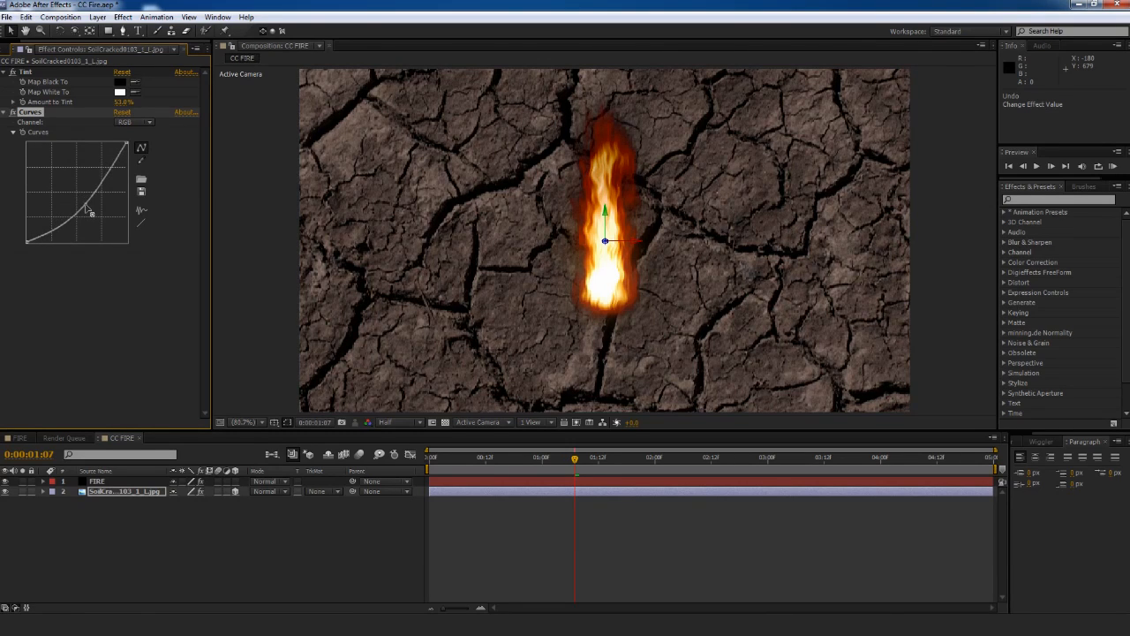
left_click_drag(111, 167, 110, 181)
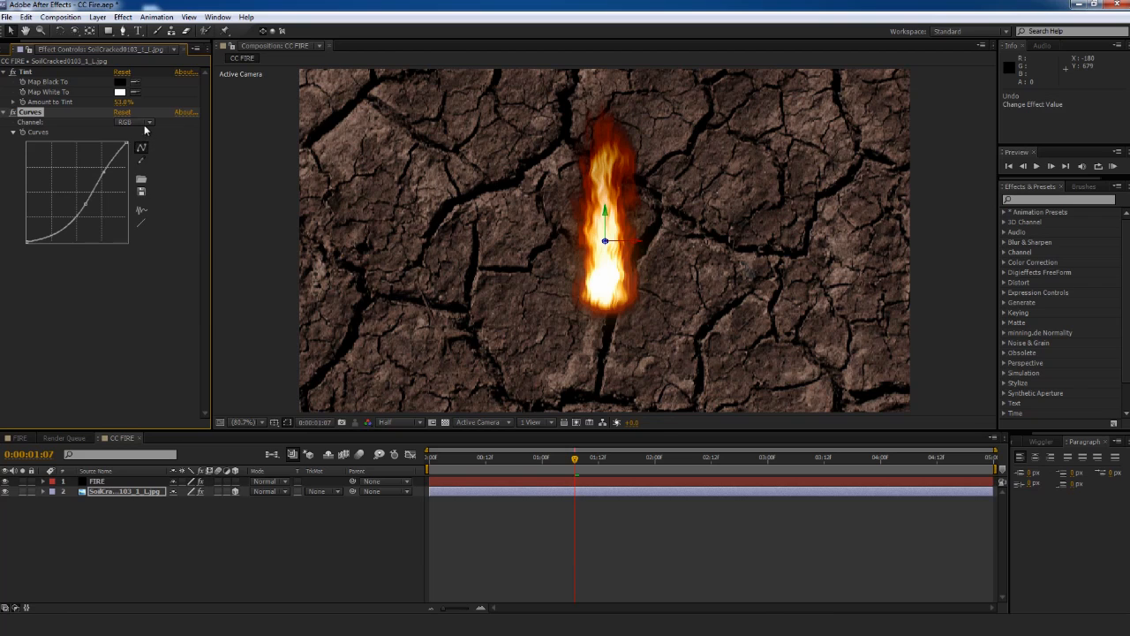
Raise the midpoints of the Red and Green channel curves slightly in the soil layer's Curves effect to warm its colour
left_click(144, 124)
left_click(138, 149)
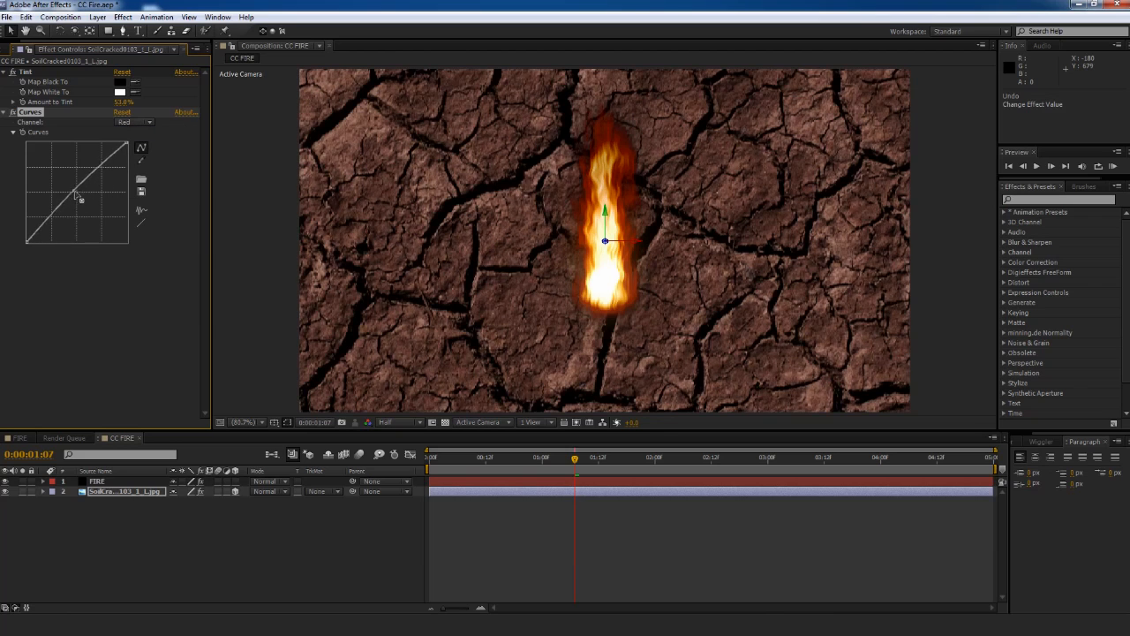
left_click_drag(76, 192, 75, 191)
left_click(130, 122)
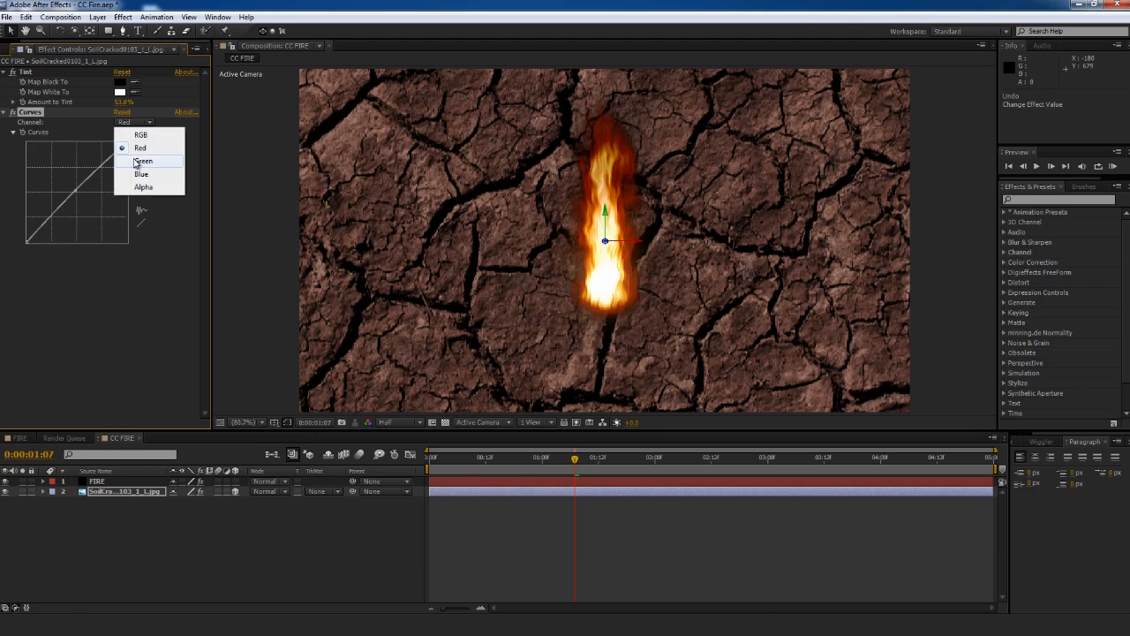
left_click(140, 162)
left_click_drag(76, 190, 74, 190)
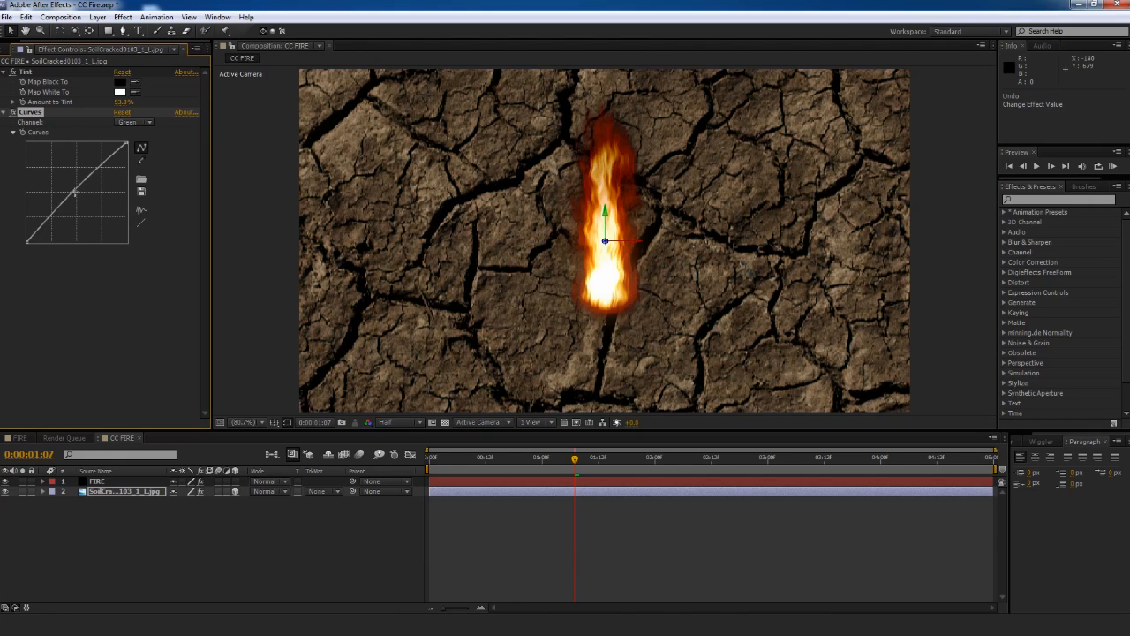
key("ctrl+z")
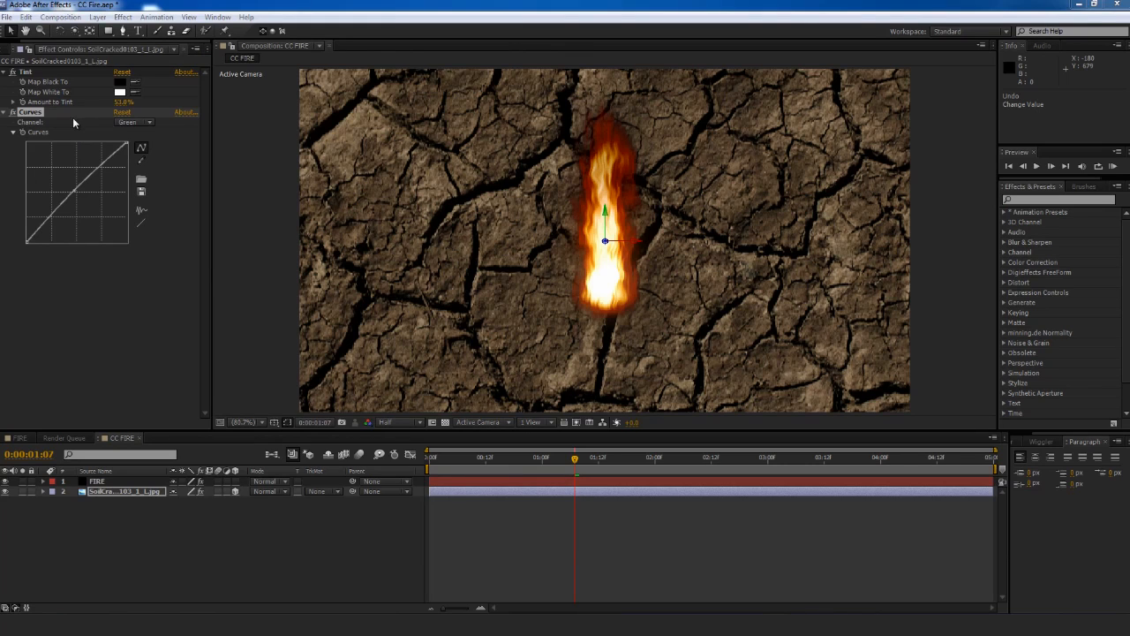
Set the soil layer's X Rotation to -90° so that it lies flat as a ground plane
left_click(48, 506)
left_click(43, 491)
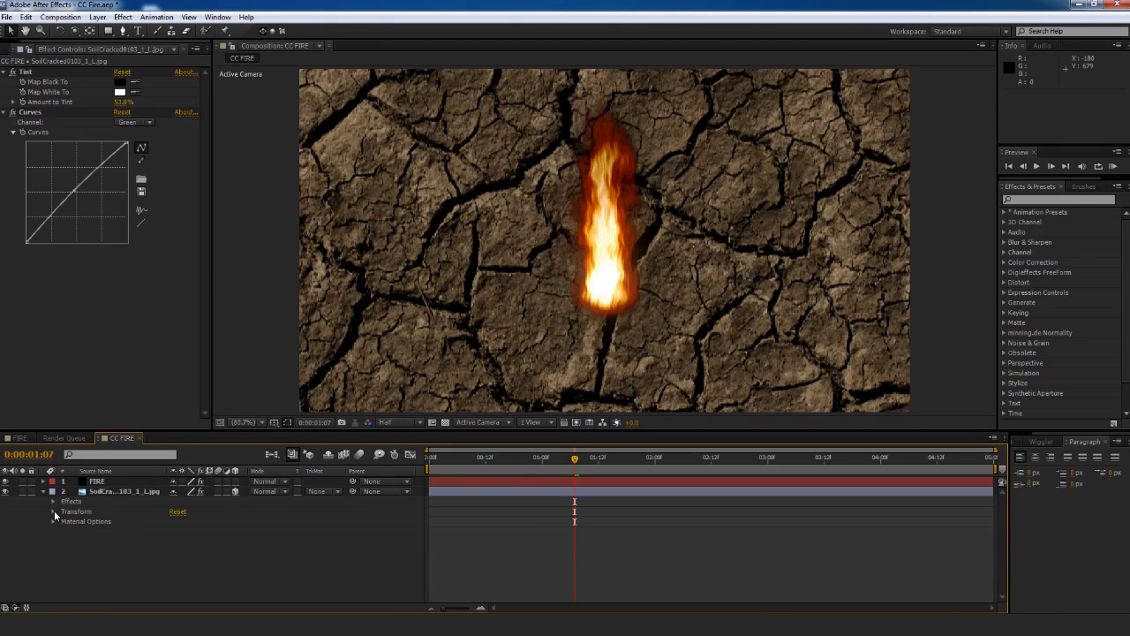
left_click(54, 512)
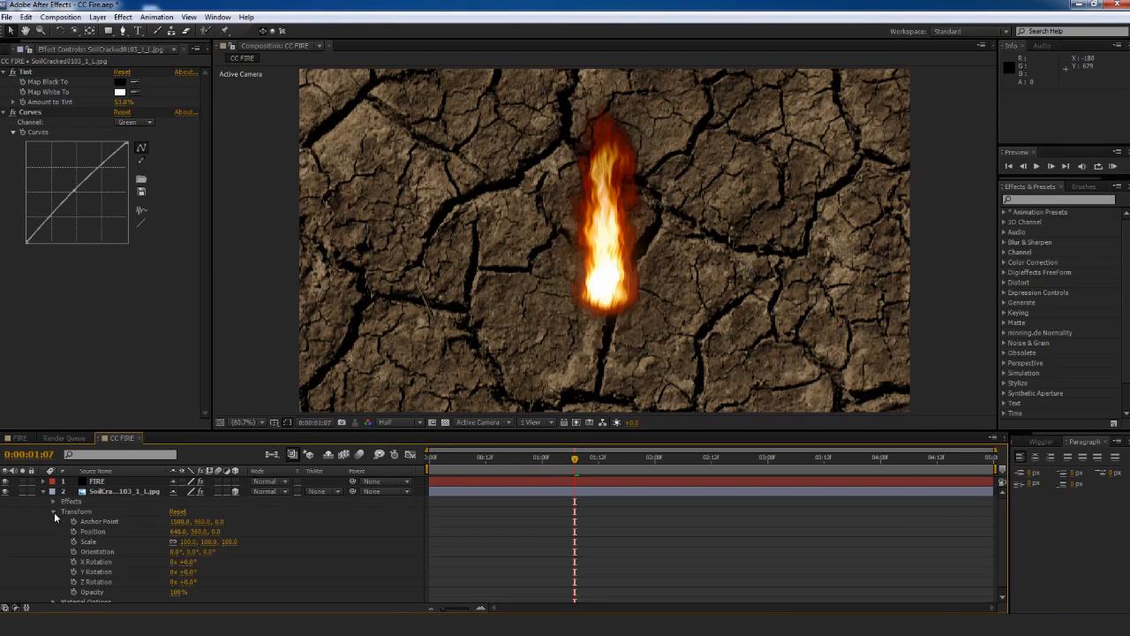
left_click(183, 562)
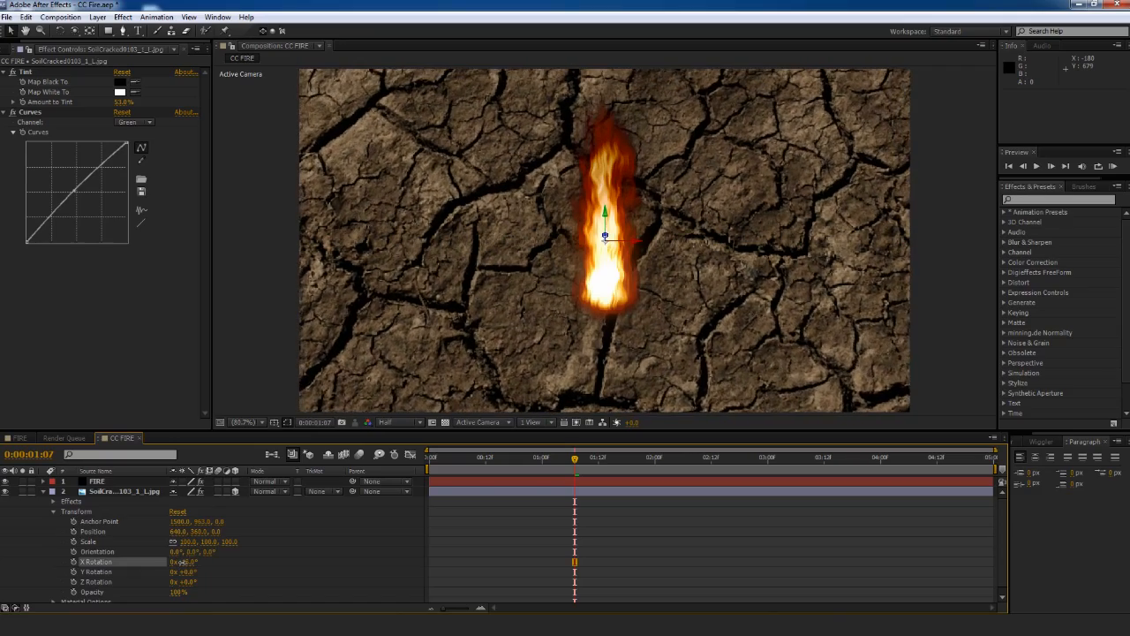
left_click_drag(181, 562, 133, 561)
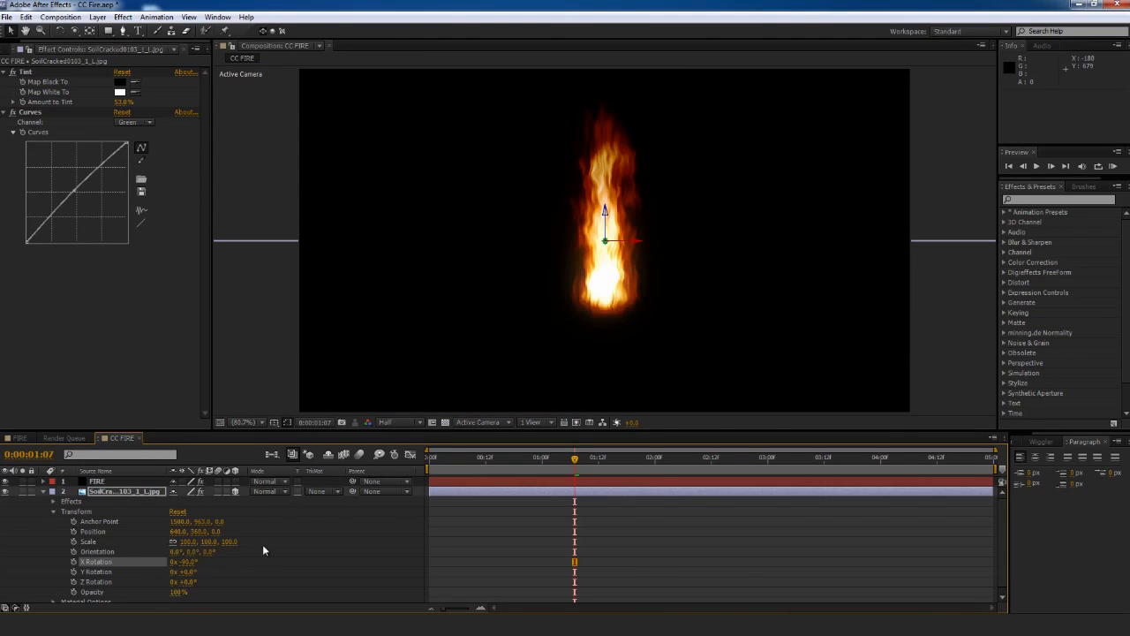
Move the soil layer down below the fire and towards the viewer, to a position of about 640, 423, -520
left_click_drag(608, 214, 601, 241)
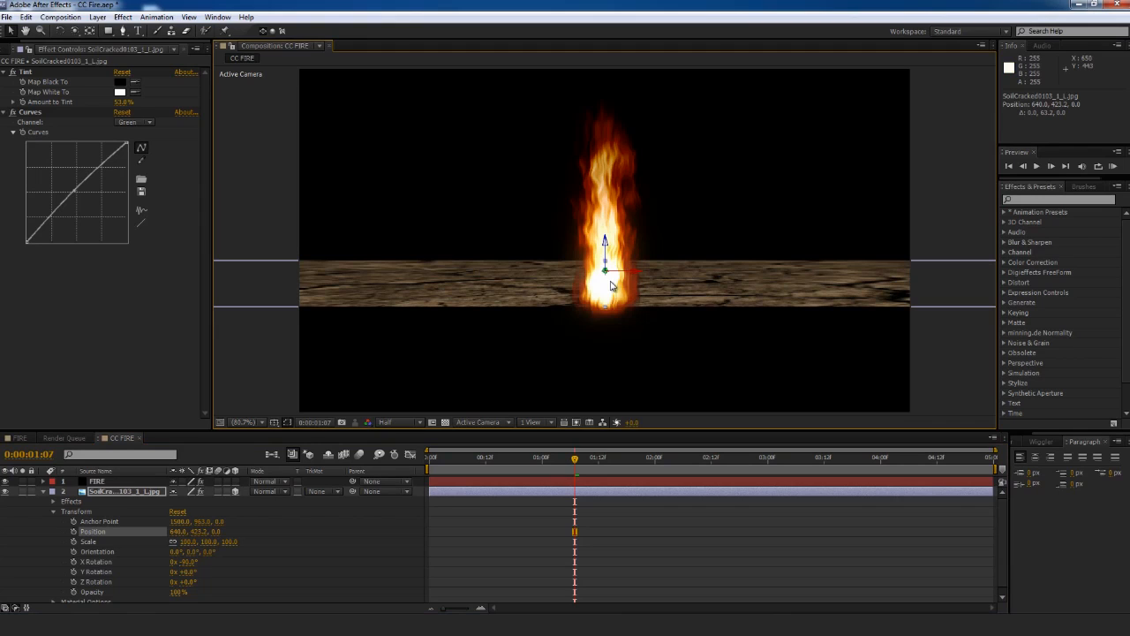
left_click_drag(611, 277, 1129, 412)
left_click_drag(607, 285, 783, 355)
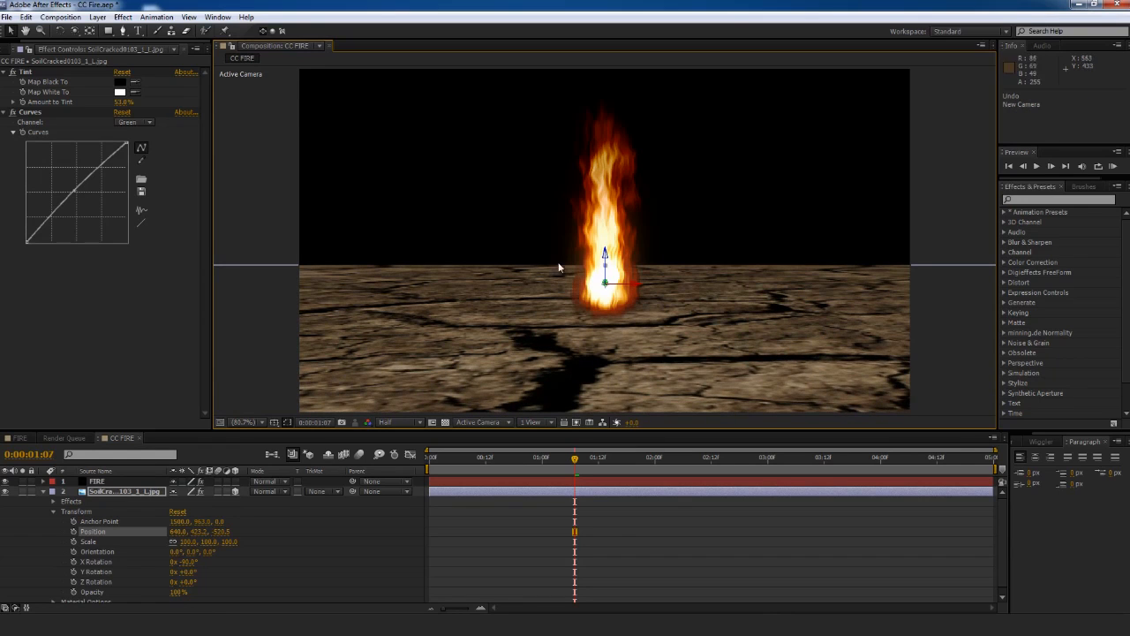
Add a new camera to the CC FIRE composition with the offered camera settings
left_click(97, 16)
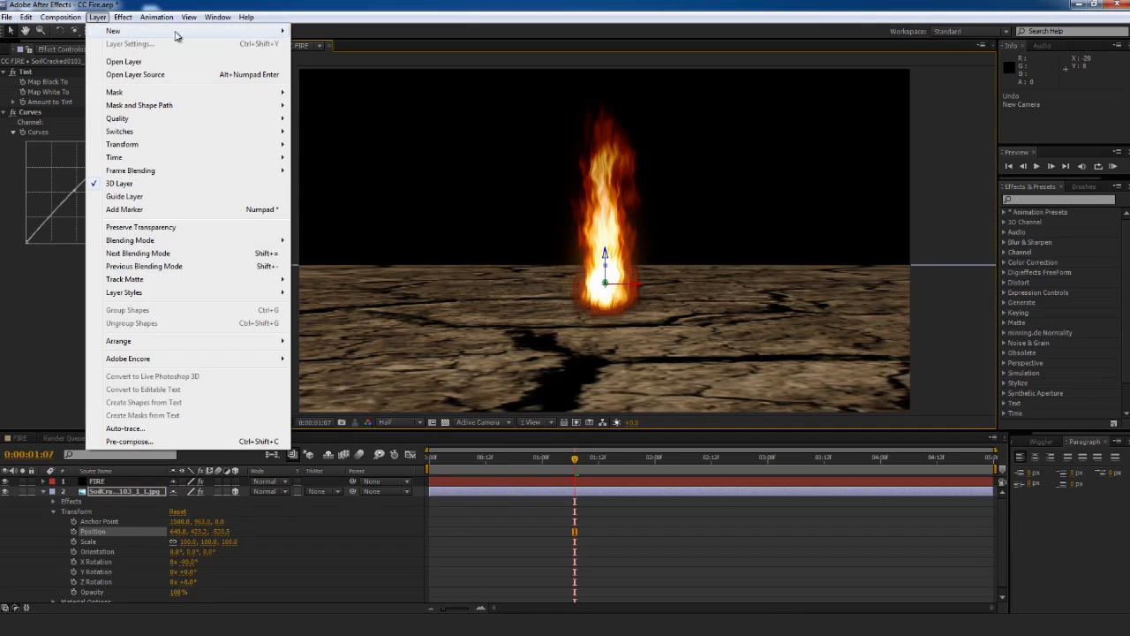
mouse_move(196, 32)
left_click(354, 70)
left_click(336, 281)
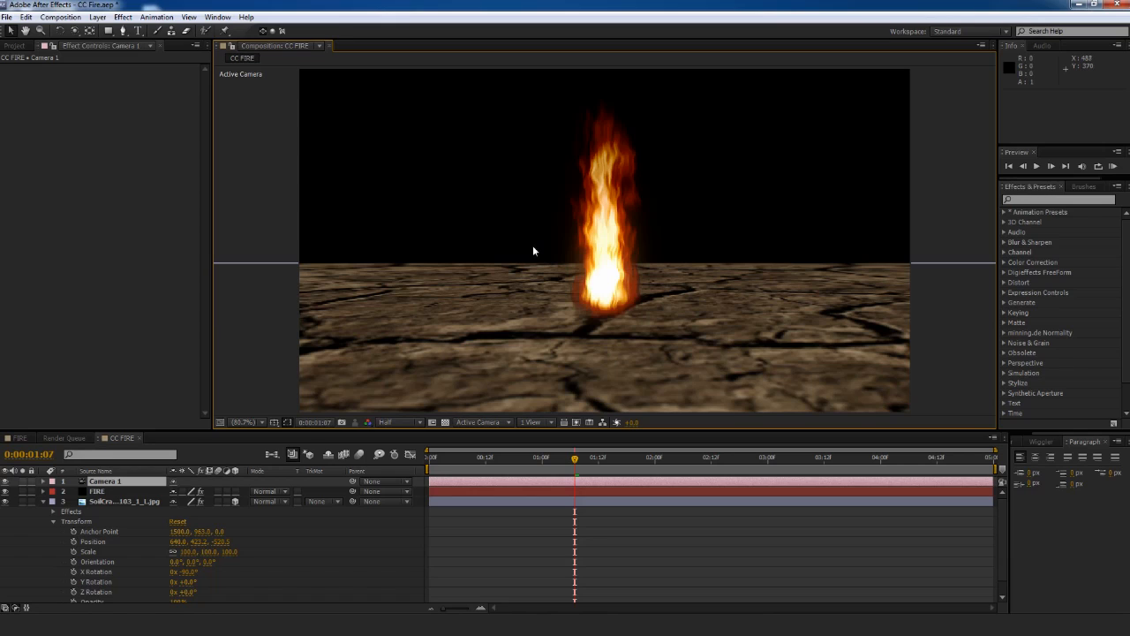
Orbit, dolly and track Camera 1 to look down on the fire and ground from about 634, -270, -1530
key("c")
left_click_drag(605, 107, 603, 183)
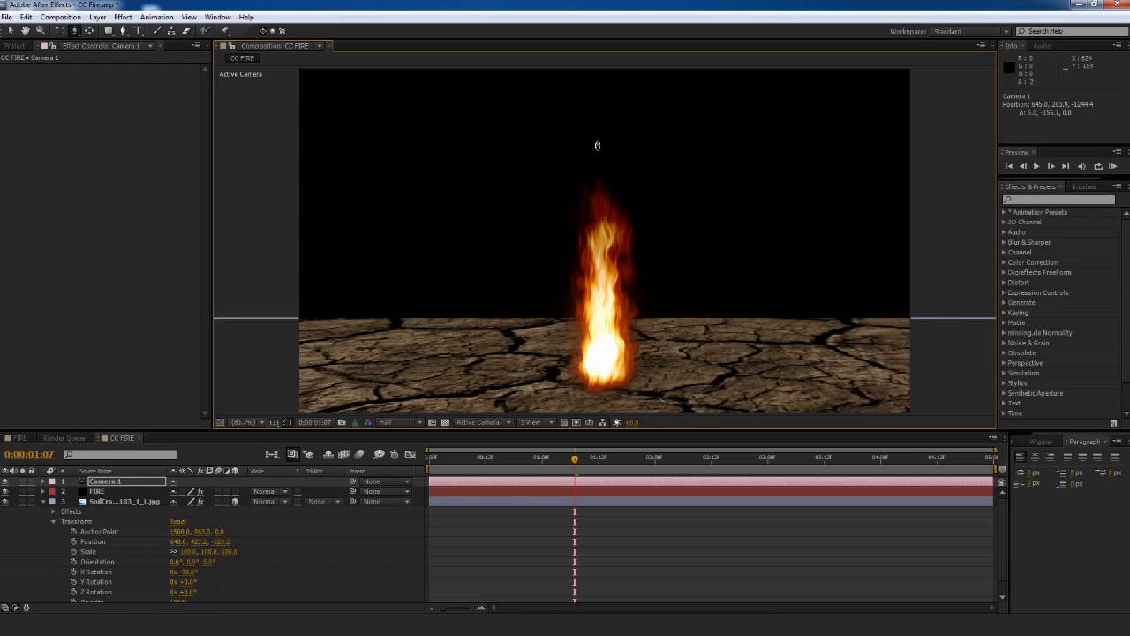
left_click_drag(597, 145, 603, 238)
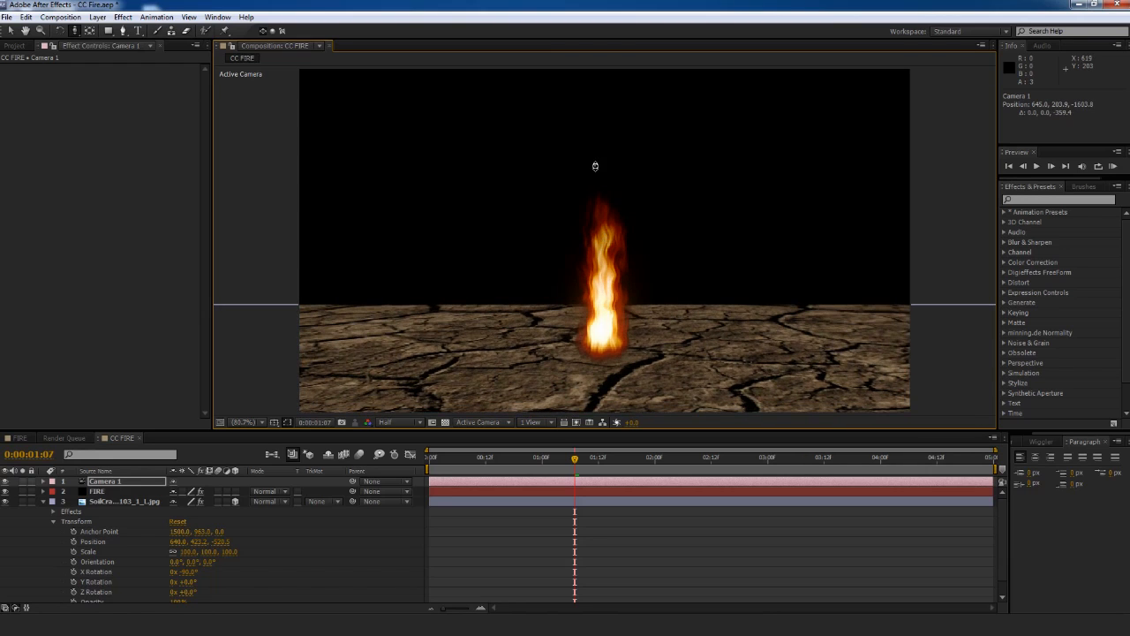
key("c")
left_click_drag(598, 169, 598, 189)
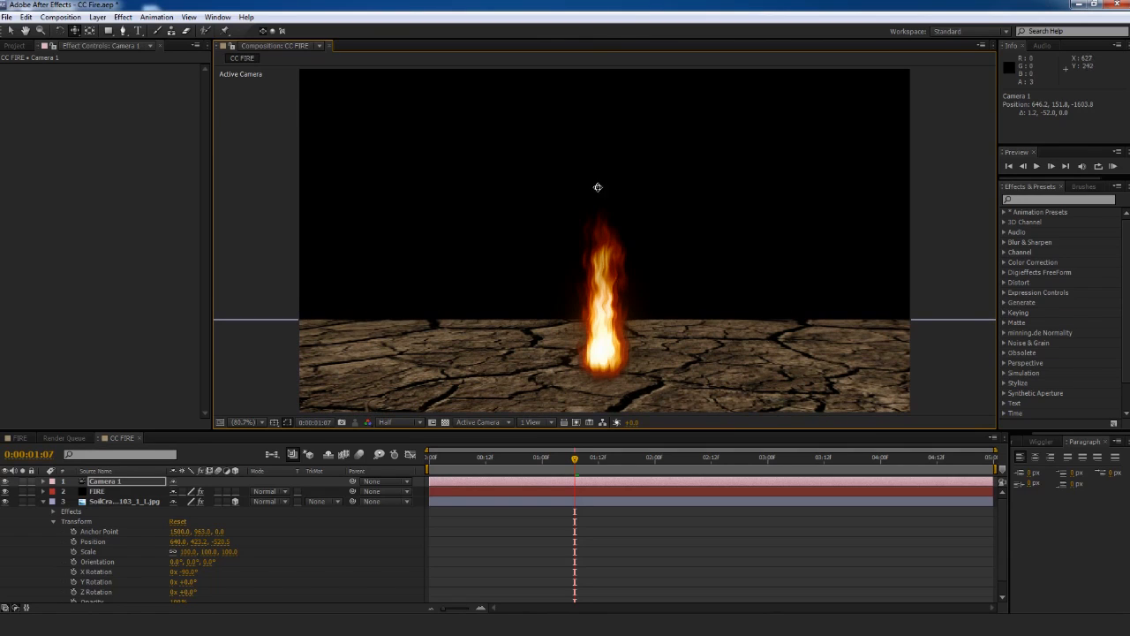
key("c")
key("c")
left_click_drag(598, 144, 600, 182)
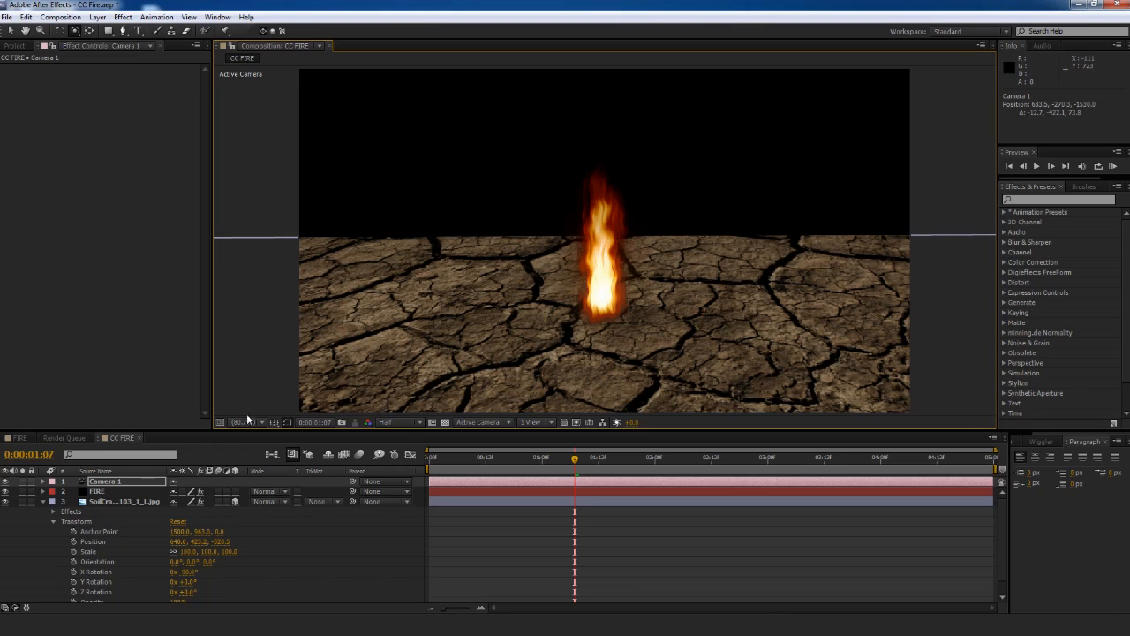
Shift the soil layer sideways and back beneath the fire, to a position of about 723, 423, -61
left_click(106, 501)
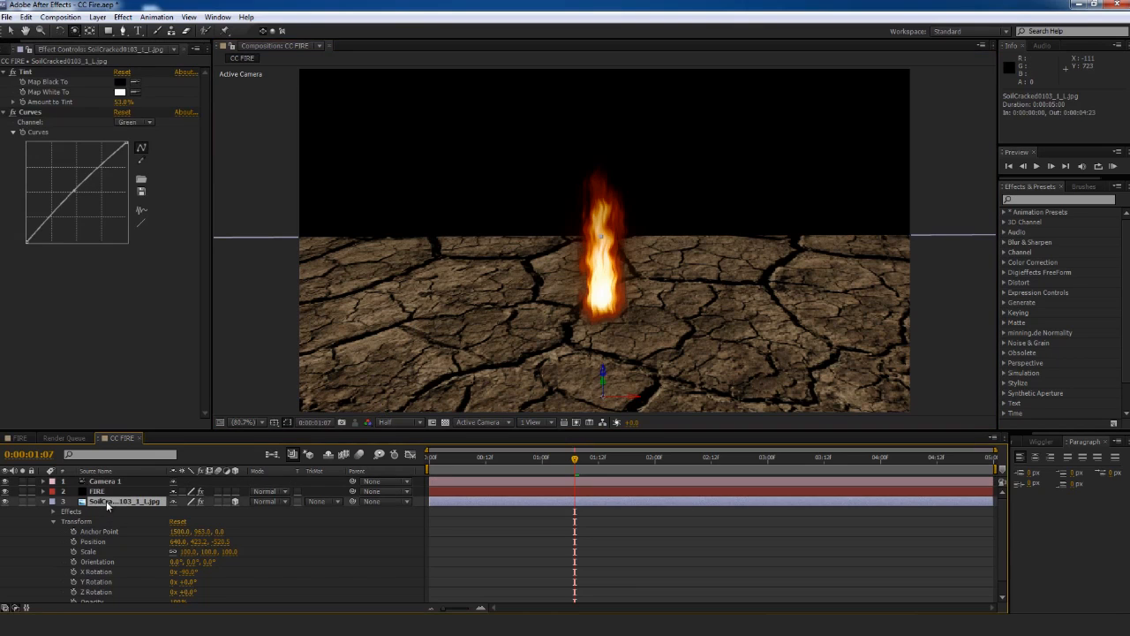
left_click(13, 32)
left_click_drag(604, 388, 602, 222)
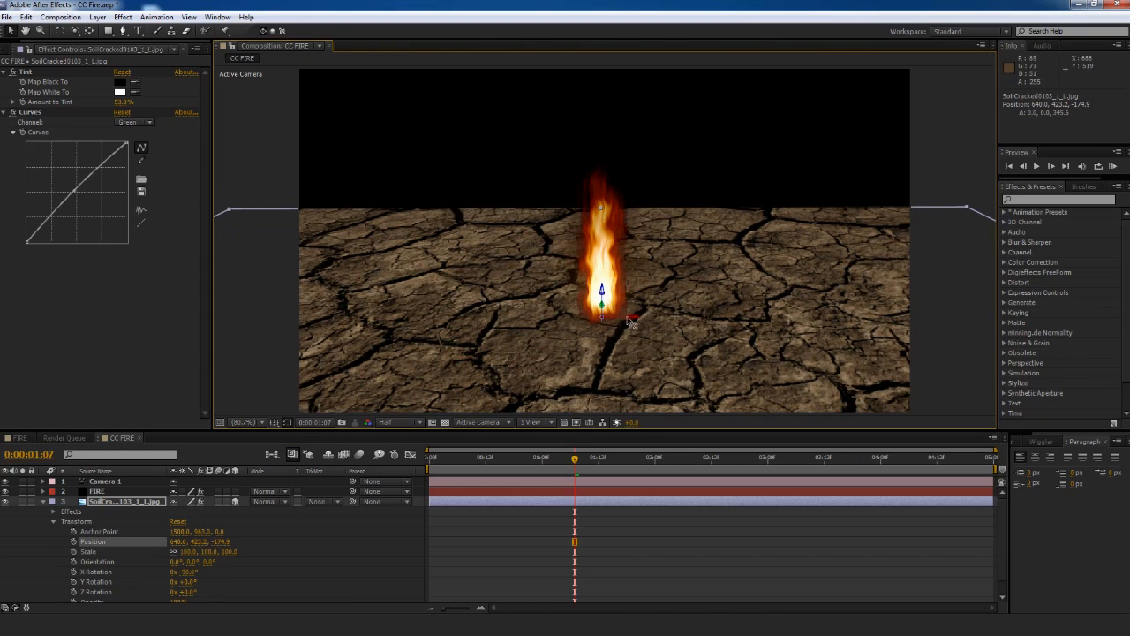
left_click_drag(635, 322, 669, 250)
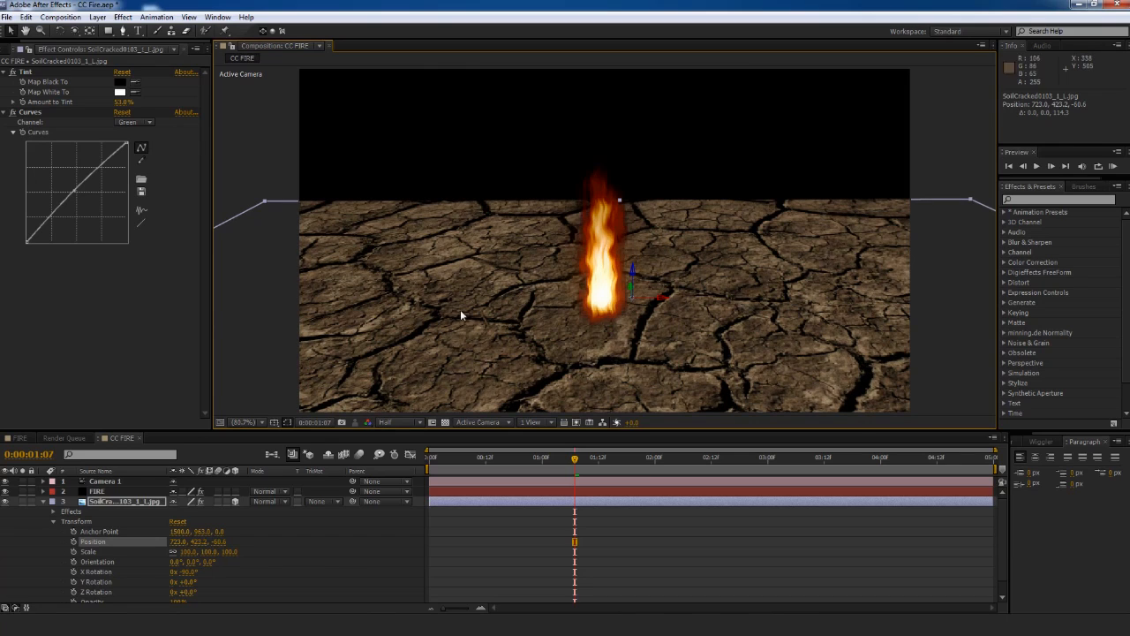
left_click(42, 502)
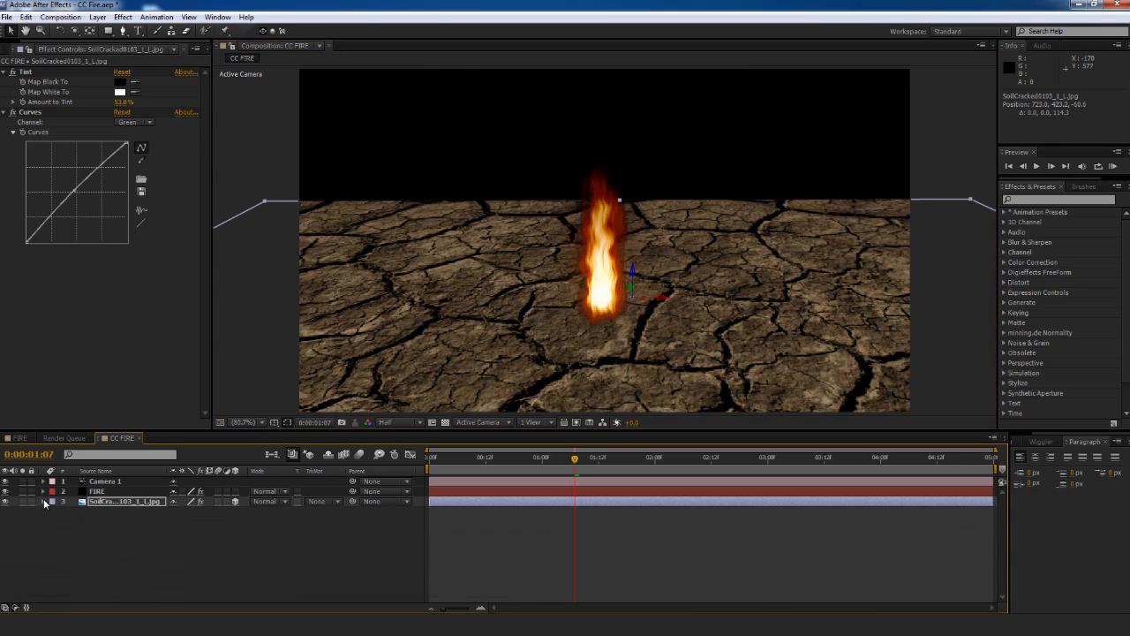
Add a shadow-casting spot light with 100% intensity and the orange colour E8A161
left_click(97, 17)
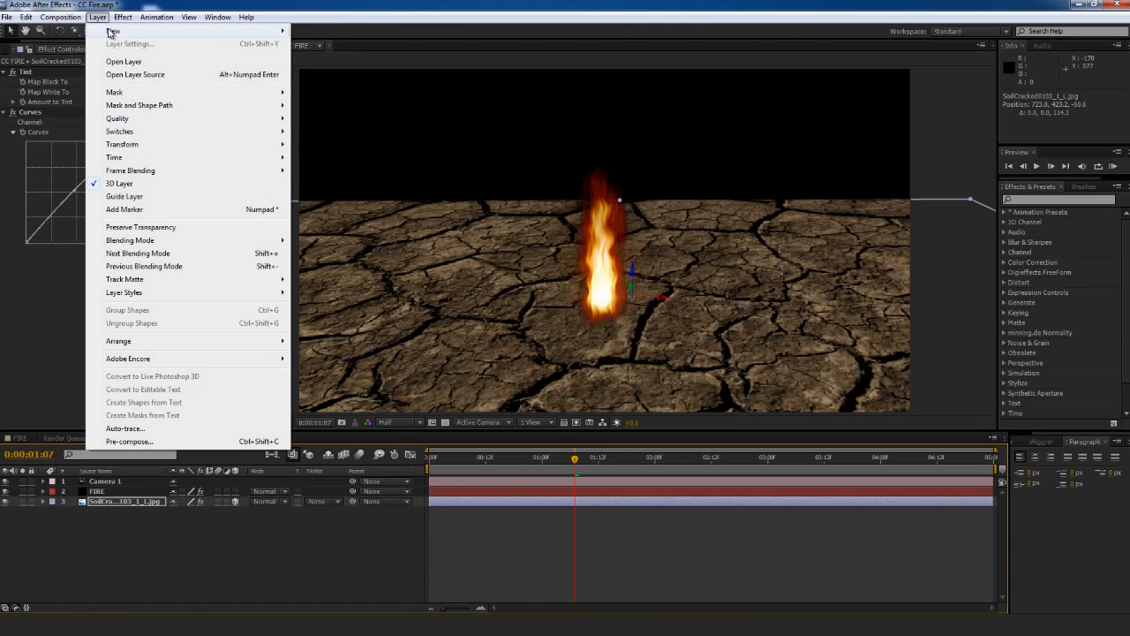
mouse_move(265, 31)
left_click(340, 59)
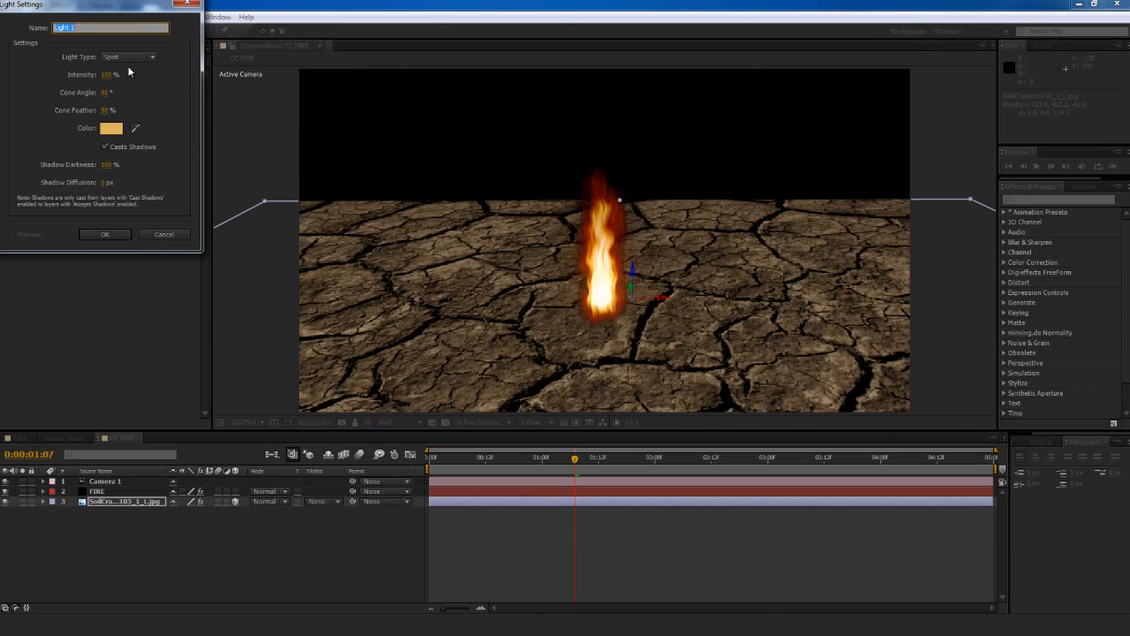
left_click(116, 129)
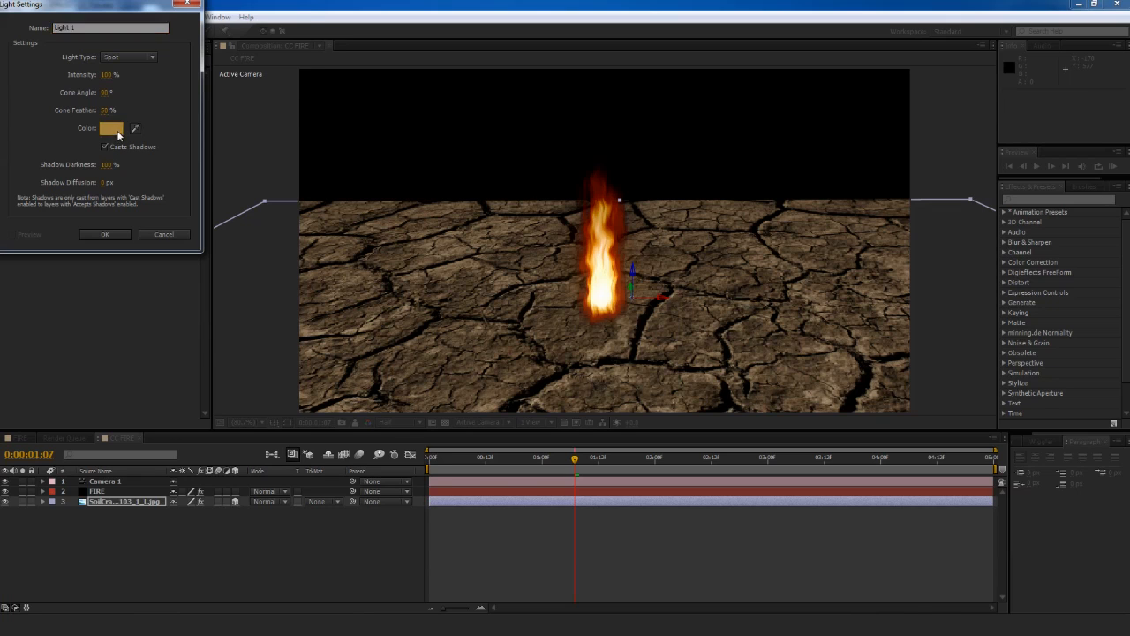
left_click_drag(186, 164, 182, 167)
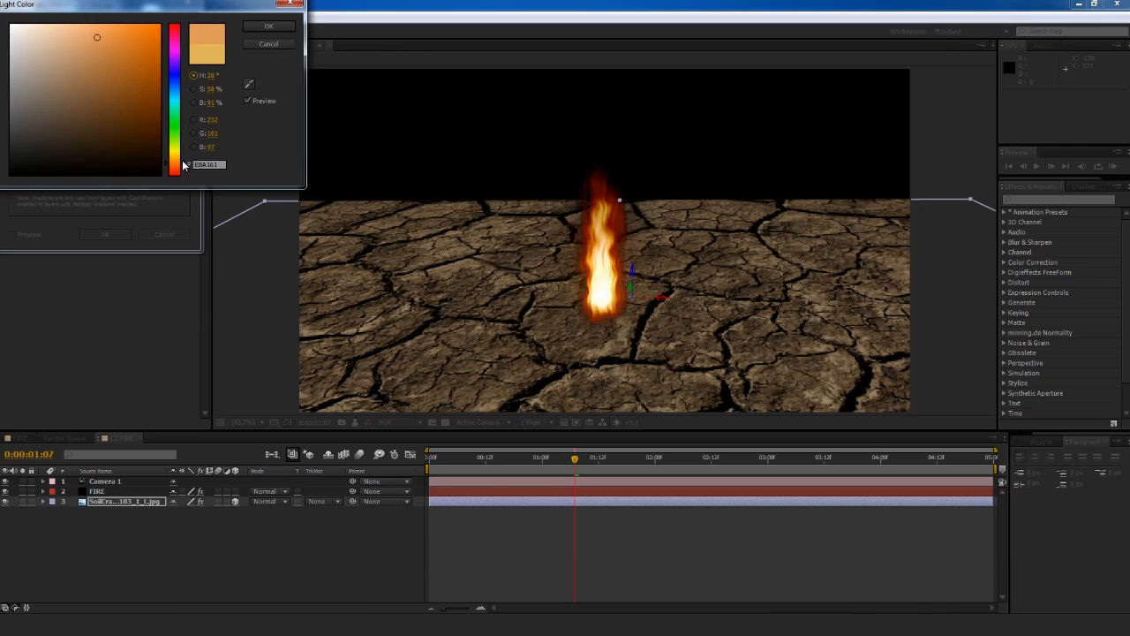
left_click(266, 25)
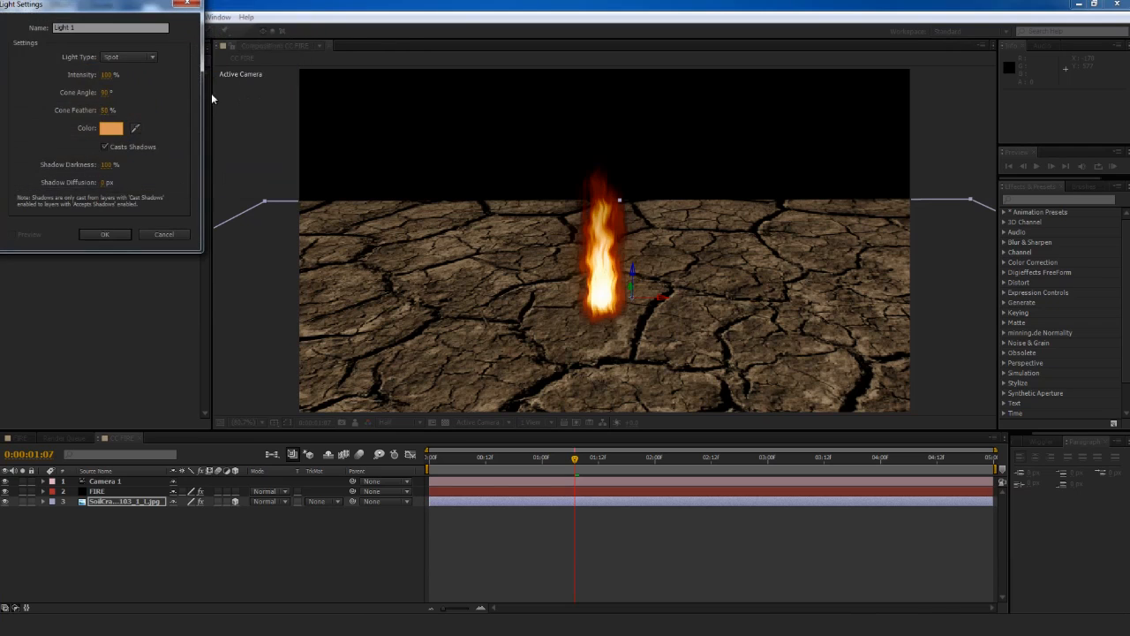
left_click(110, 242)
Place Light 1 above the fire at about 678, 21, -354 and aim its point of interest at the ground, about 642, 596, -98
left_click(42, 481)
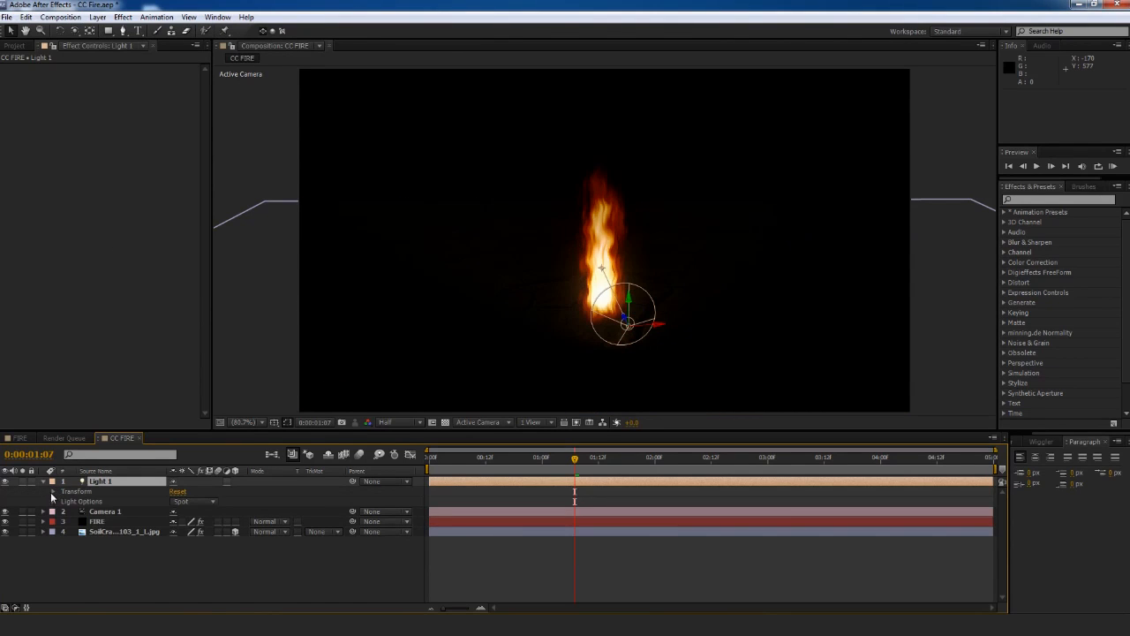
left_click(53, 491)
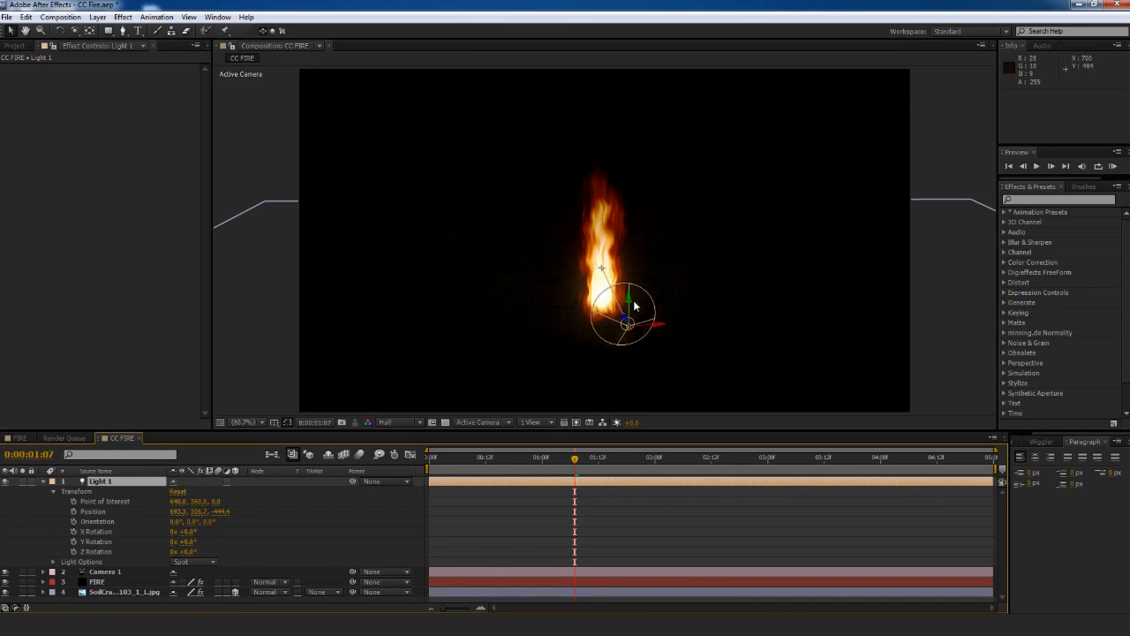
left_click_drag(634, 308, 629, 107)
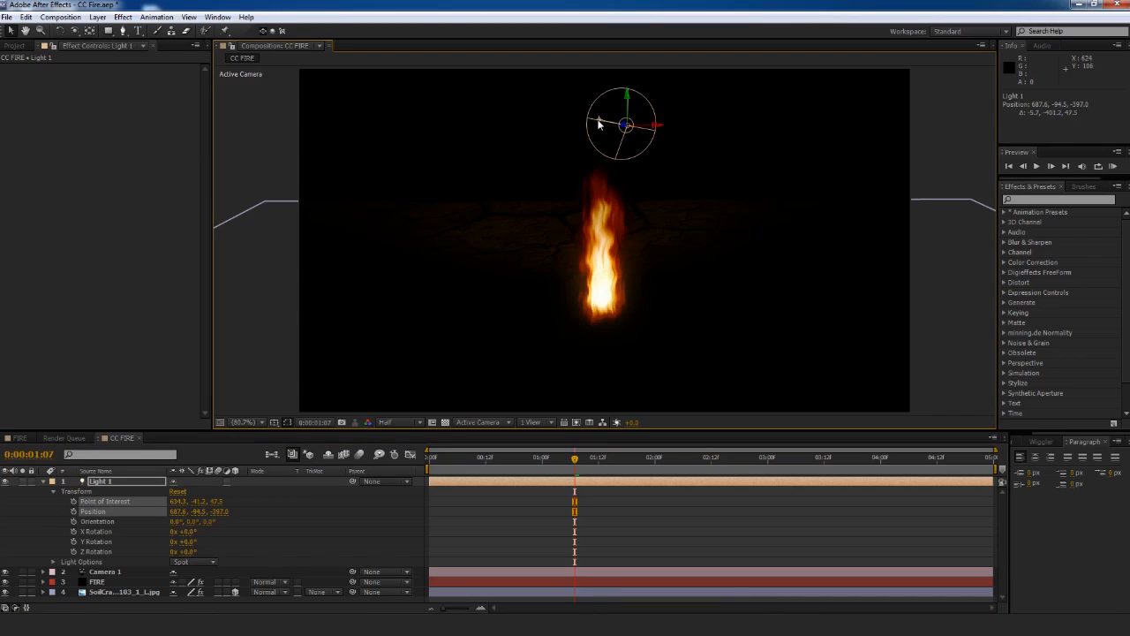
left_click_drag(599, 122, 602, 357)
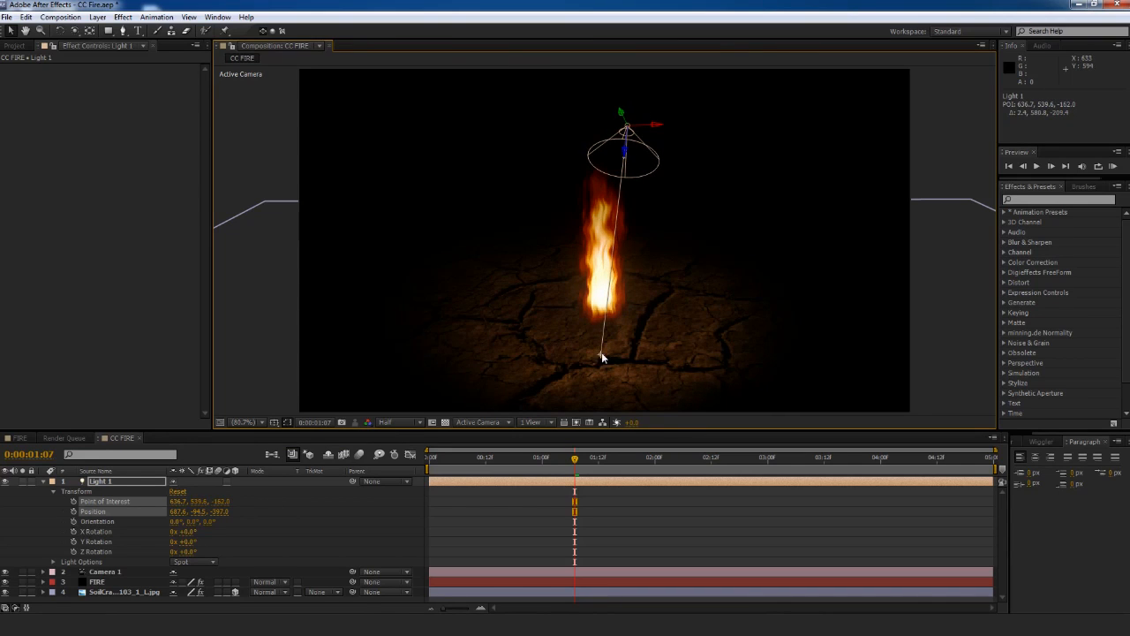
left_click_drag(631, 156, 632, 215)
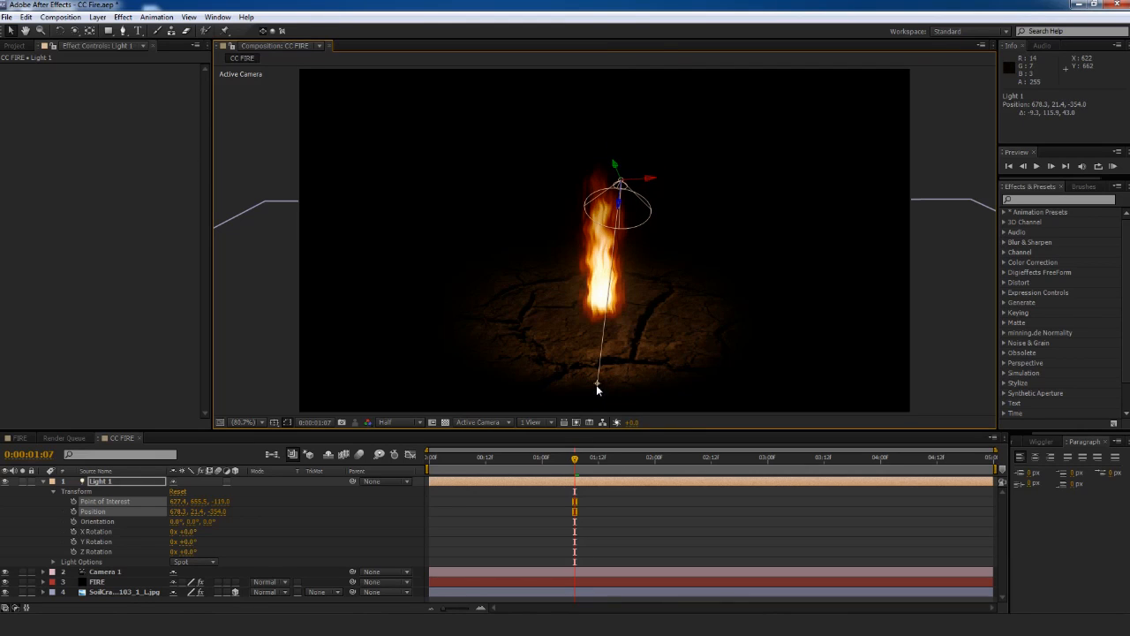
left_click_drag(597, 383, 601, 363)
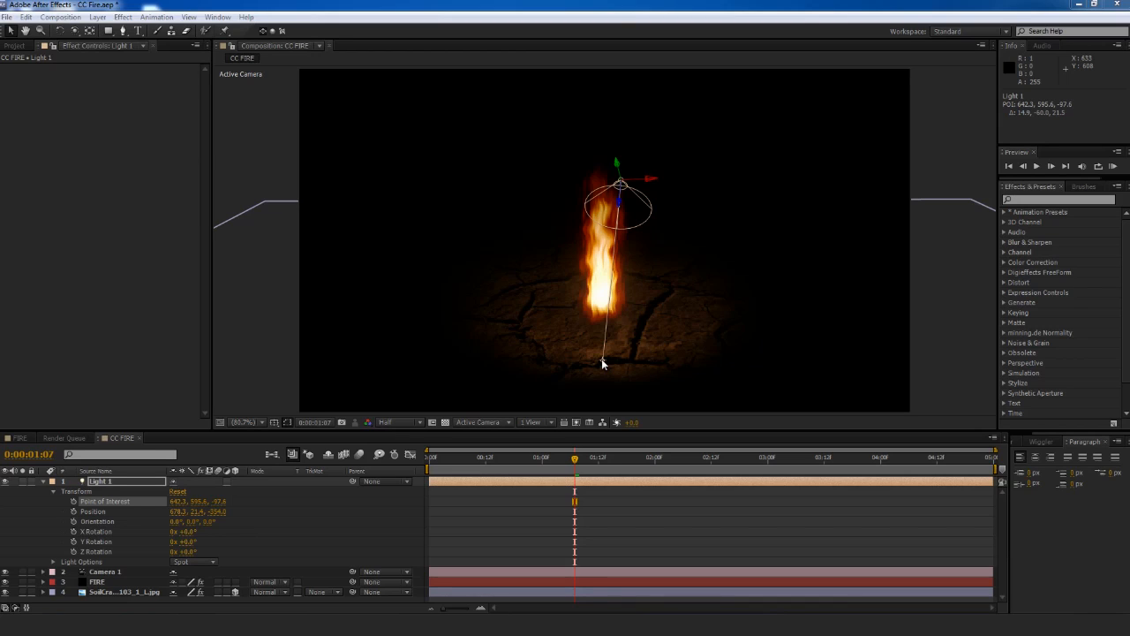
Make the light flicker by adding the expression wiggle(10,20) to Light 1's Intensity
left_click(54, 561)
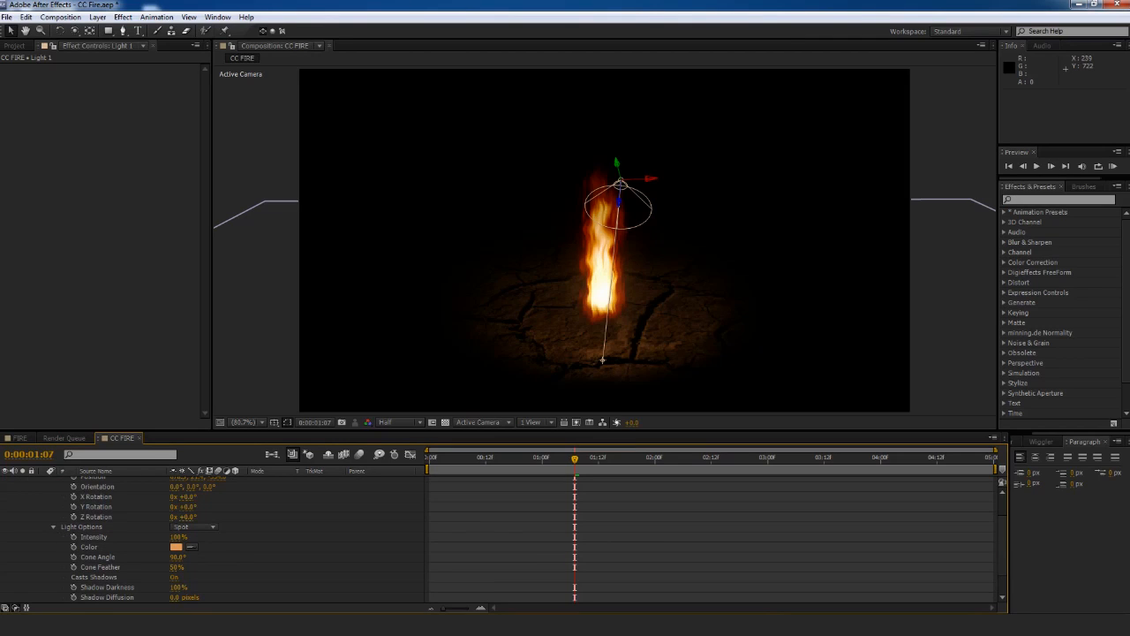
left_click(73, 537)
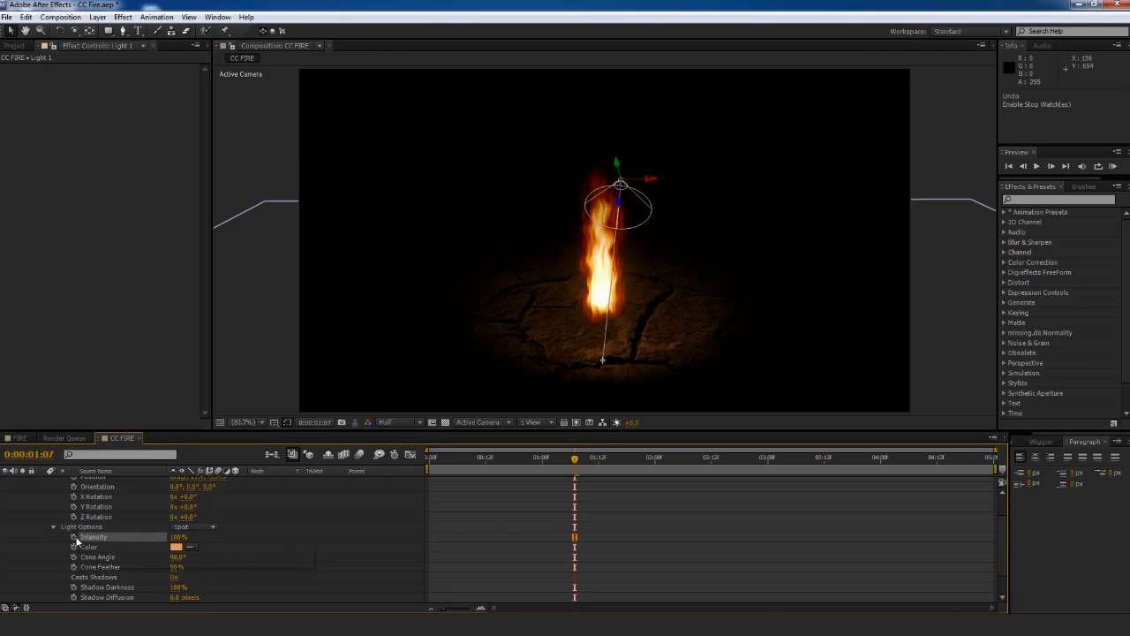
left_click(74, 536, "alt")
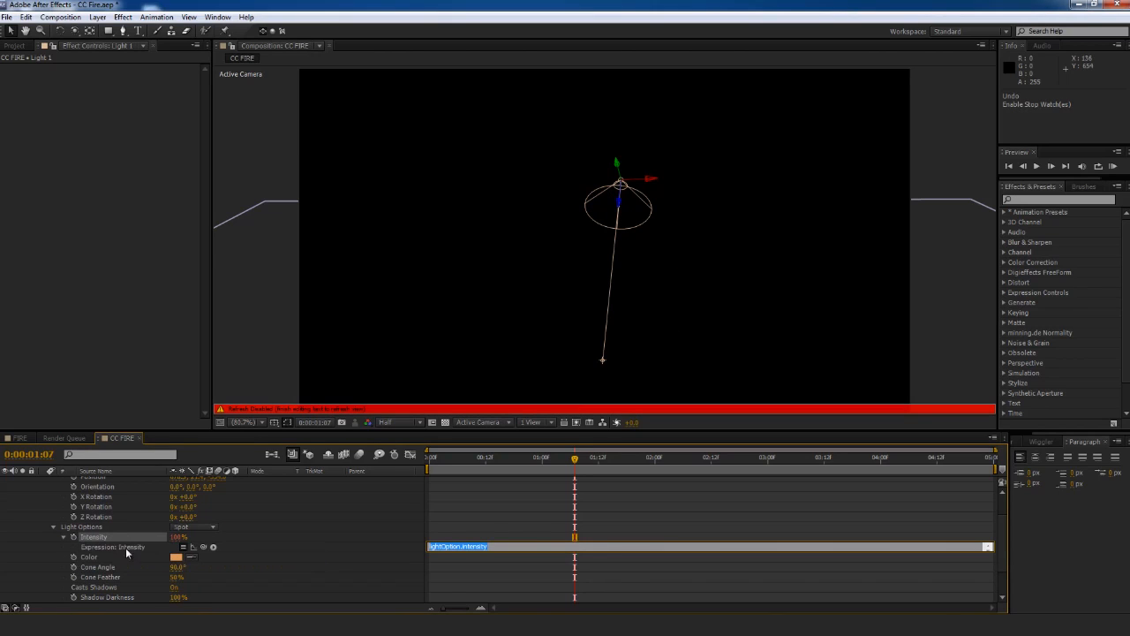
type("wi")
type("ggle(10,20)")
left_click(389, 545)
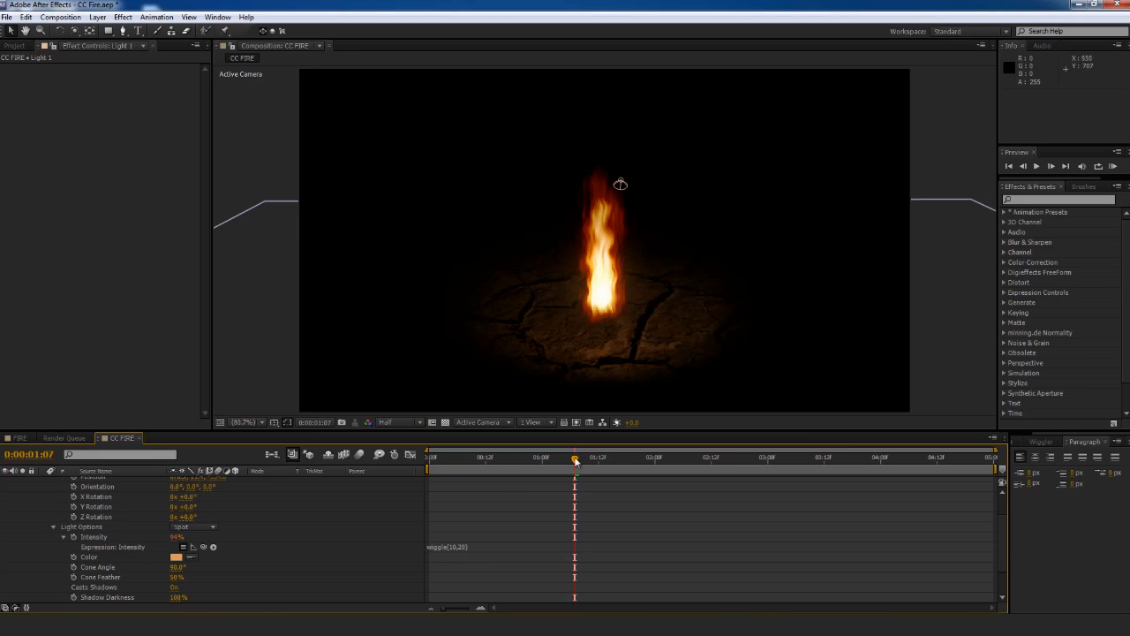
Play a RAM preview of the composition to check the flickering spot light around the fire
left_click(1113, 166)
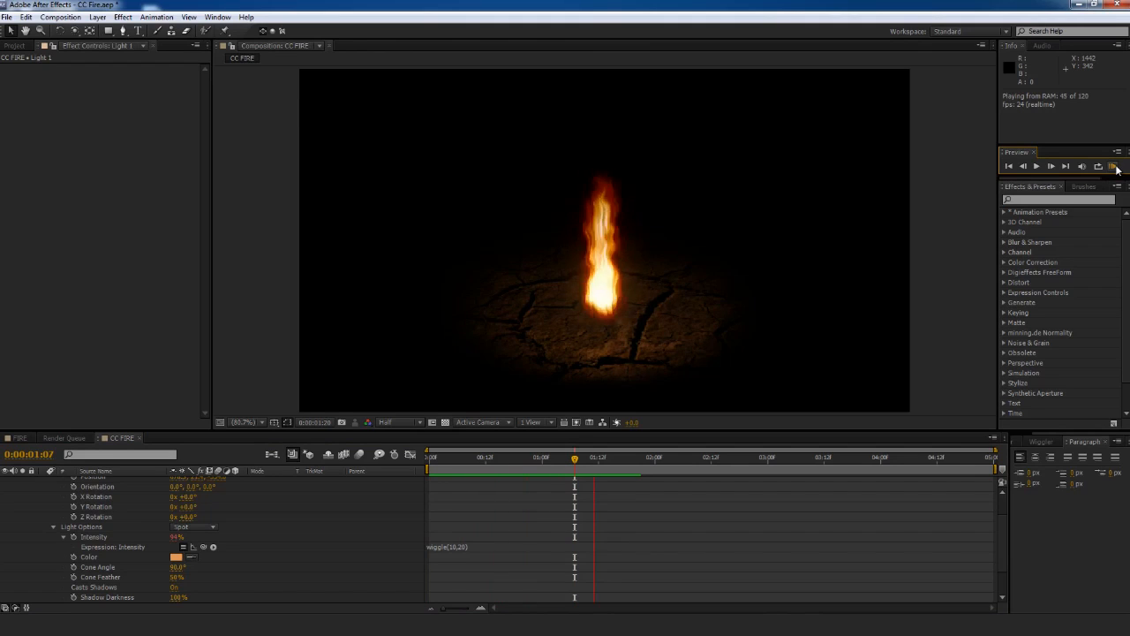
left_click(1116, 167)
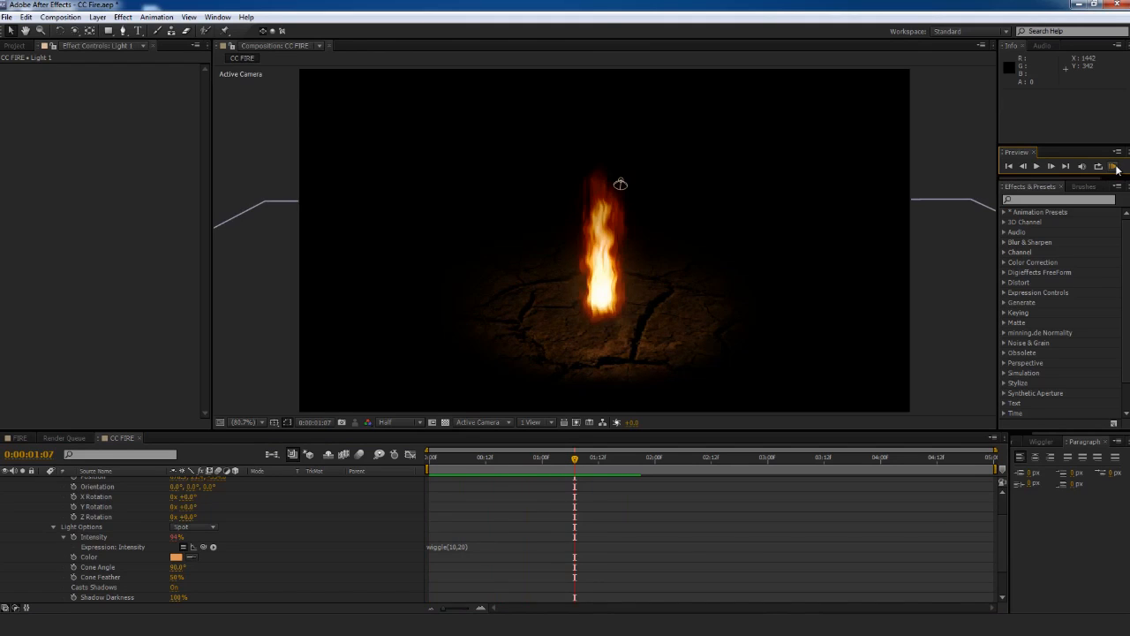
left_click(485, 458)
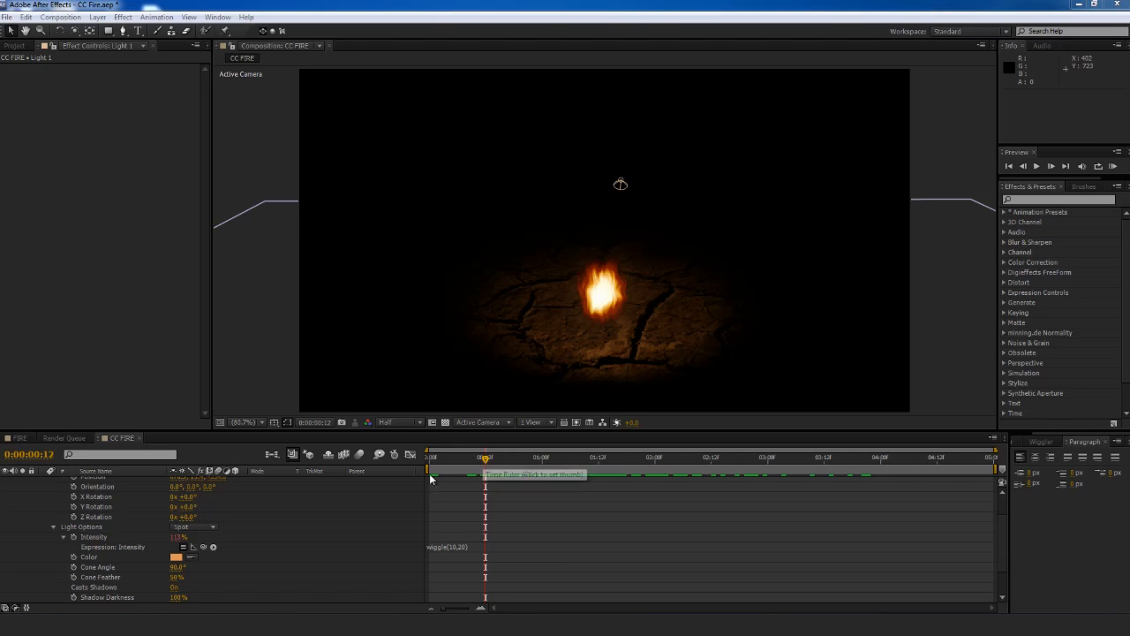
Start keyframing Camera 1's Point of Interest and Position at 0:00:00:15
scroll(275, 491, "up", 3)
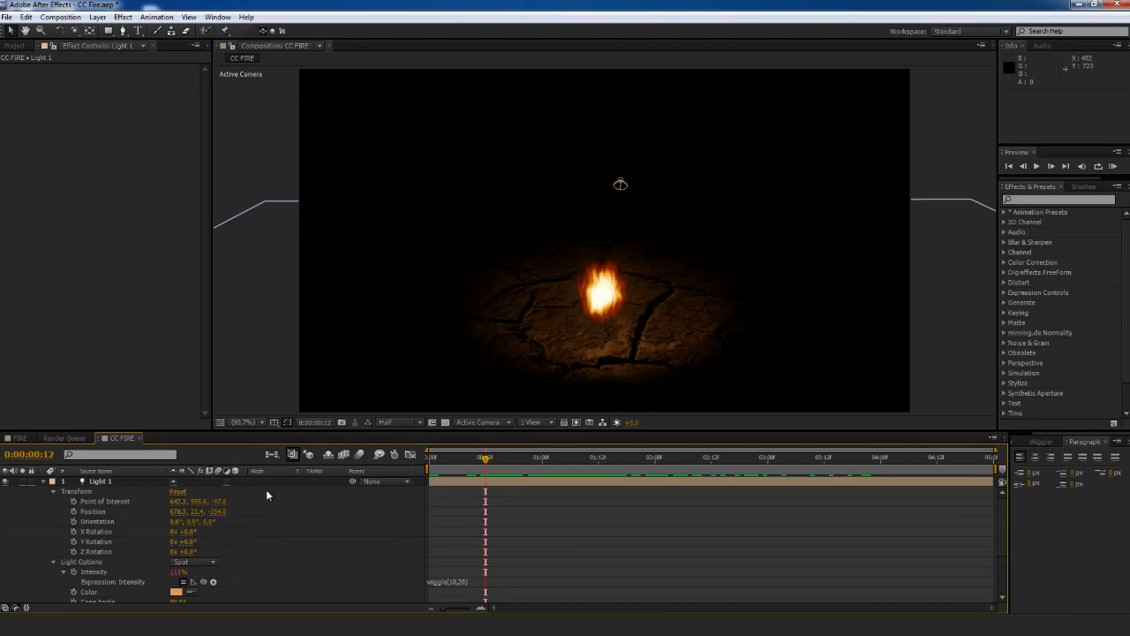
left_click(43, 482)
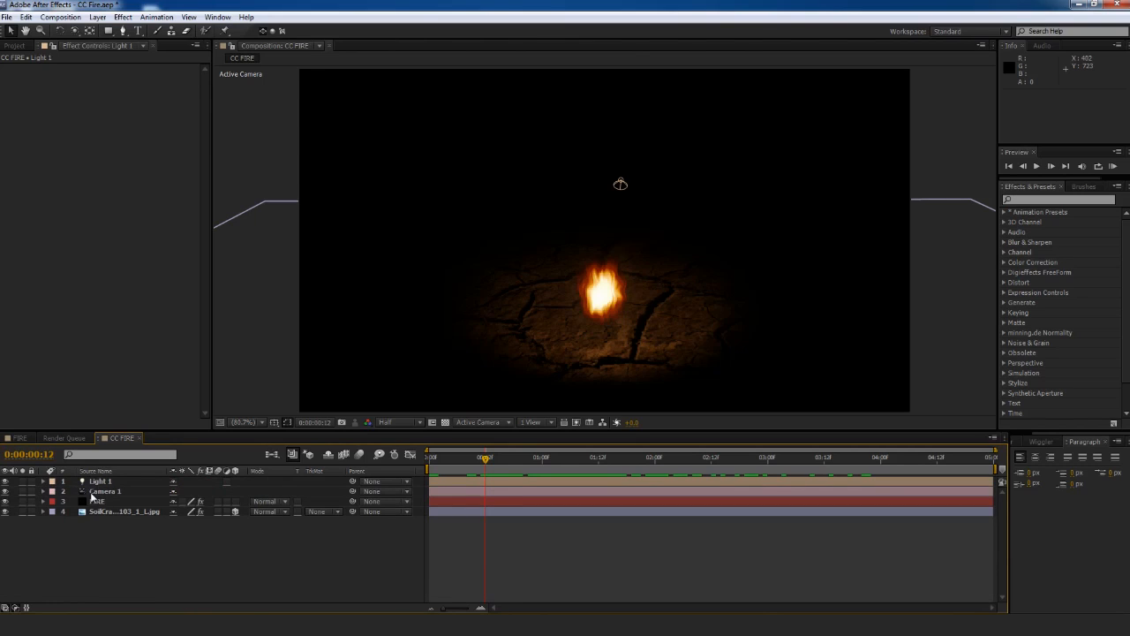
left_click(44, 492)
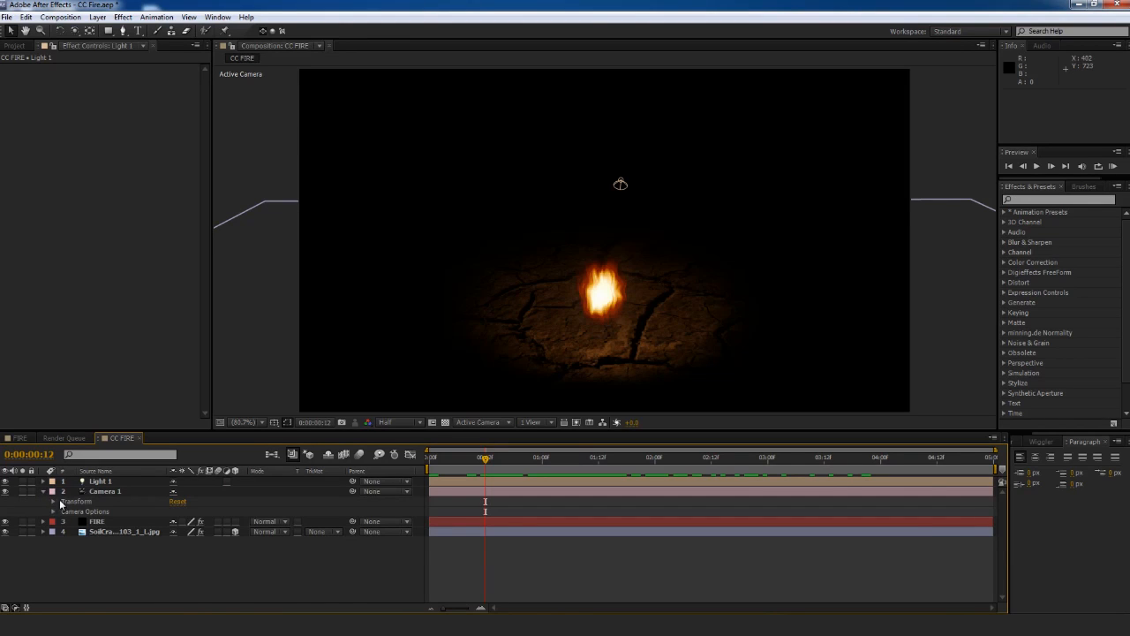
left_click(54, 502)
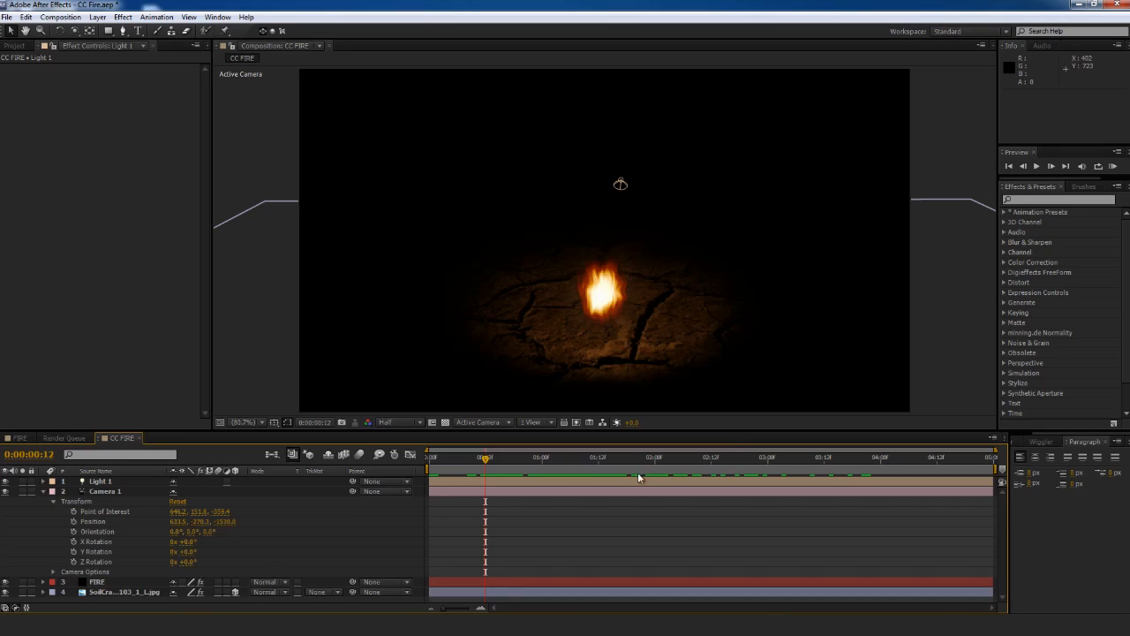
left_click(494, 459)
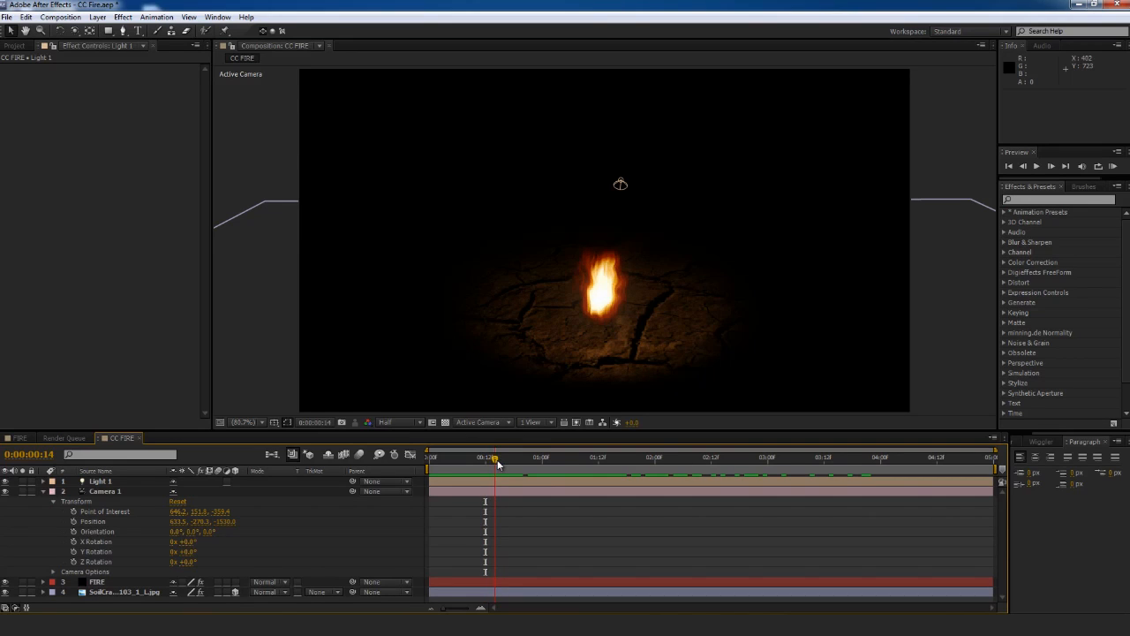
left_click_drag(497, 463, 499, 462)
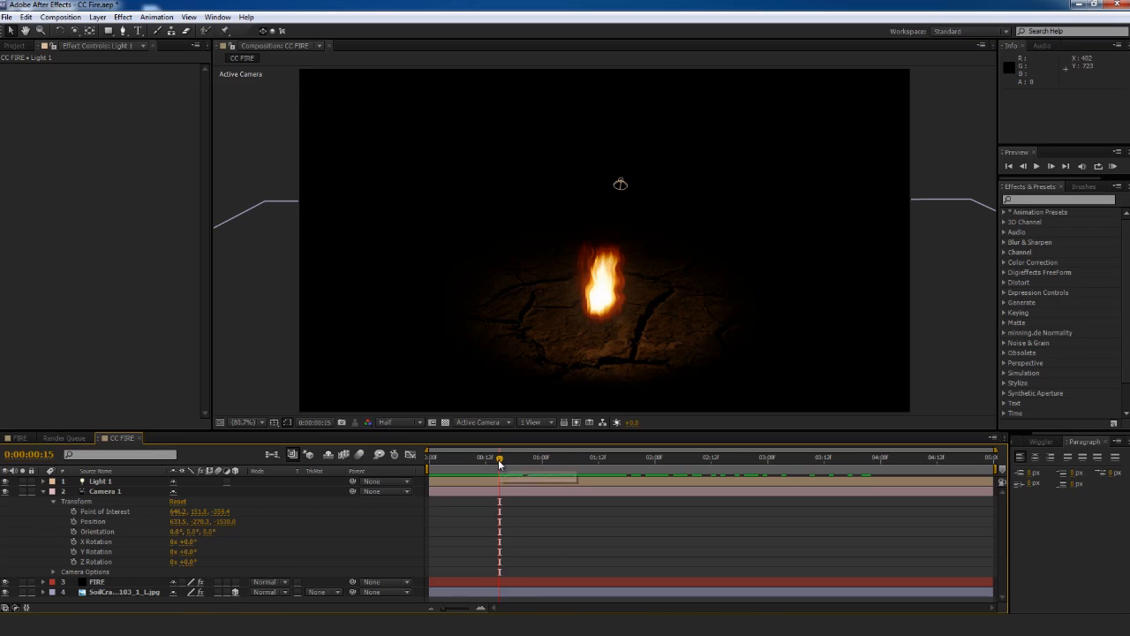
left_click(74, 512)
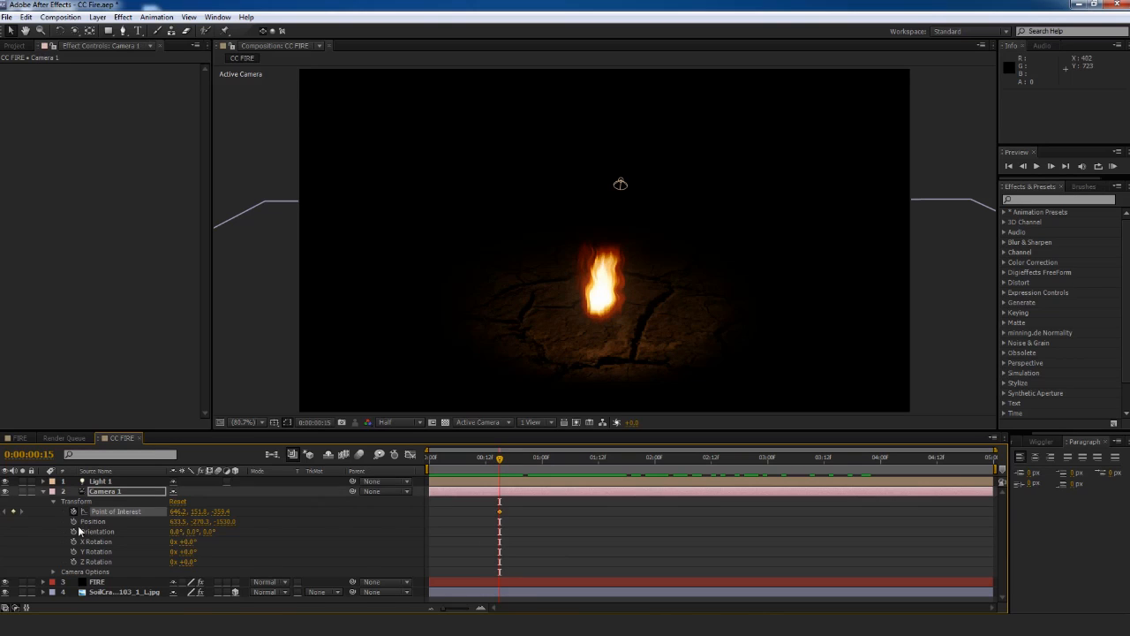
left_click(75, 521)
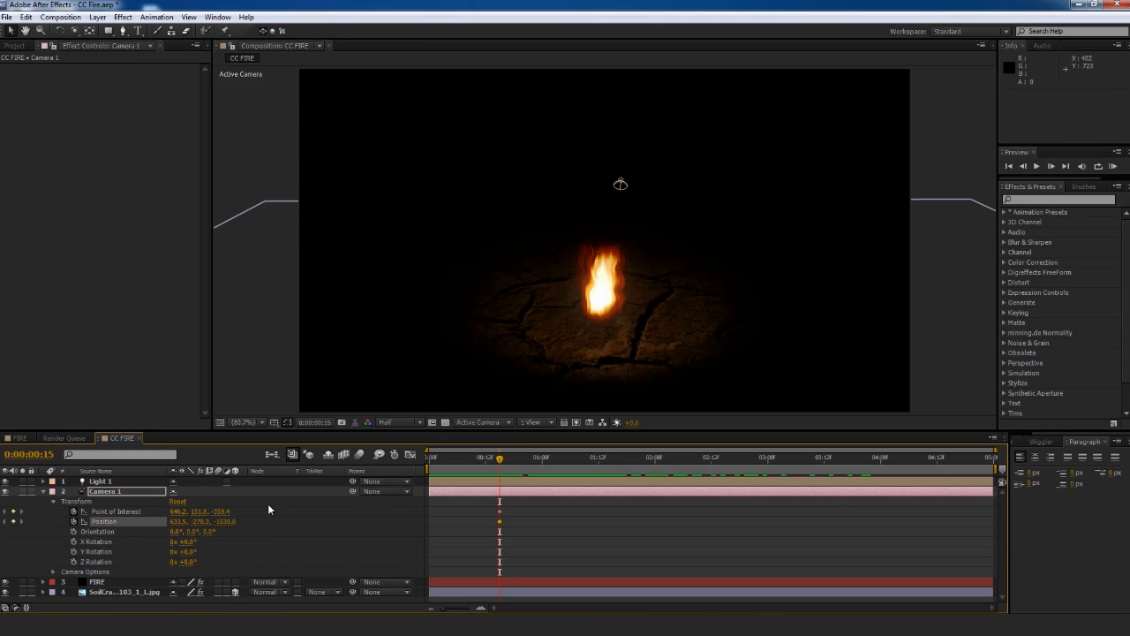
At 0:00:02:00, track and dolly the camera in close to the fire, to a Position of about 637, -5, -904
left_click_drag(500, 458, 654, 493)
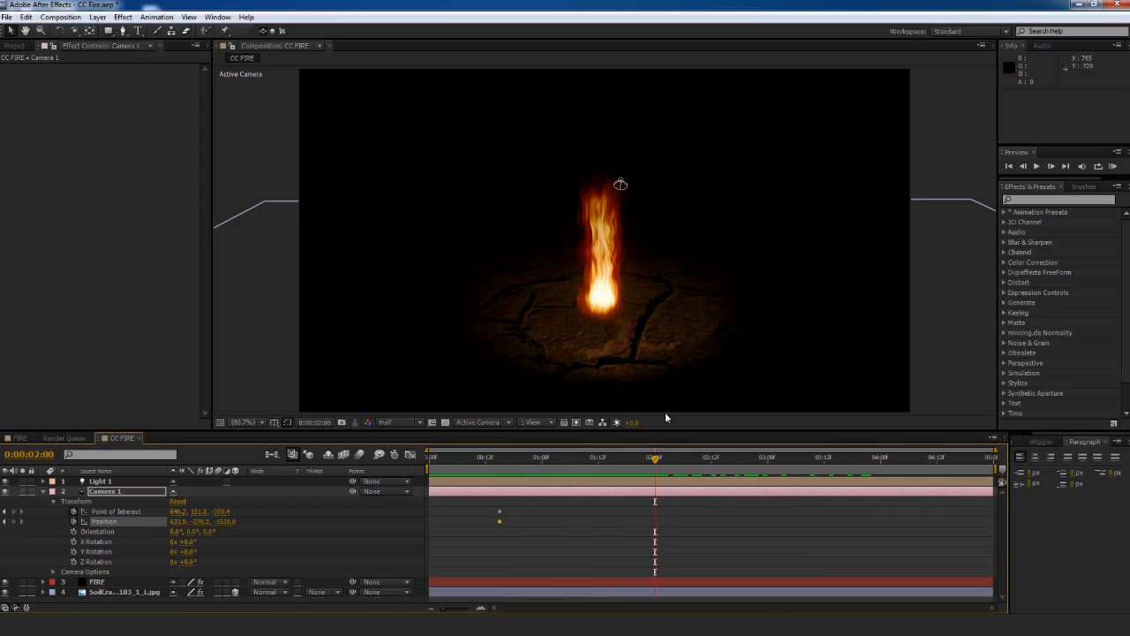
key("c")
key("c")
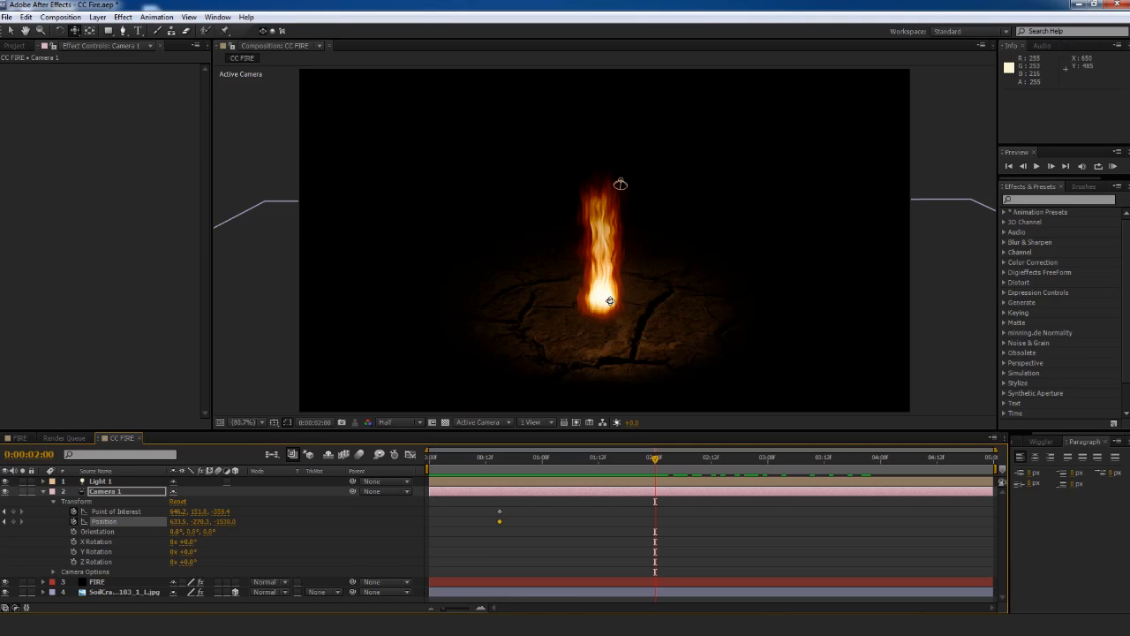
left_click_drag(609, 300, 627, 233)
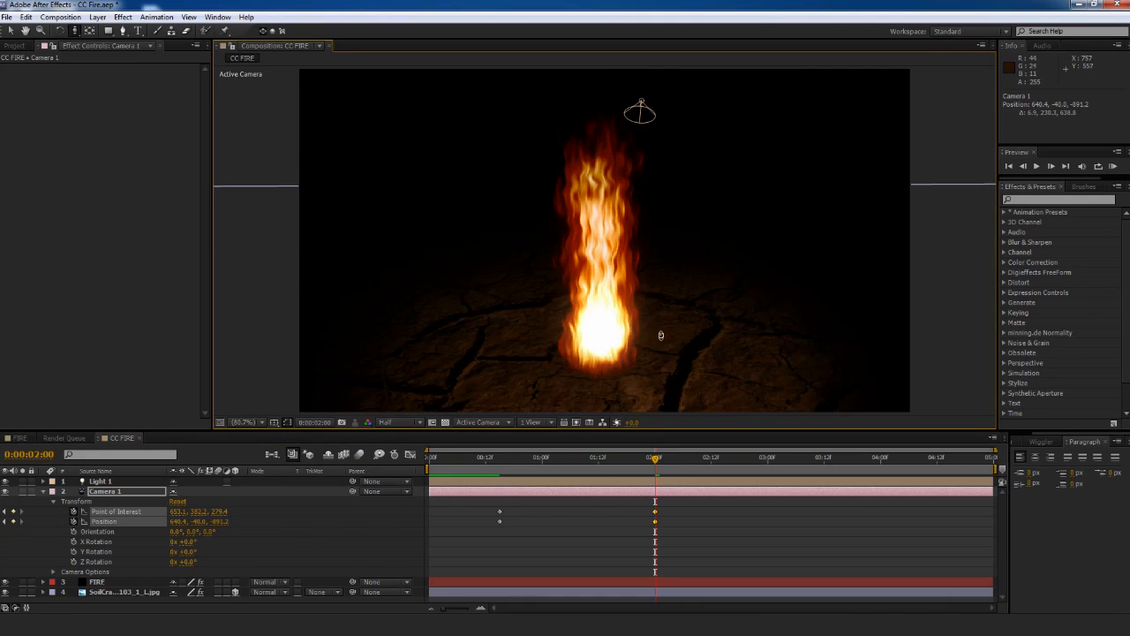
mouse_move(592, 330)
left_mouse_down()
mouse_move(592, 303)
mouse_move(594, 328)
left_mouse_up()
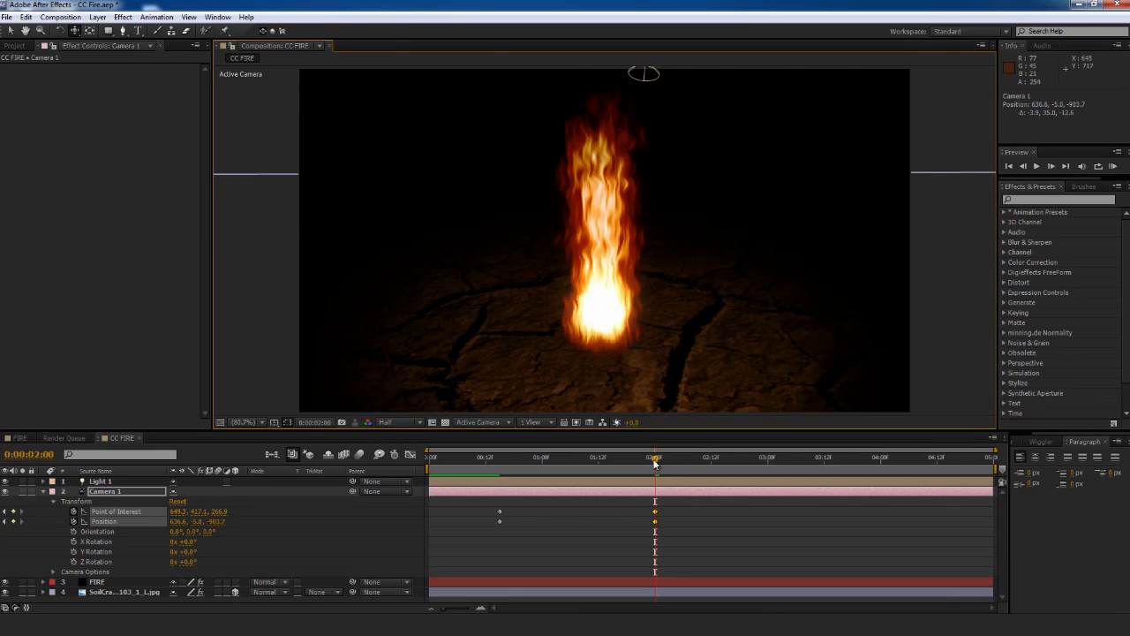
At 0:00:02:12, orbit the camera around the fire and re-centre it, ending at a Position of about 1110, -167, -739
left_click_drag(656, 461, 712, 475)
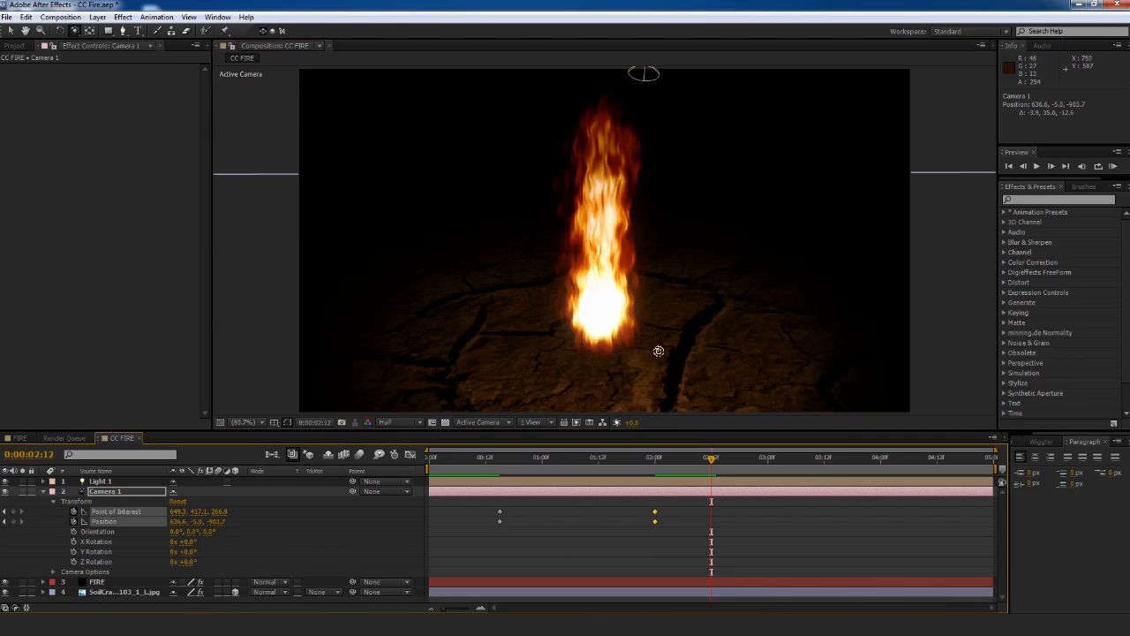
left_click_drag(540, 382, 454, 366)
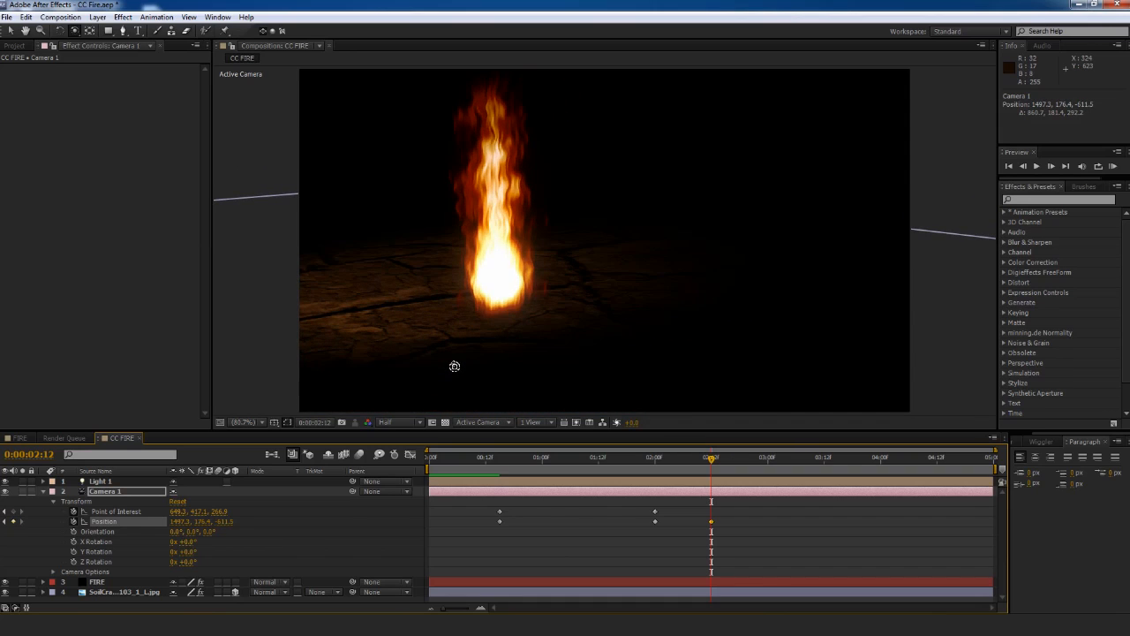
left_click_drag(455, 365, 477, 396)
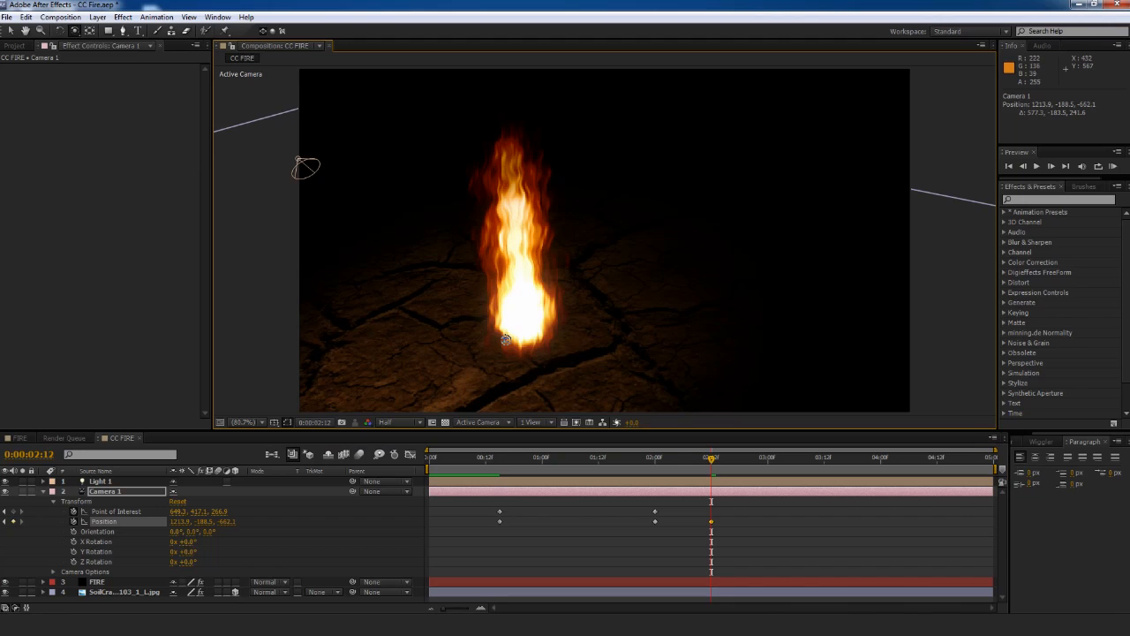
left_click_drag(505, 340, 574, 325)
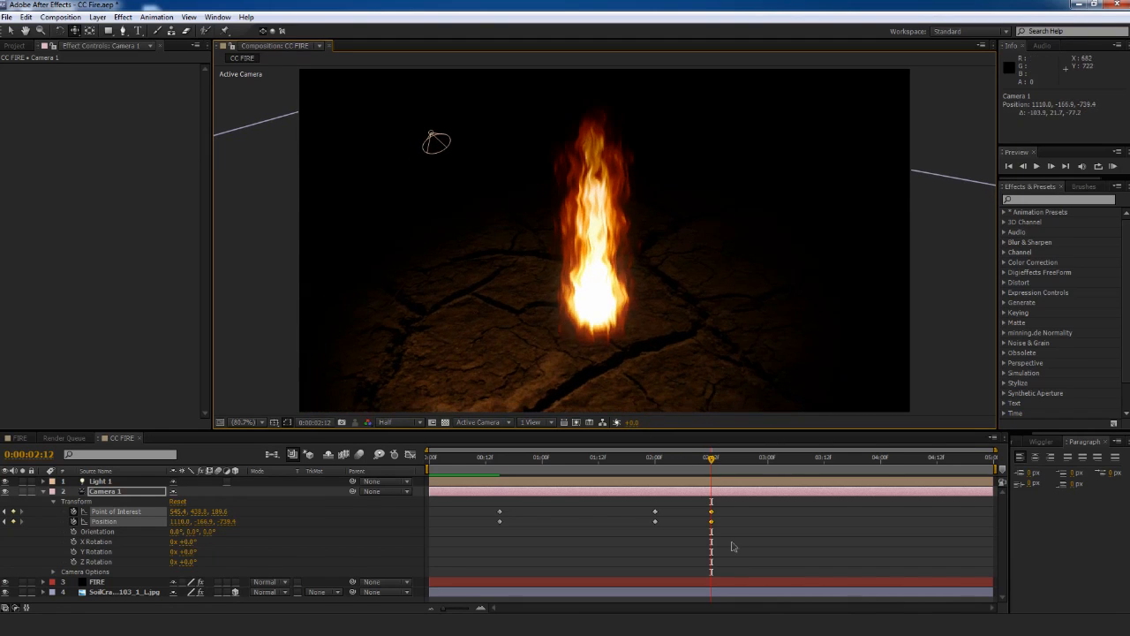
Apply Easy Ease to all of Camera 1's Point of Interest and Position keyframes
mouse_move(713, 466)
left_mouse_down()
mouse_move(630, 477)
mouse_move(675, 454)
mouse_move(713, 460)
left_mouse_up()
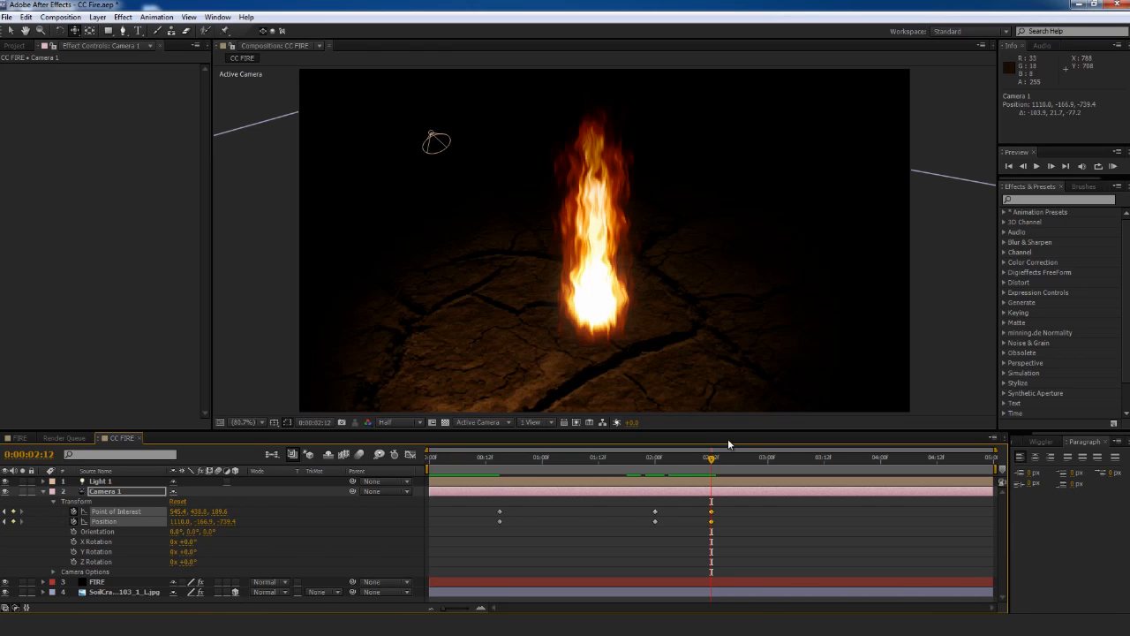
mouse_move(711, 459)
left_mouse_down()
mouse_move(657, 469)
mouse_move(706, 450)
left_mouse_up()
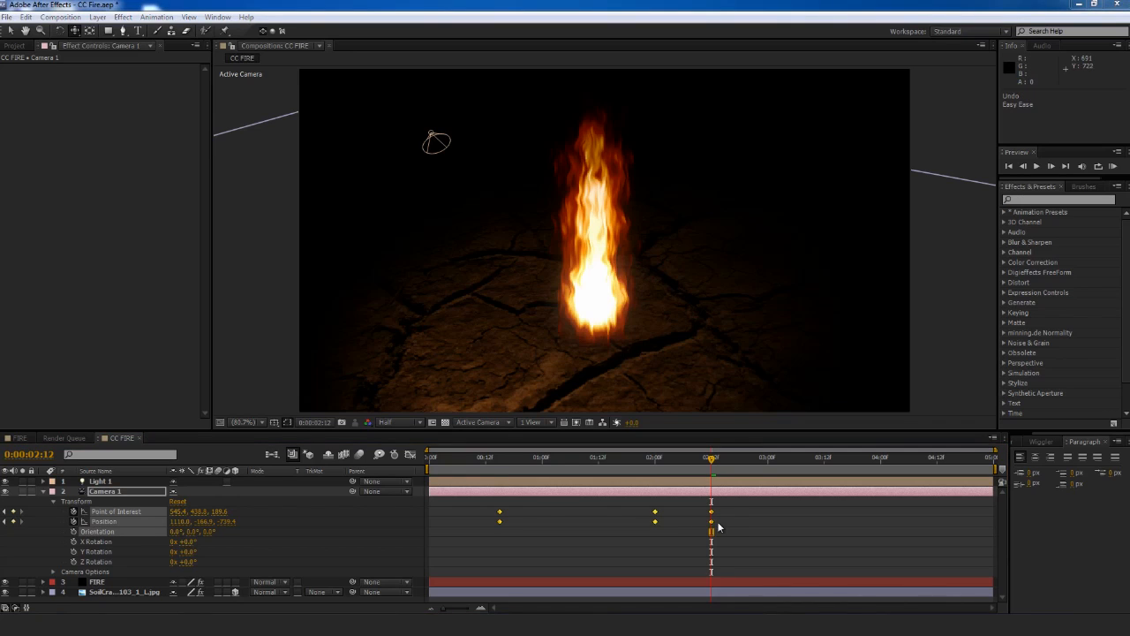
left_click(732, 503)
left_click_drag(737, 538, 467, 531)
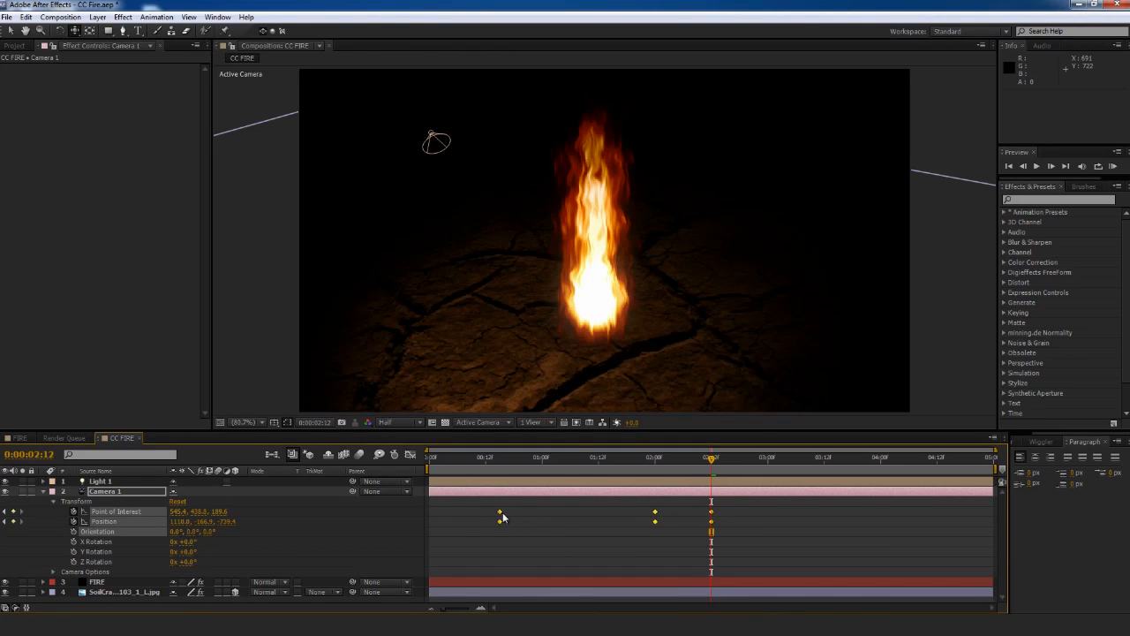
right_click(499, 512)
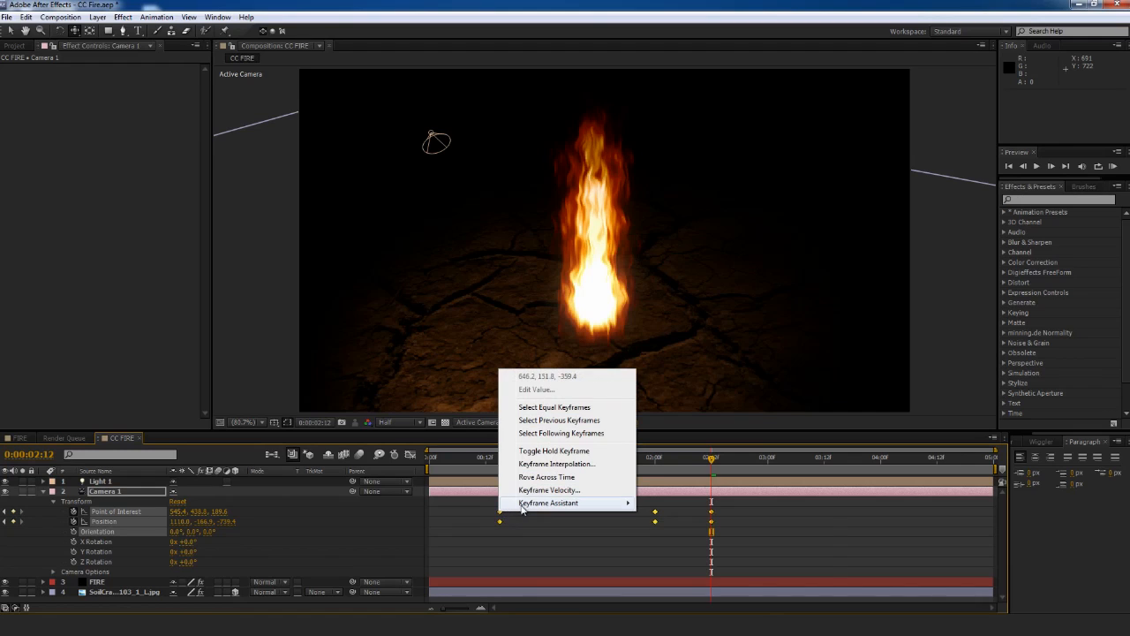
mouse_move(582, 505)
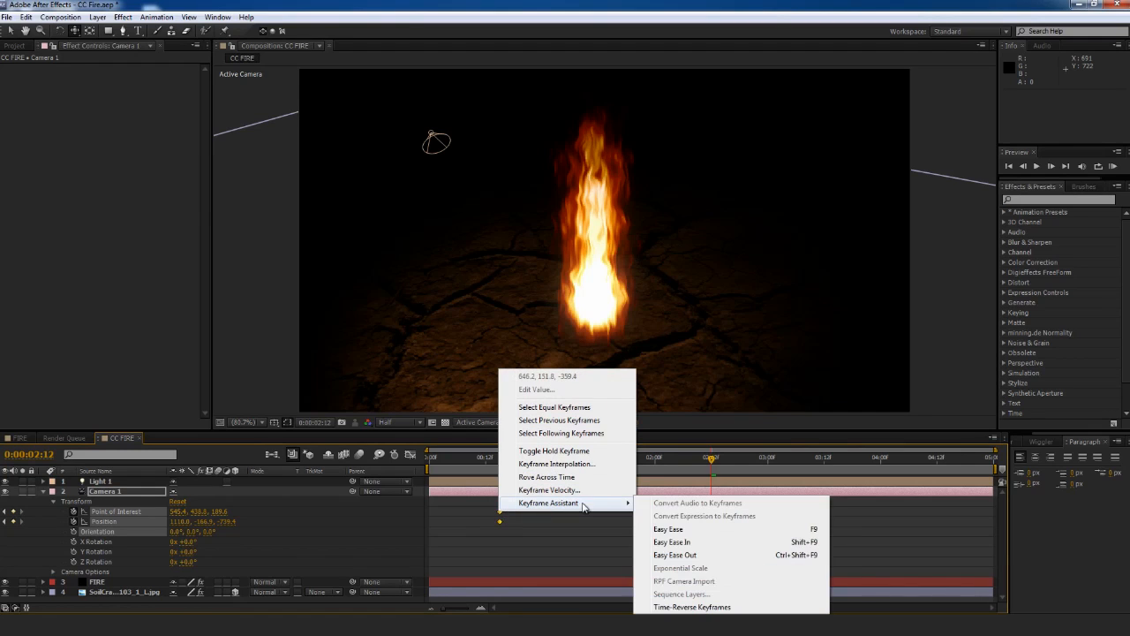
left_click(692, 530)
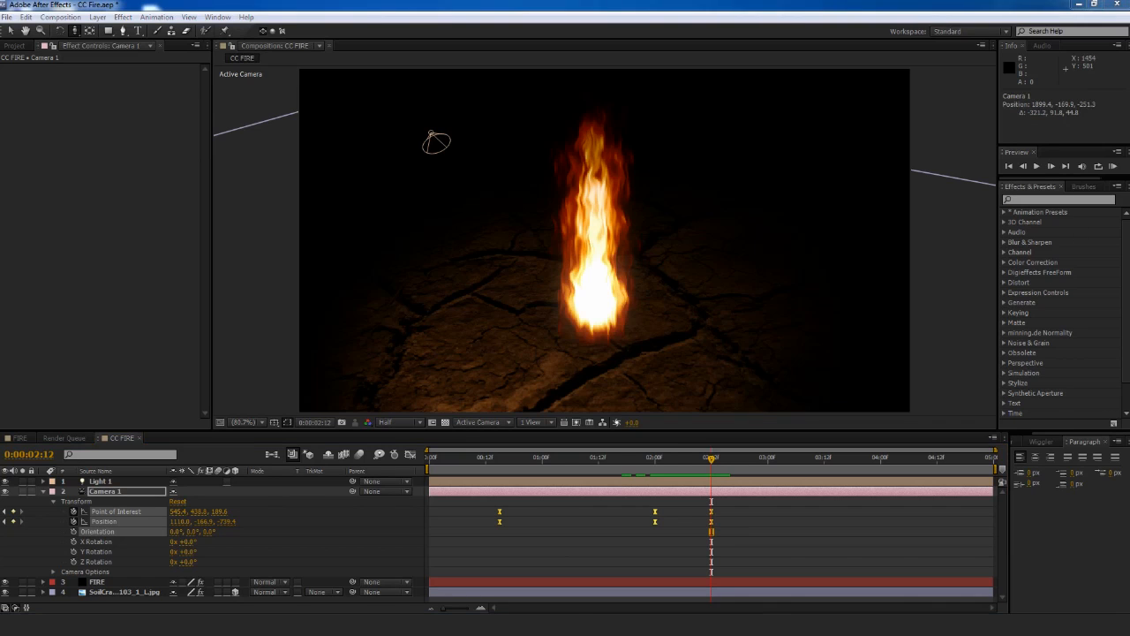
Play a RAM preview of the eased camera move and scrub through its frames up to 0:00:02:12
left_click(1113, 167)
left_click(1113, 166)
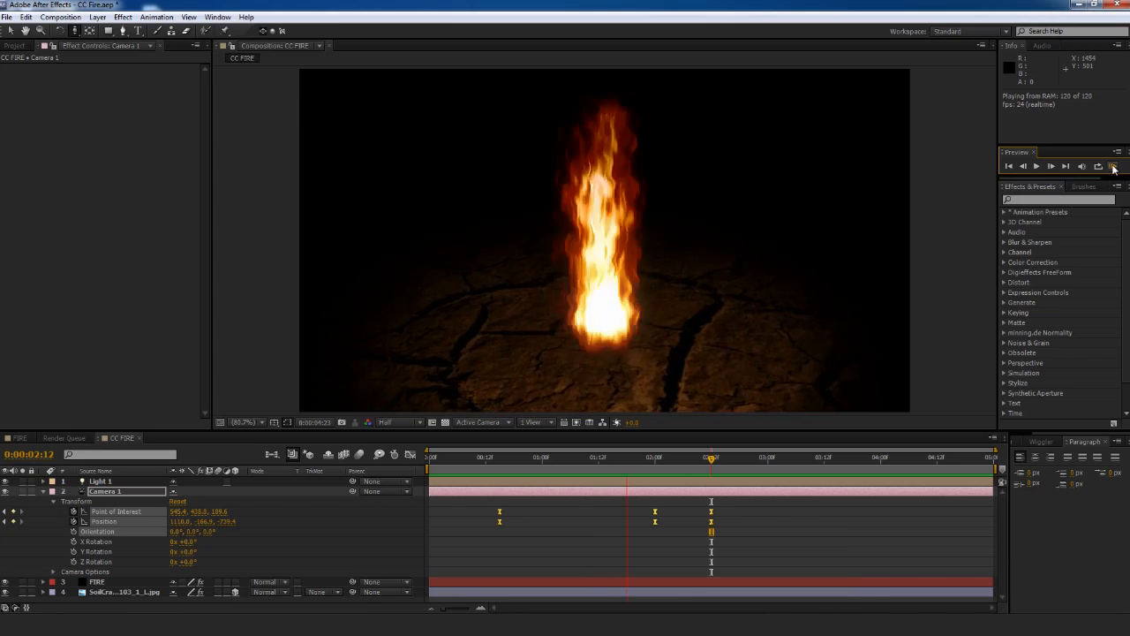
left_click(1113, 167)
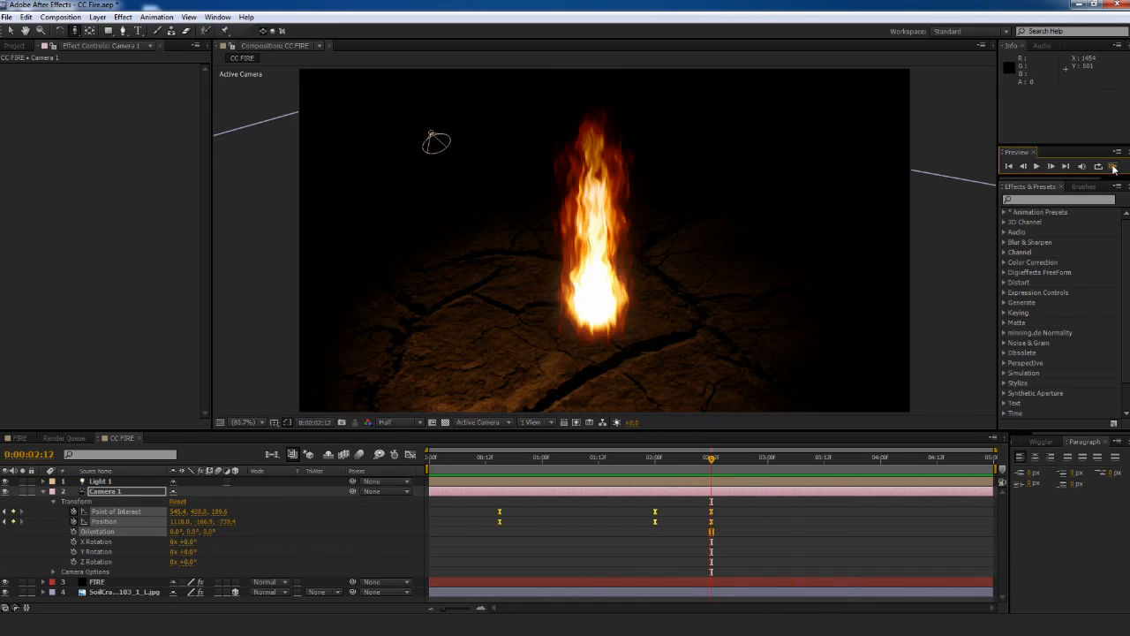
left_click(430, 457)
left_click_drag(430, 457, 712, 477)
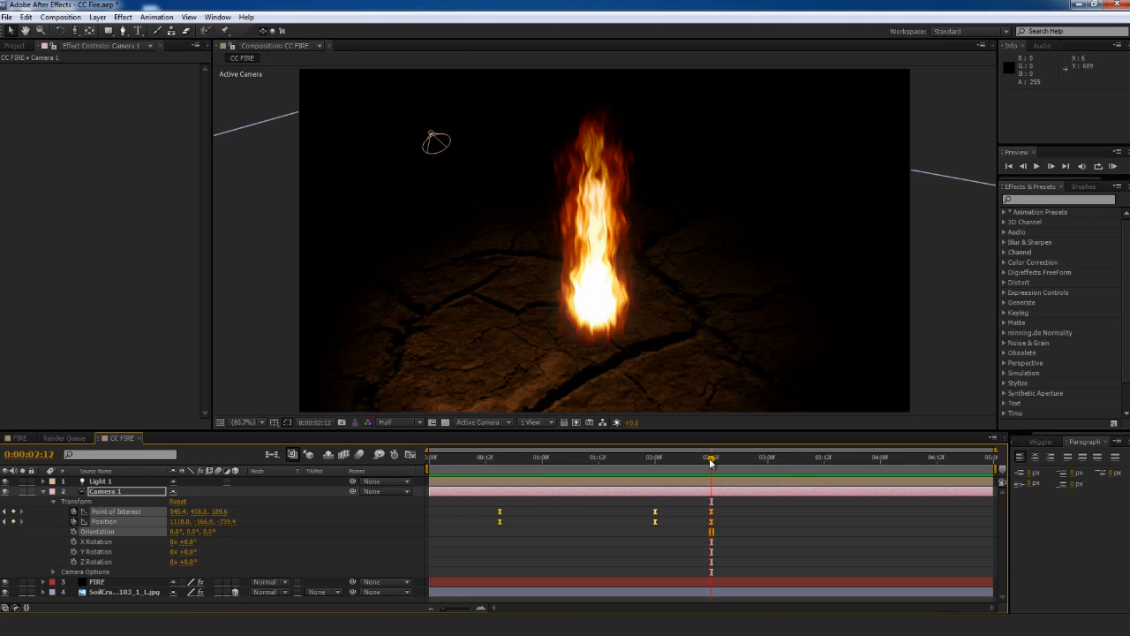
left_click(653, 456)
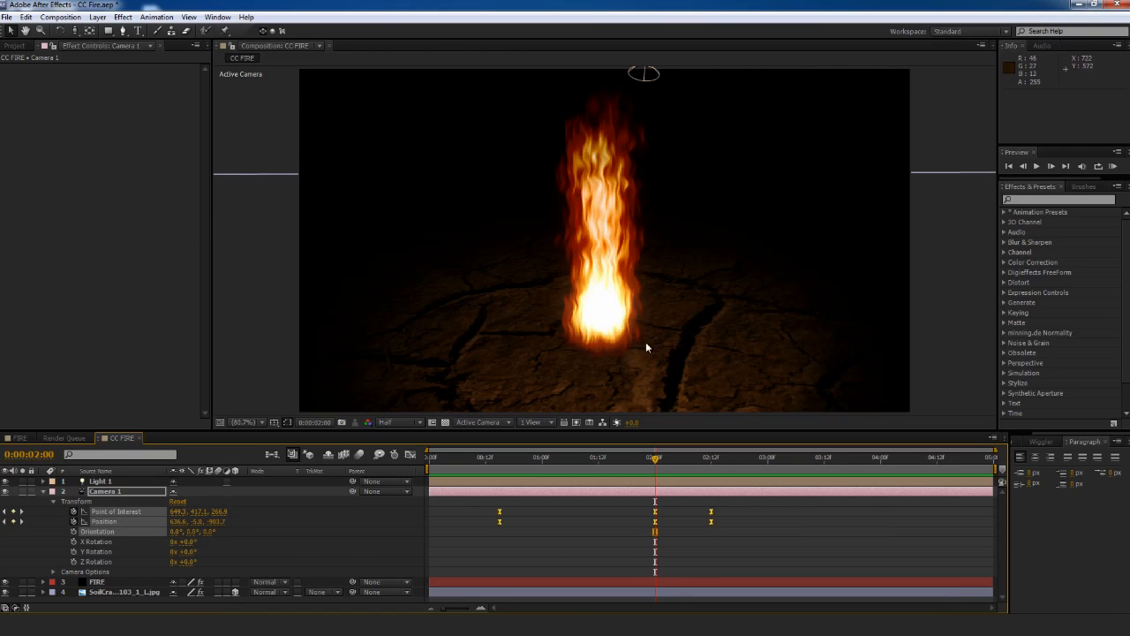
left_click_drag(655, 459, 710, 457)
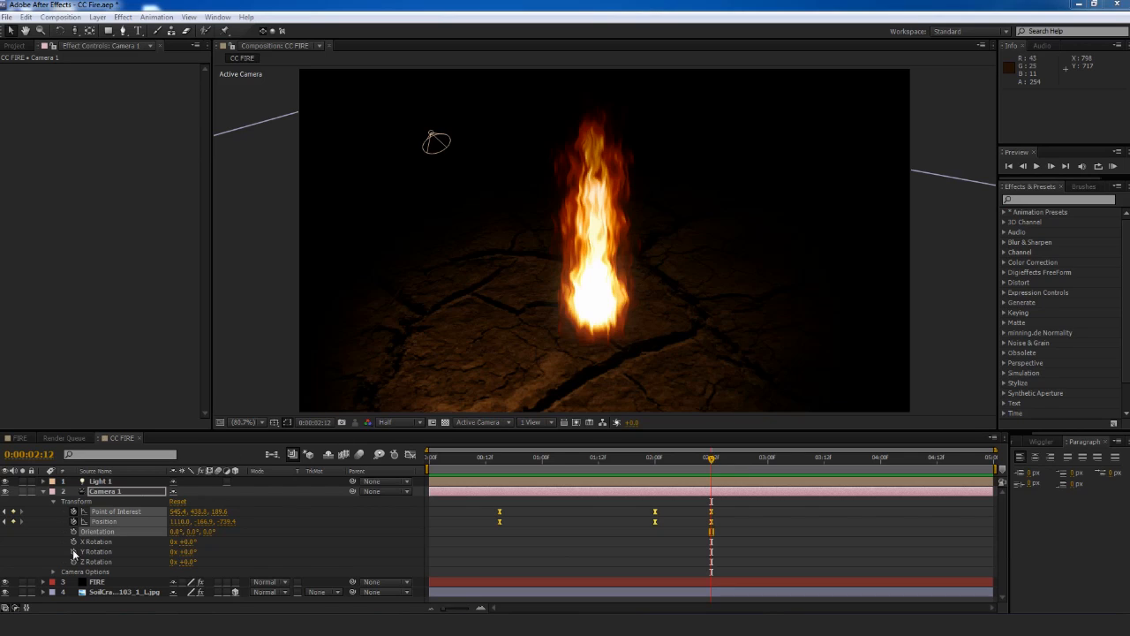
Try shifting the FIRE layer's CC Particle World producer vertically by setting its Position Y to 0.39
left_click(97, 582)
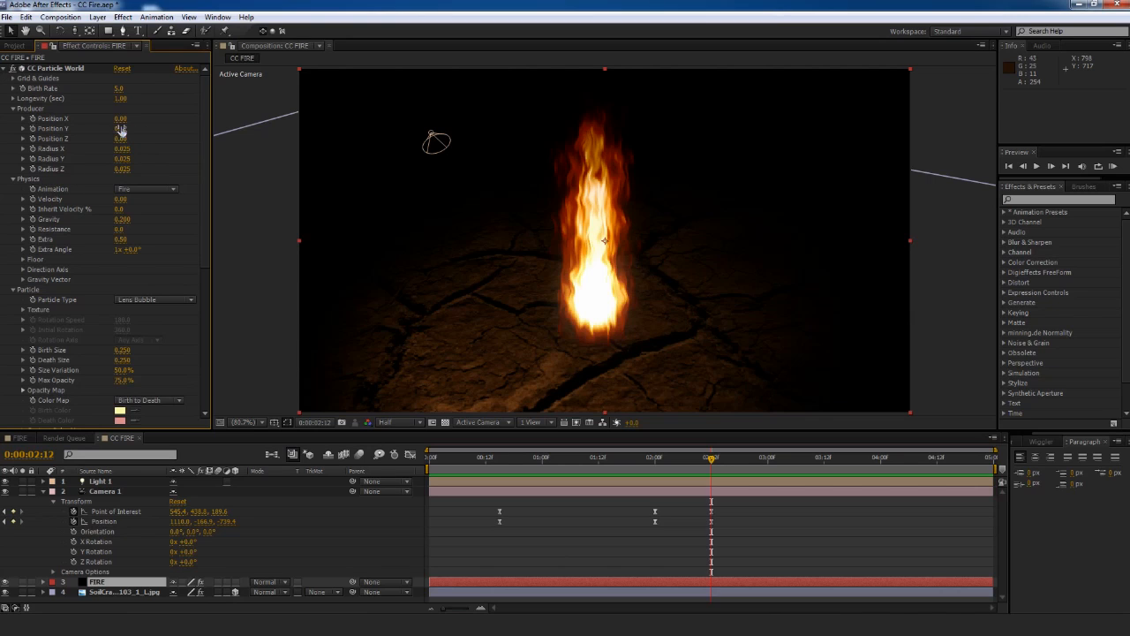
left_click_drag(120, 130, 137, 126)
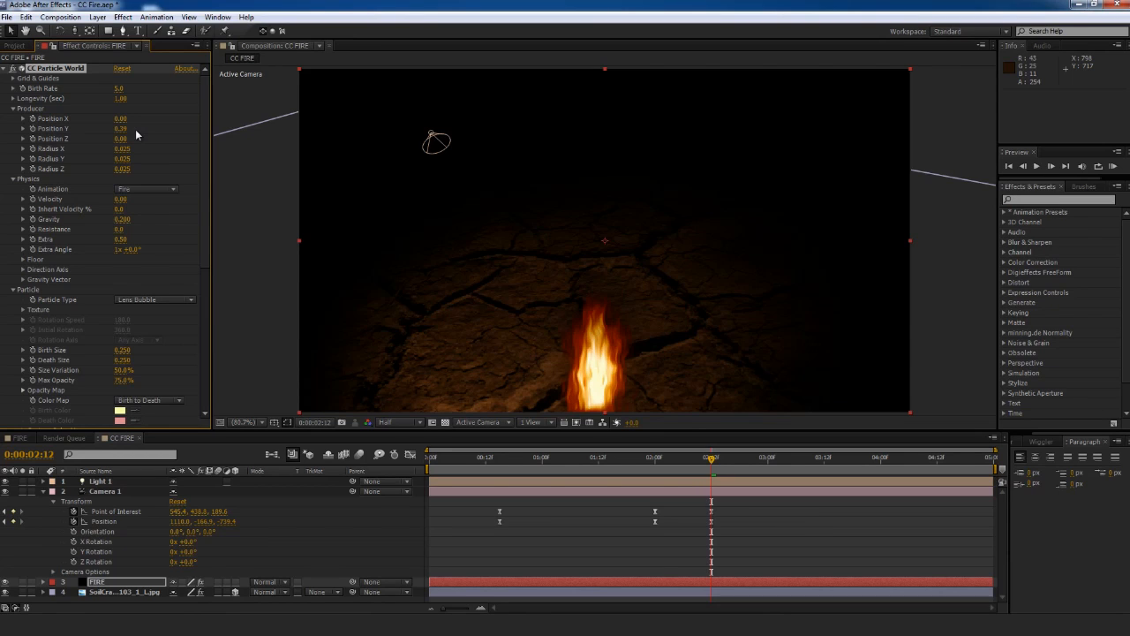
left_click_drag(125, 132, 124, 134)
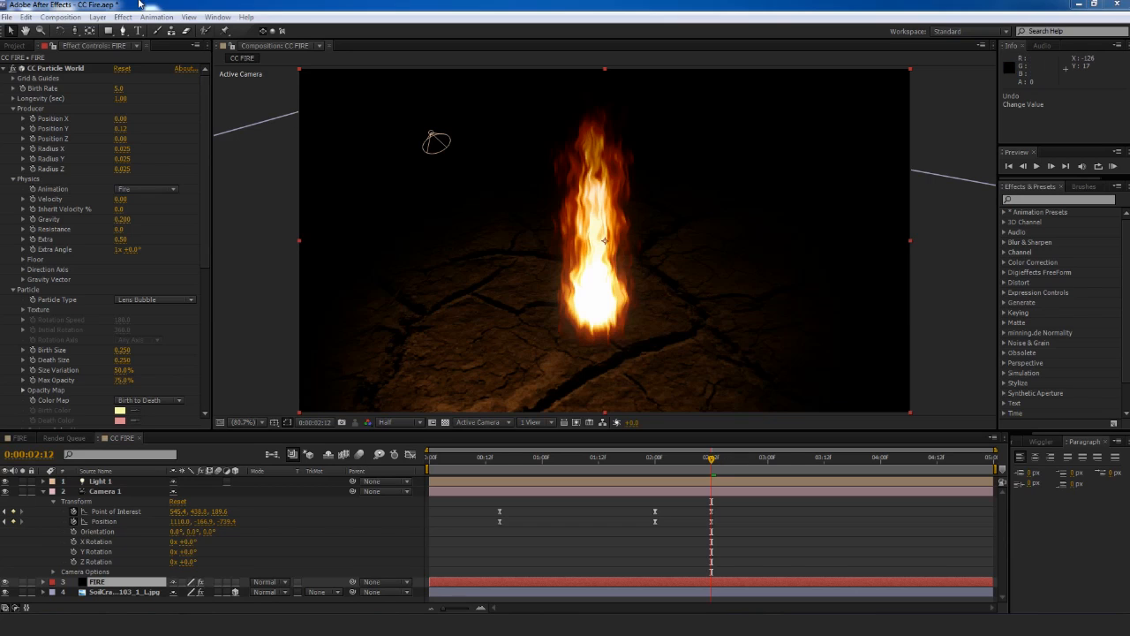
Add a null object to the CC FIRE composition and make it a 3D layer
left_click(104, 19)
mouse_move(261, 33)
left_click(346, 83)
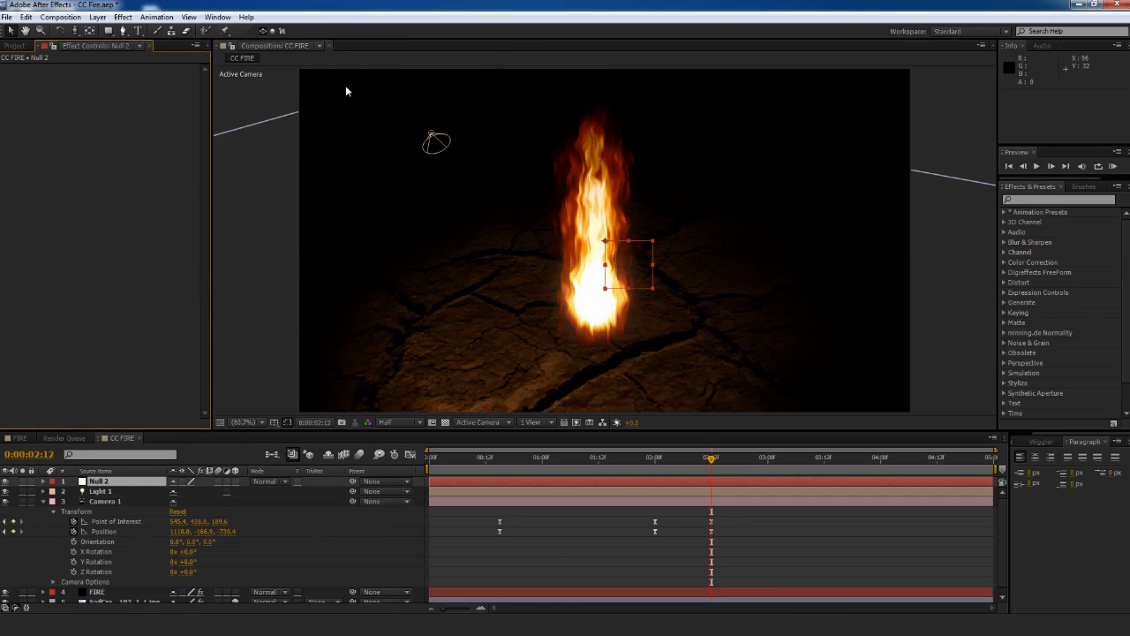
left_click(236, 482)
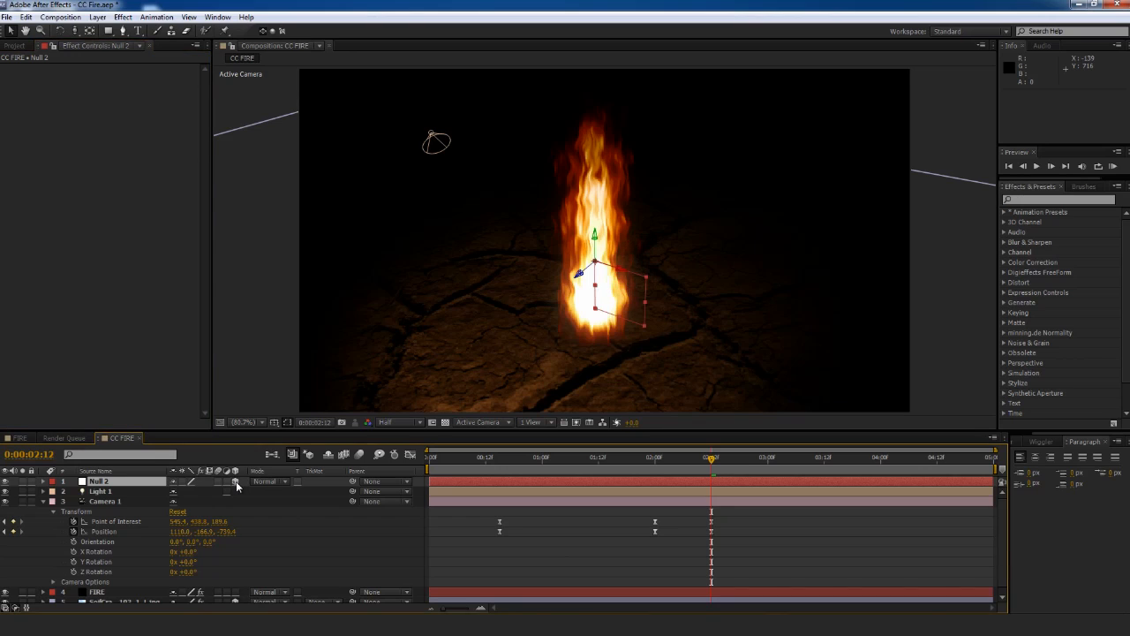
Reveal Null 2's Position and give FIRE's CC Particle World Position X the expression x=thisComp.layer("Null 2").transform.position[0]
key("p")
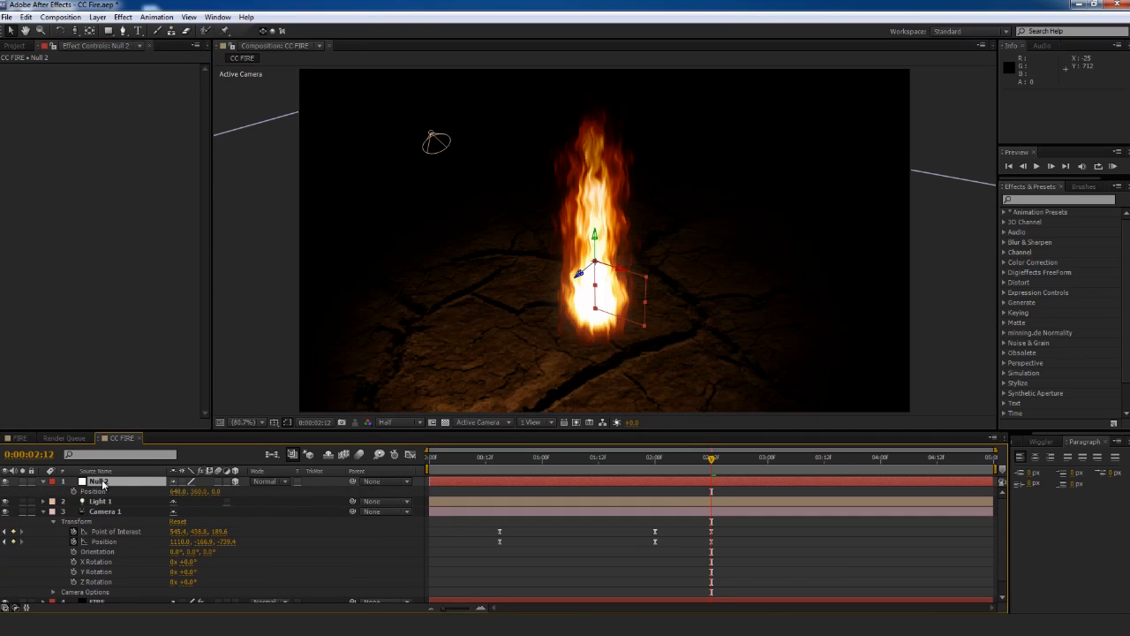
left_click(43, 511)
left_click(115, 521)
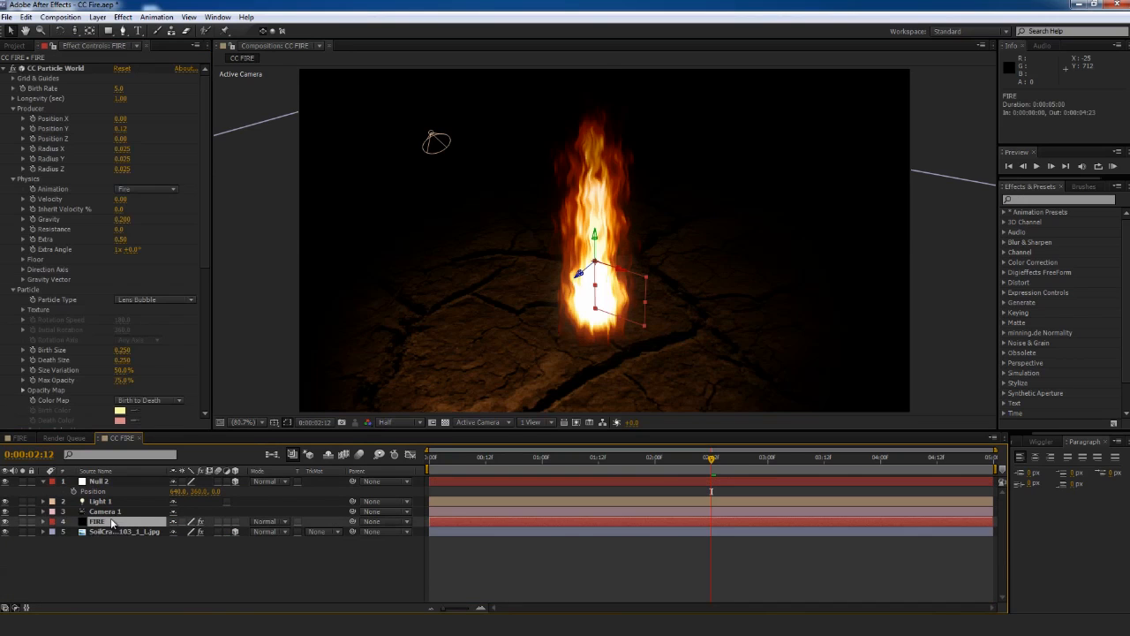
left_click(33, 119, "alt")
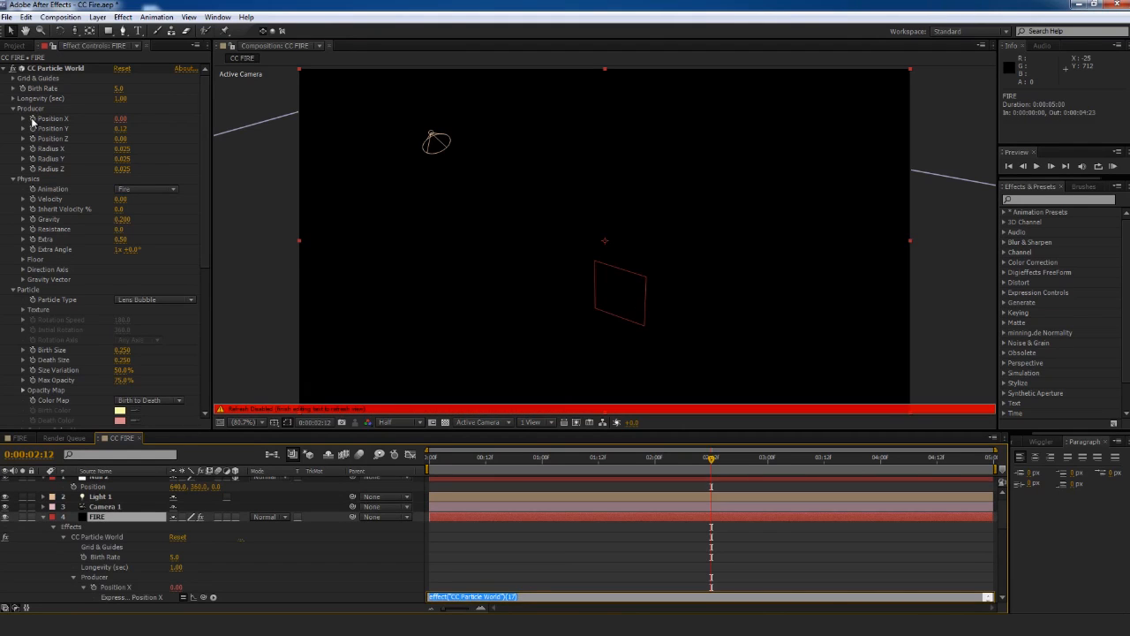
left_click_drag(1002, 515, 1007, 533)
left_click(501, 525)
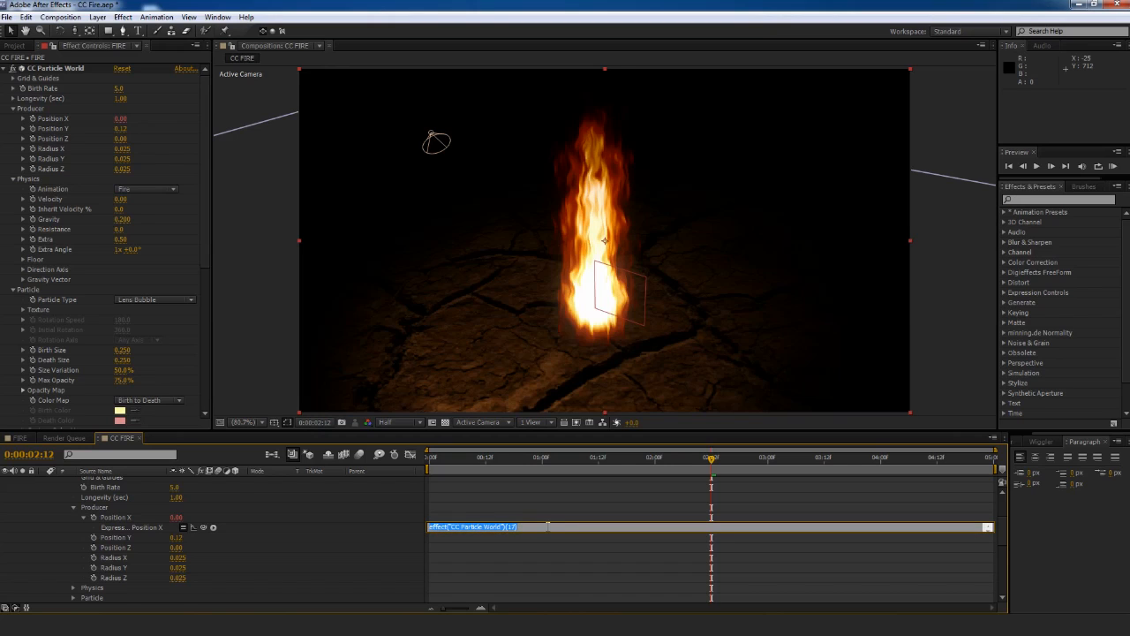
type("x=")
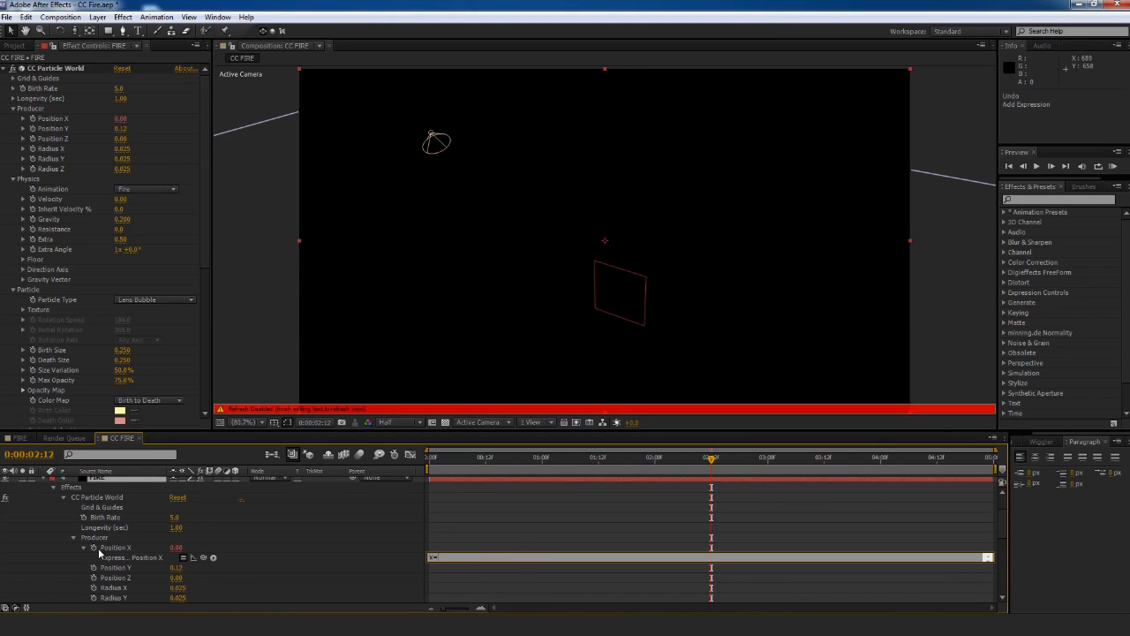
left_click_drag(204, 558, 178, 493)
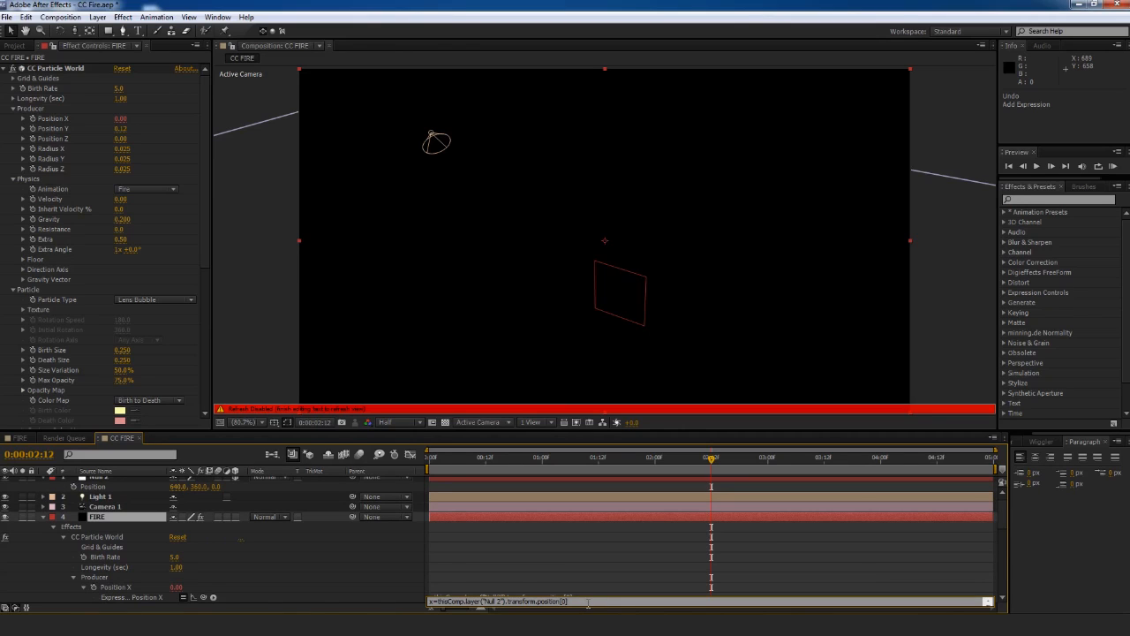
left_click(617, 592)
Complete the Position X expression by appending -thisComp.width/2; and adding a second line, x/thisComp.width
left_click(584, 567)
left_click(581, 567)
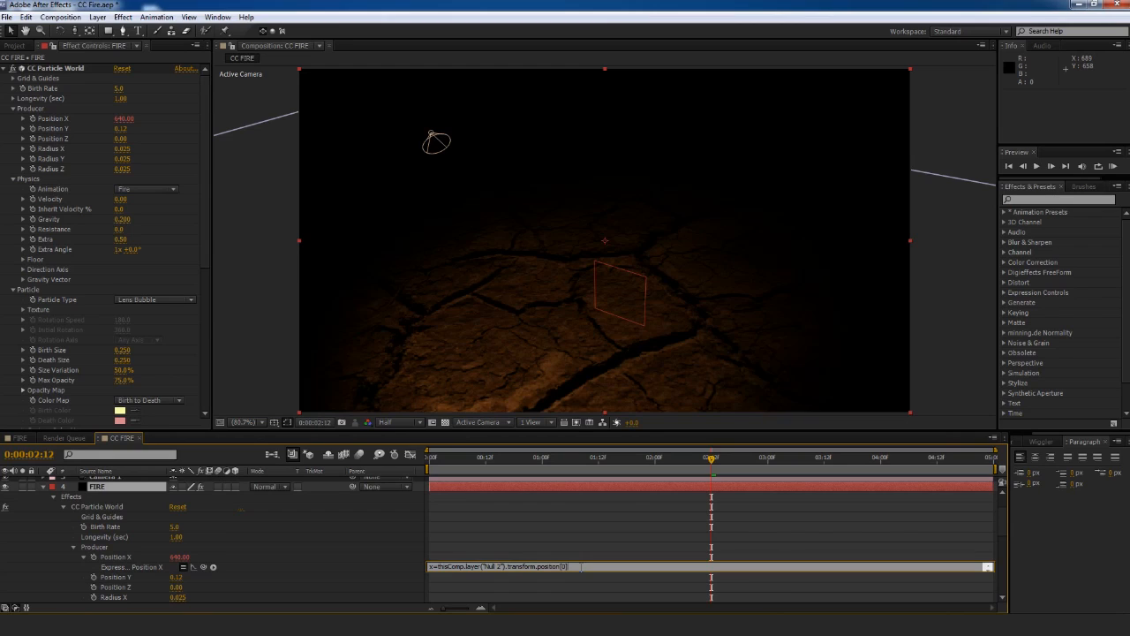
type("thisComp.width/2;")
left_click(582, 566)
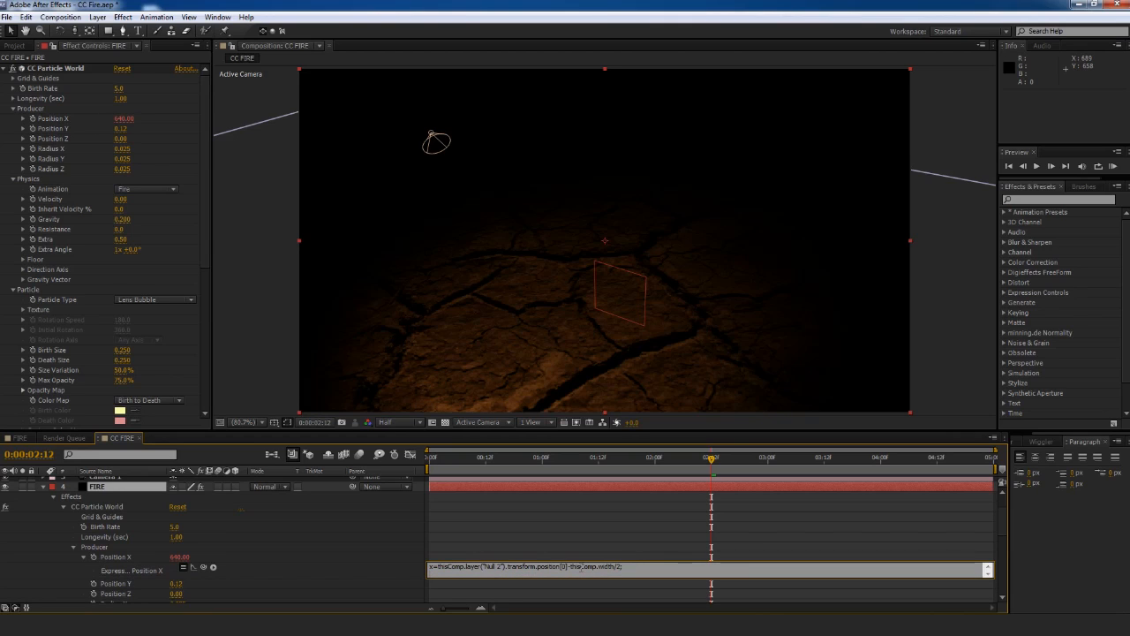
key("Return")
type("x/thisComp.width")
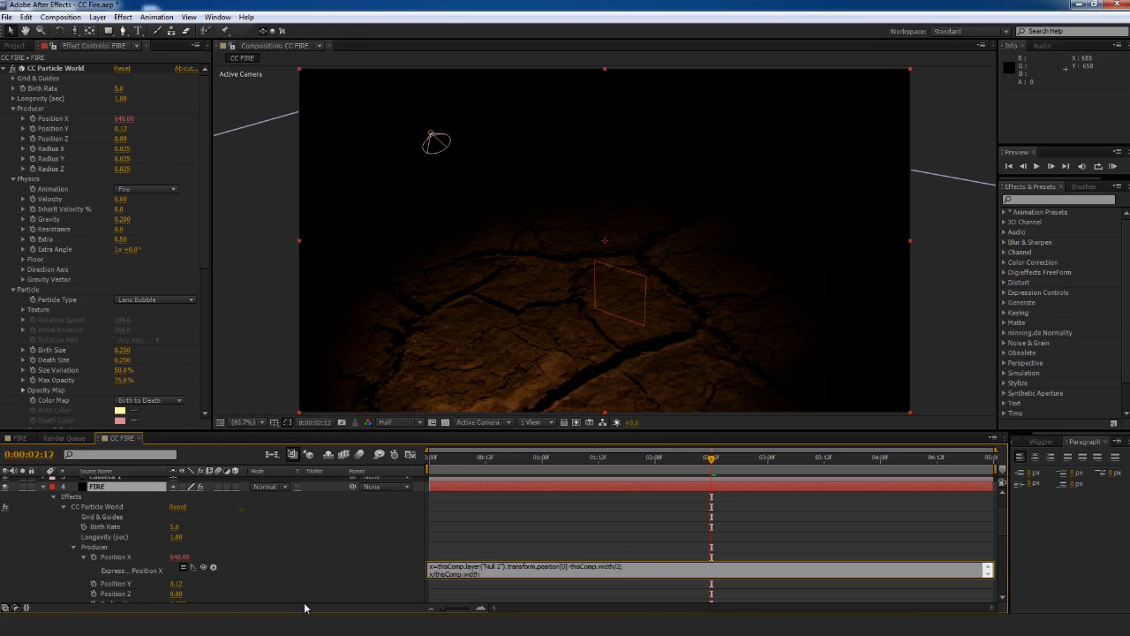
left_click(389, 570)
Copy the Position X expression into a new expression on Position Y, changing its array index to position[1]
left_click(484, 571)
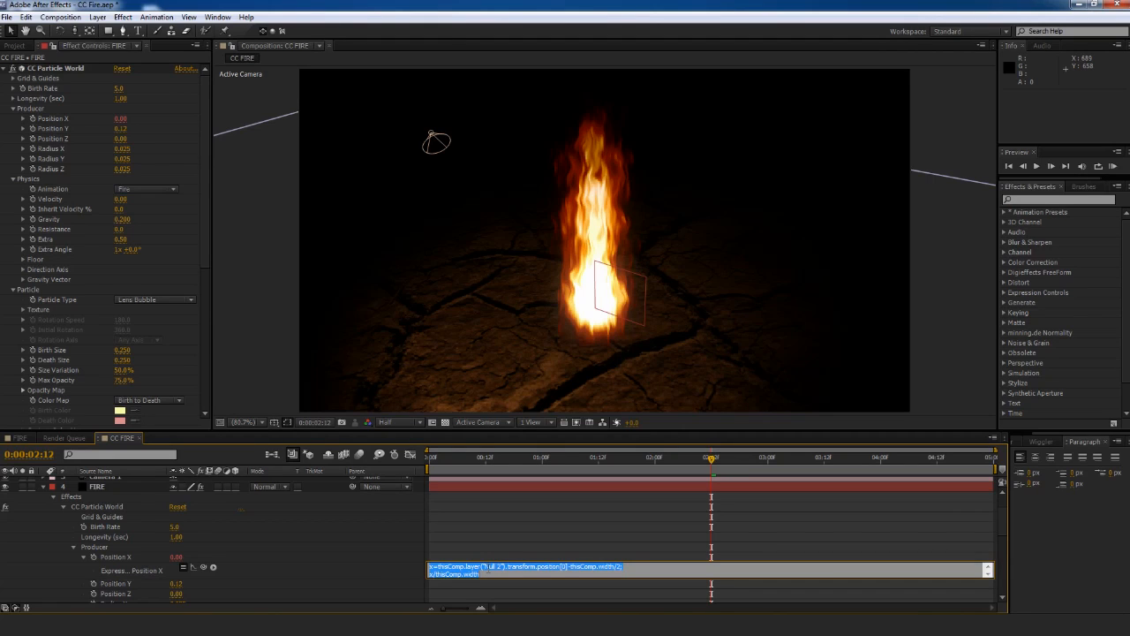
left_click(239, 582)
scroll(276, 565, "down", 3)
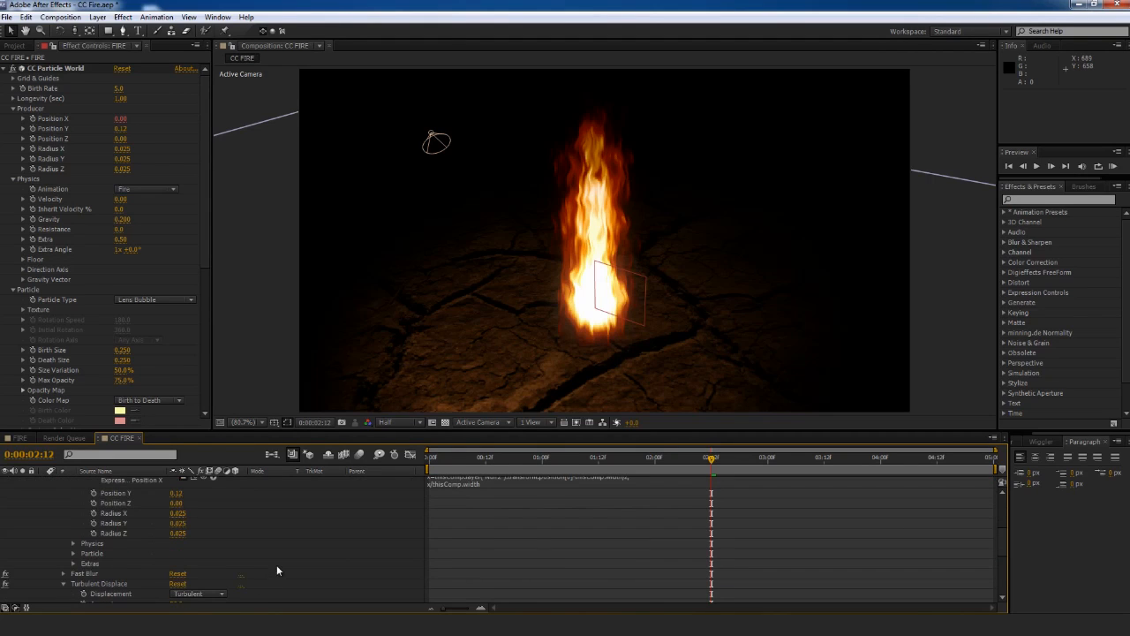
left_click(93, 494, "alt")
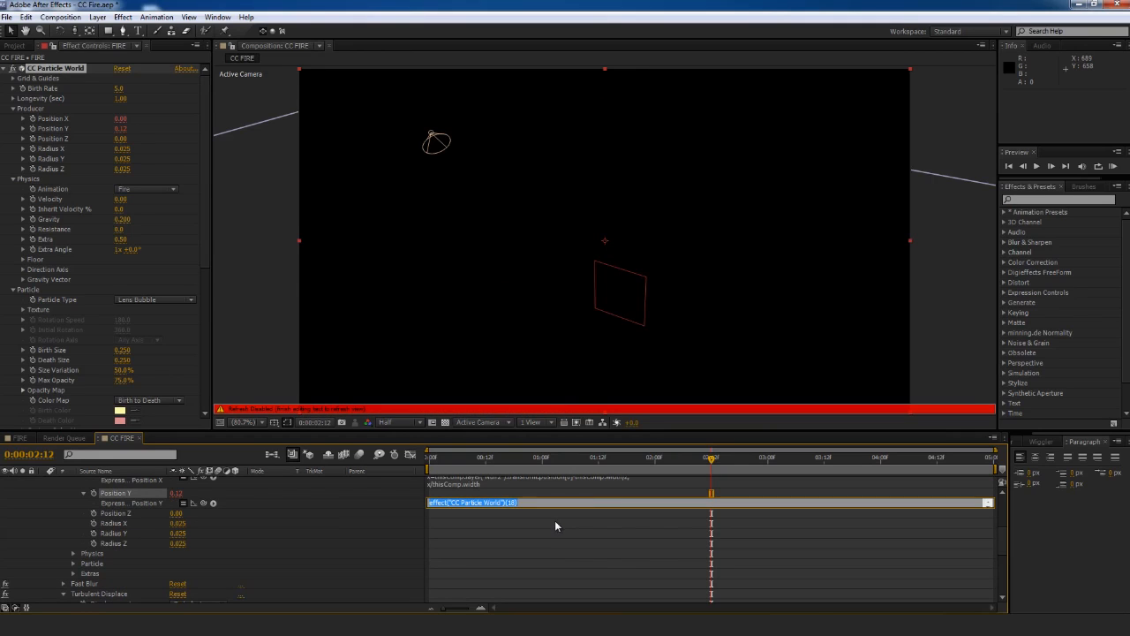
type("x/thisComp.width")
type("x=thisComp.layer(\"Null 2\").transform.position[0]-thisComp.width/2;")
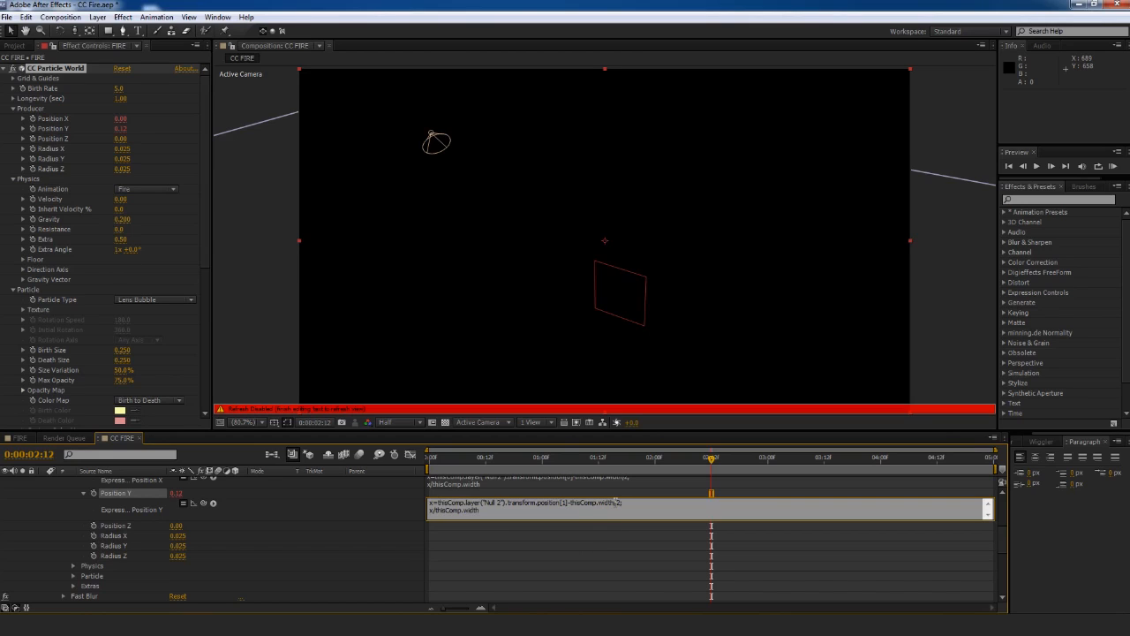
Replace width with height in the first line of the Position Y expression, so it subtracts thisComp.height/2
type("/")
key("BackSpace")
key("BackSpace")
key("BackSpace")
key("BackSpace")
key("BackSpace")
type("height")
left_click(398, 505)
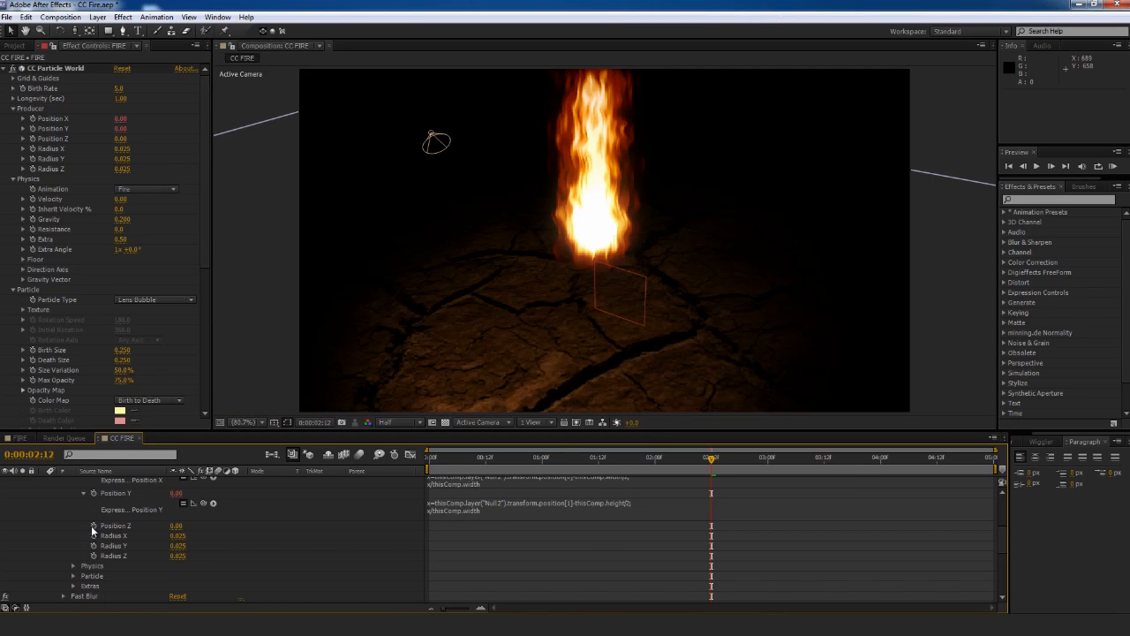
Add an expression to Position Z and paste the copied two-line Position X expression into it
left_click(94, 526, "alt")
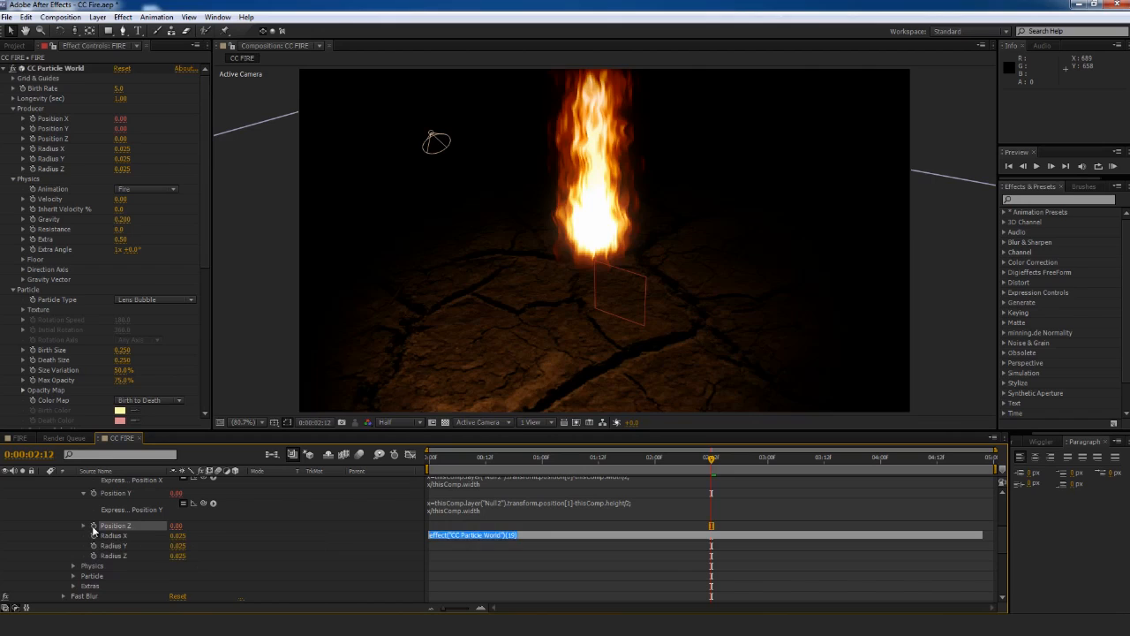
key("ctrl+v")
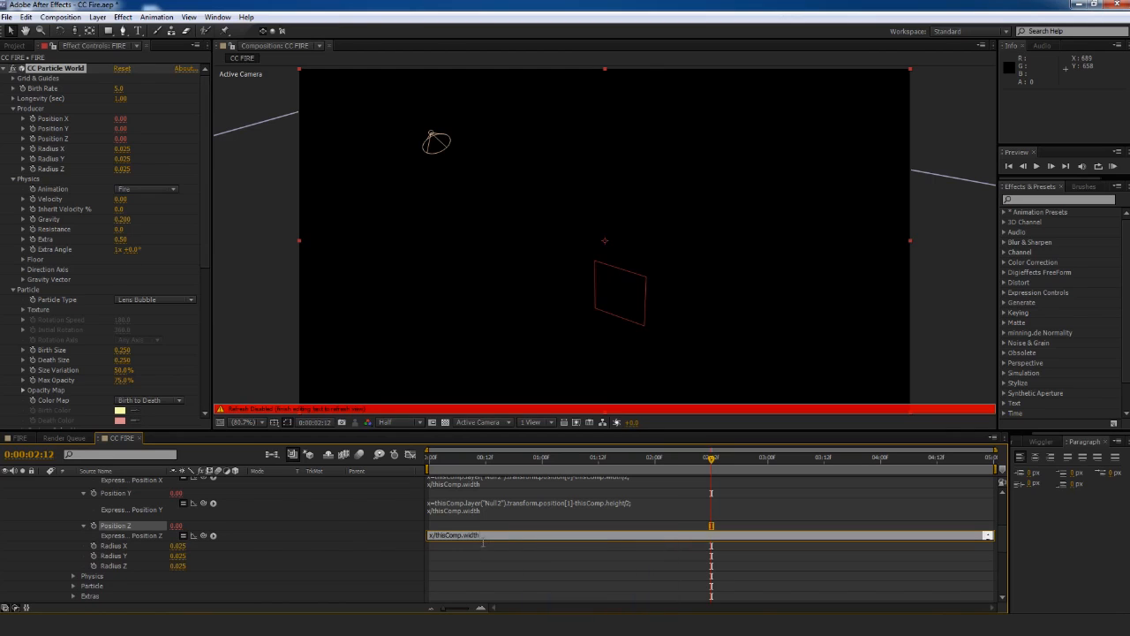
left_click_drag(486, 540, 492, 558)
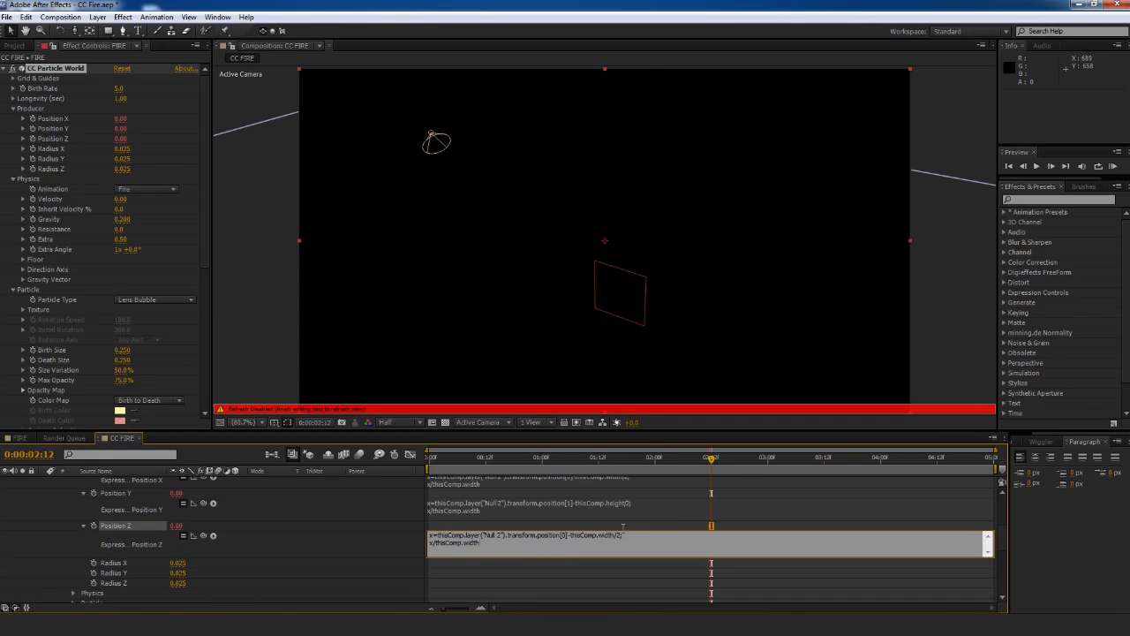
Shorten the Position Z expression's first line to x=thisComp.layer("Null 2").transform.position[2]; without the half-width subtraction
key("BackSpace")
key("BackSpace")
key("BackSpace")
key("BackSpace")
key("BackSpace")
key("BackSpace")
key("BackSpace")
key("BackSpace")
key("BackSpace")
key("BackSpace")
key("BackSpace")
key("BackSpace")
left_click(398, 547)
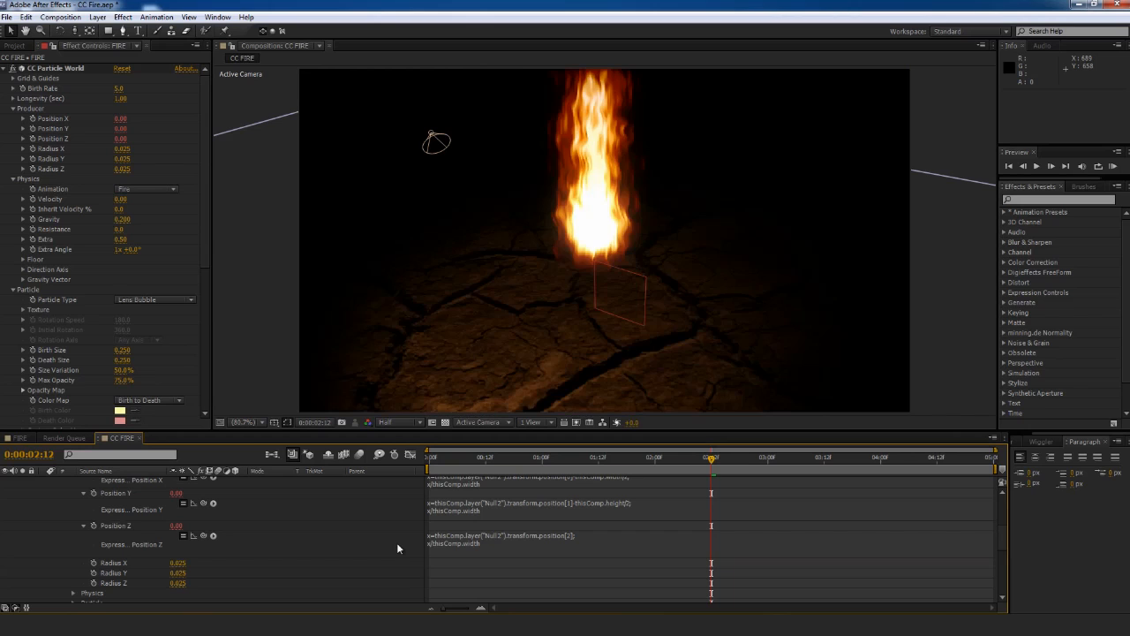
Try moving the fire with Null 2 along its axes to about 181.5, 996, 186.9, and scrub the camera animation
scroll(206, 515, "up", 4)
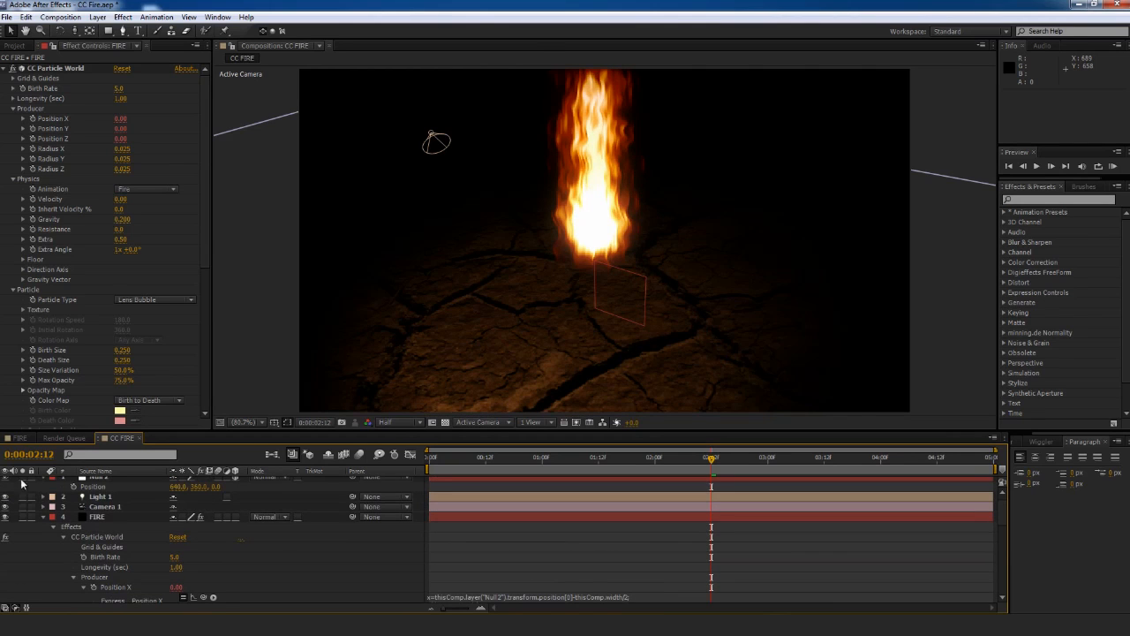
left_click(43, 517)
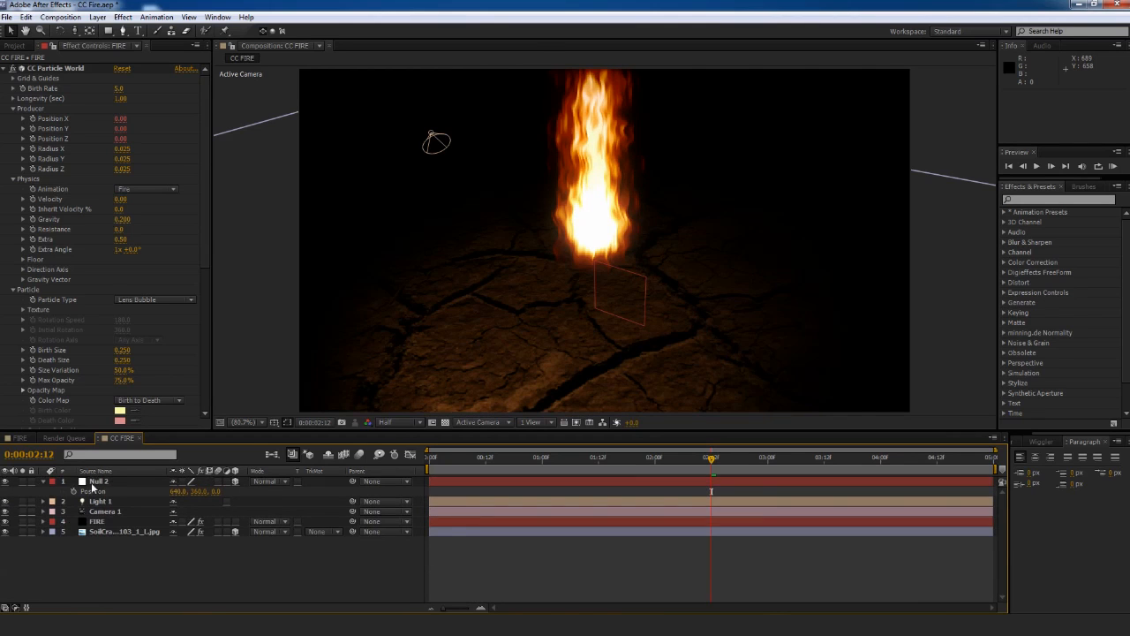
left_click(99, 483)
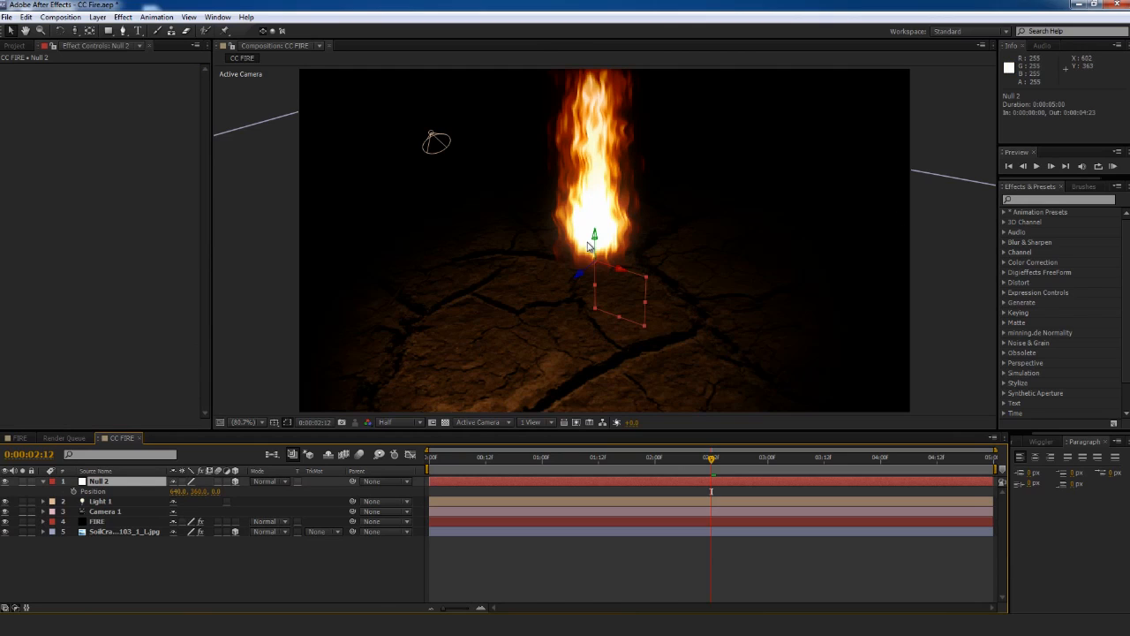
left_click_drag(598, 240, 601, 338)
left_click_drag(583, 380, 643, 312)
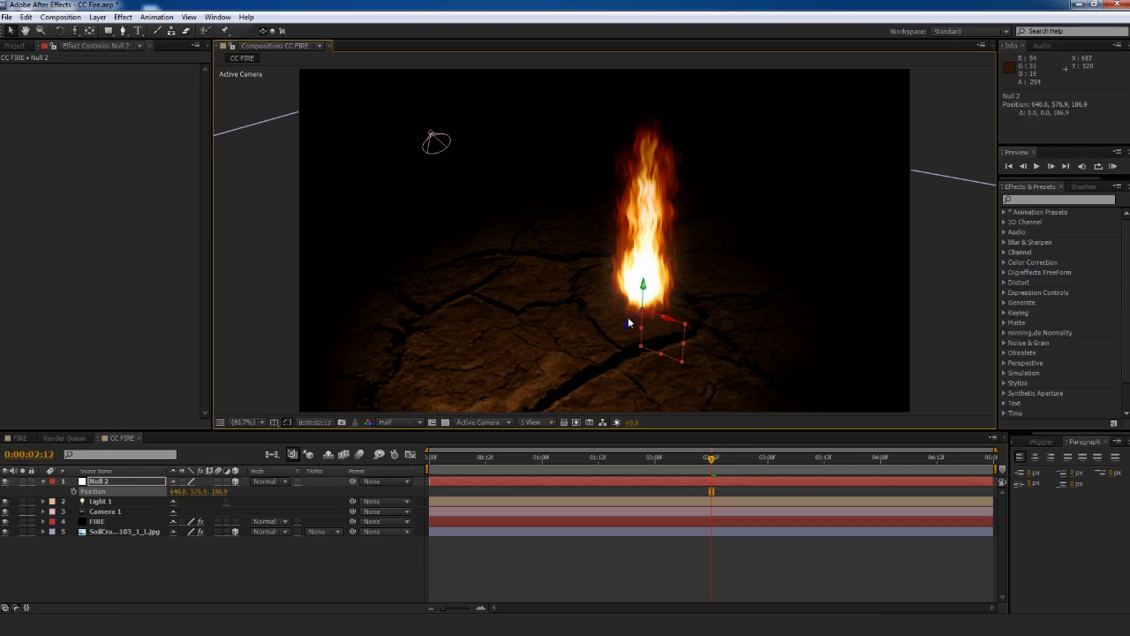
left_click_drag(631, 327, 630, 404)
key("comma")
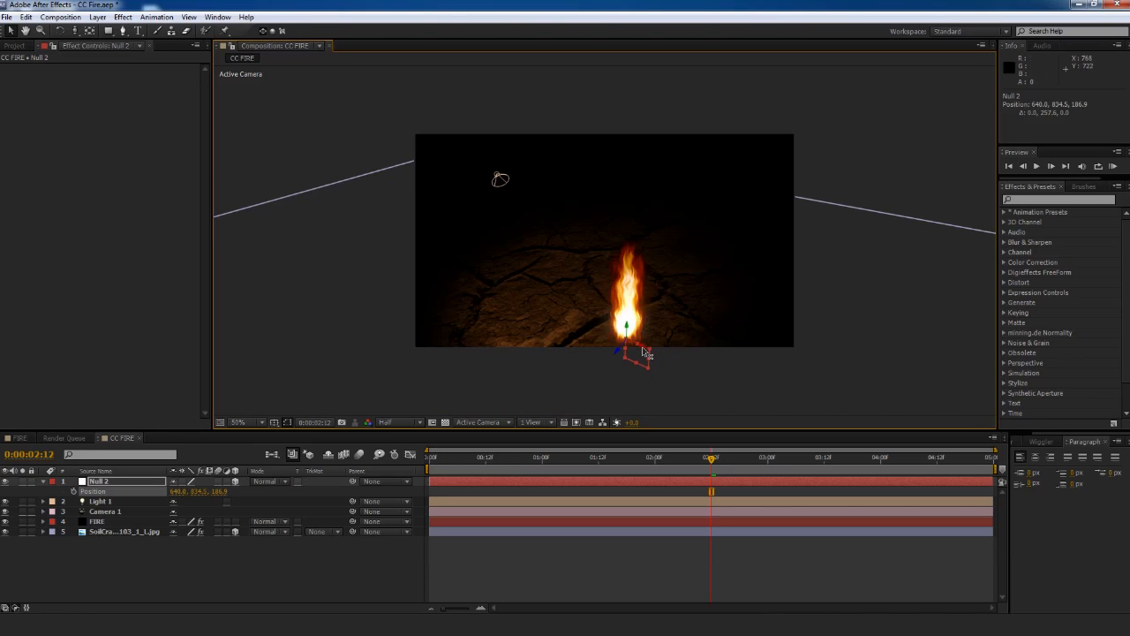
left_click_drag(648, 353, 536, 336)
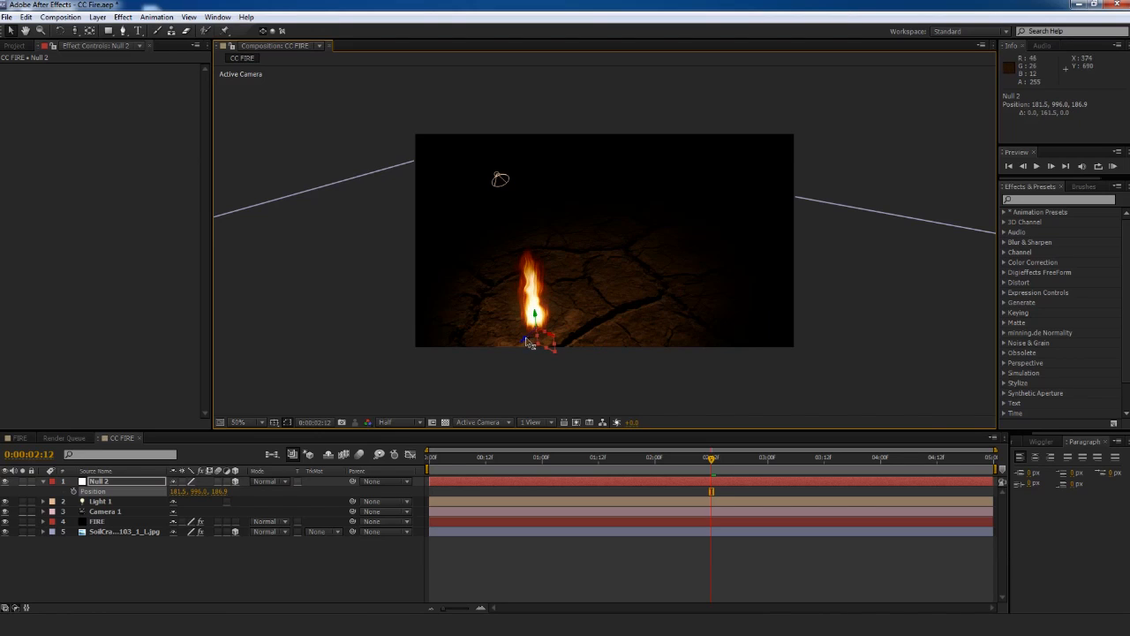
left_click_drag(711, 459, 514, 459)
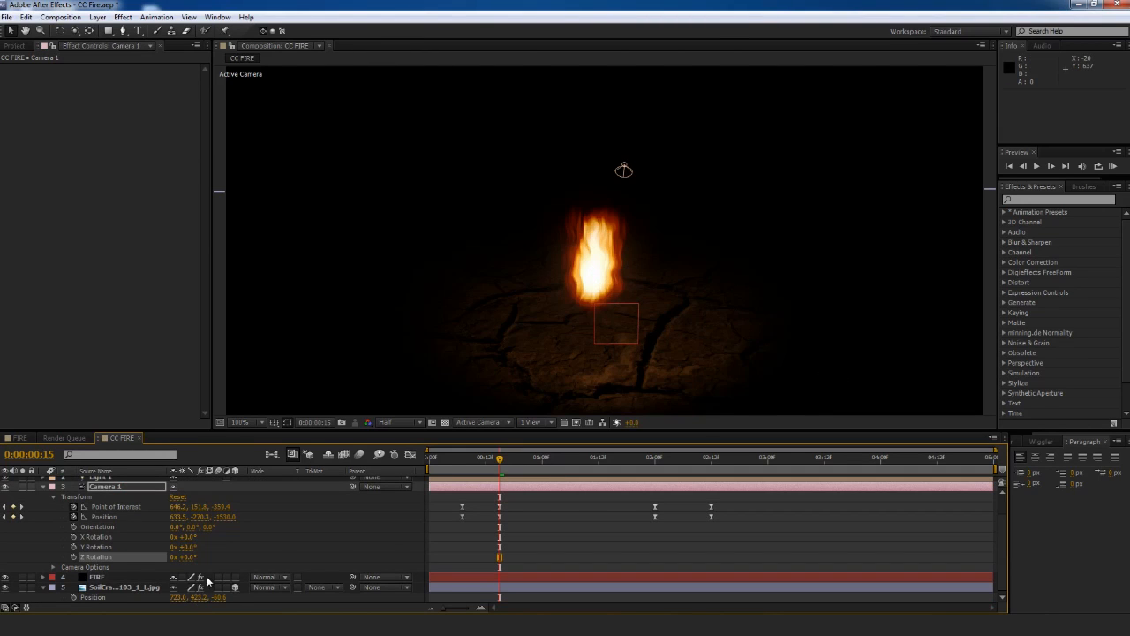
Match Null 2's Position Y to the soil layer's 423.2 and slide the null along X to about 736.5 at 0:00:02:13
left_click(198, 598)
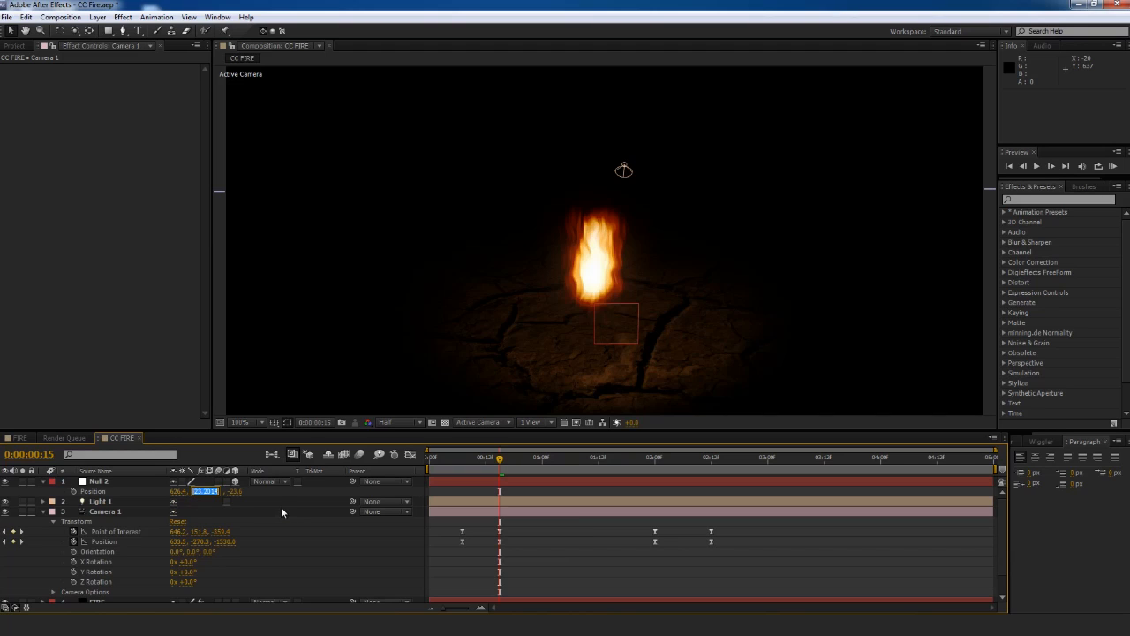
key("Right")
key("Return")
left_click_drag(502, 465, 716, 471)
left_click(603, 320)
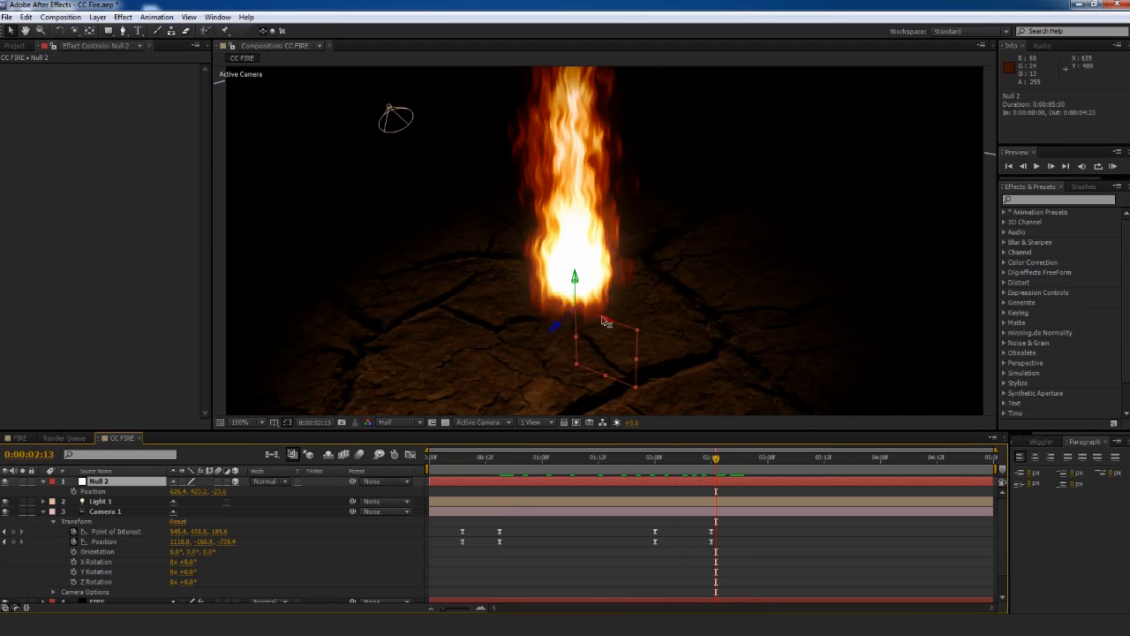
left_click_drag(607, 323, 643, 383)
Delete Camera 1's earliest Point of Interest and Position keyframes and scrub the animation to 0:00:02:16
left_click_drag(482, 521, 436, 566)
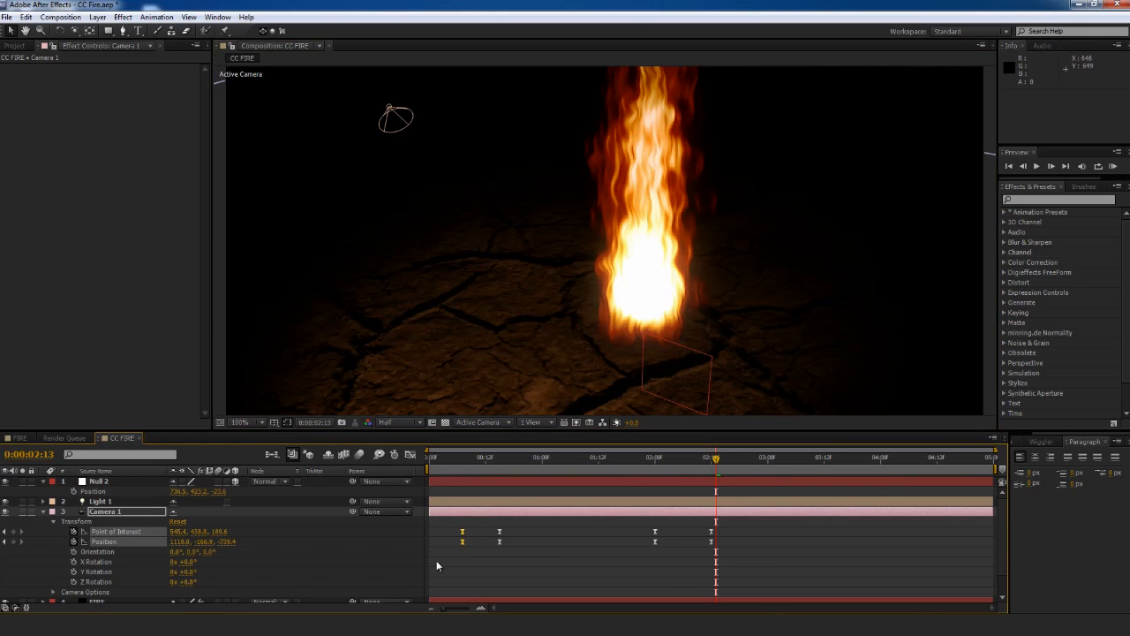
key("Delete")
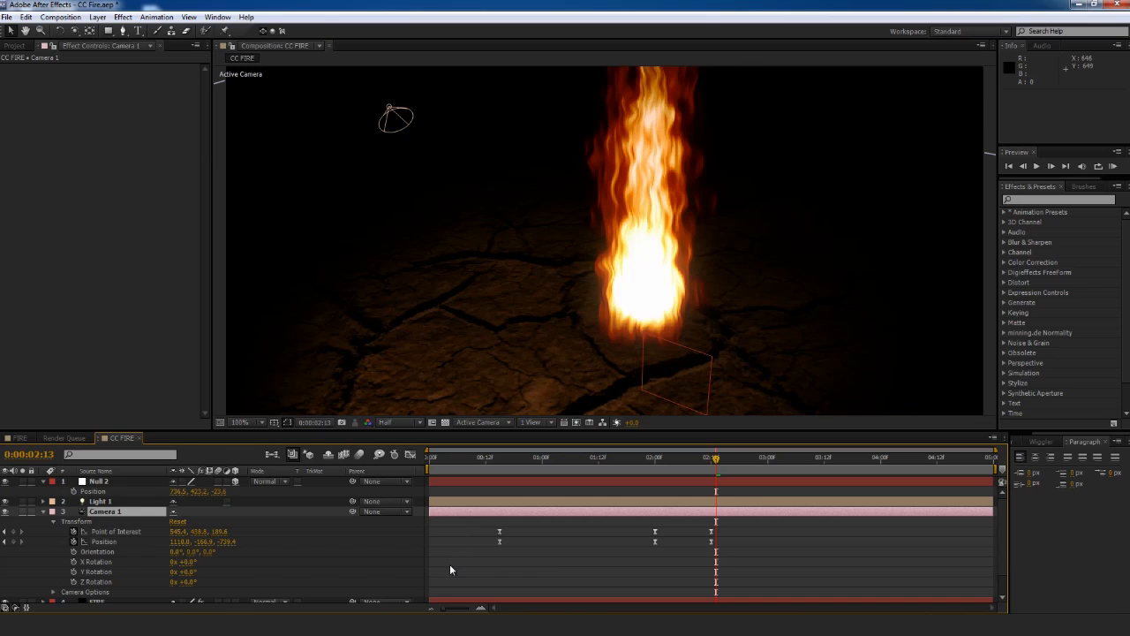
left_click_drag(716, 458, 660, 460)
left_click(731, 457)
Fit the composition to the viewer and play a RAM preview of the fire
left_click(239, 422)
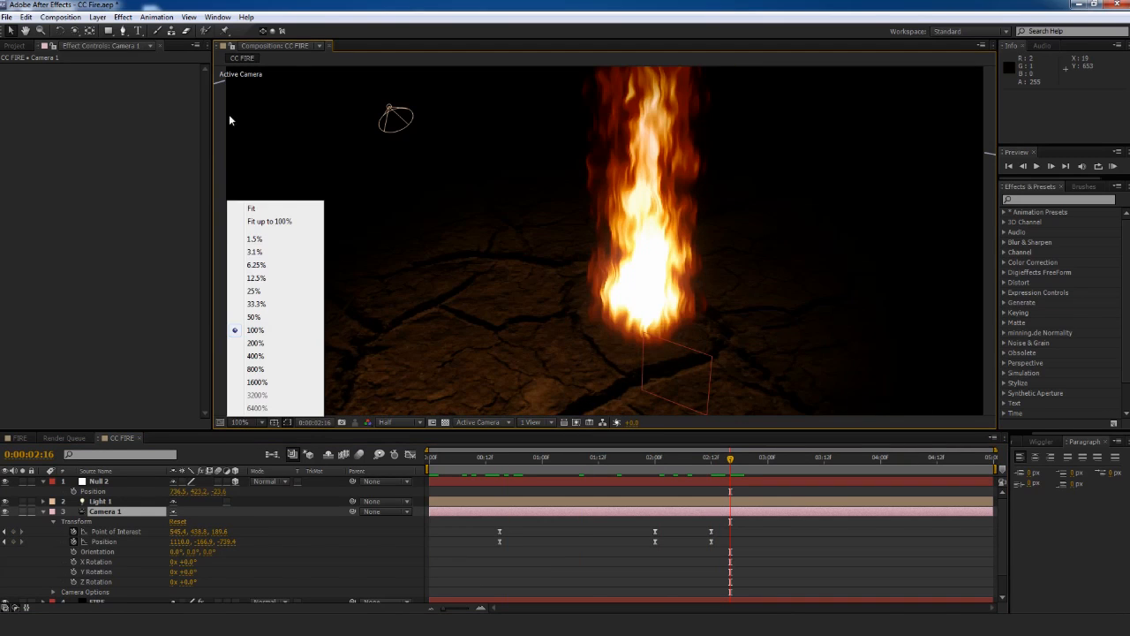
left_click(259, 209)
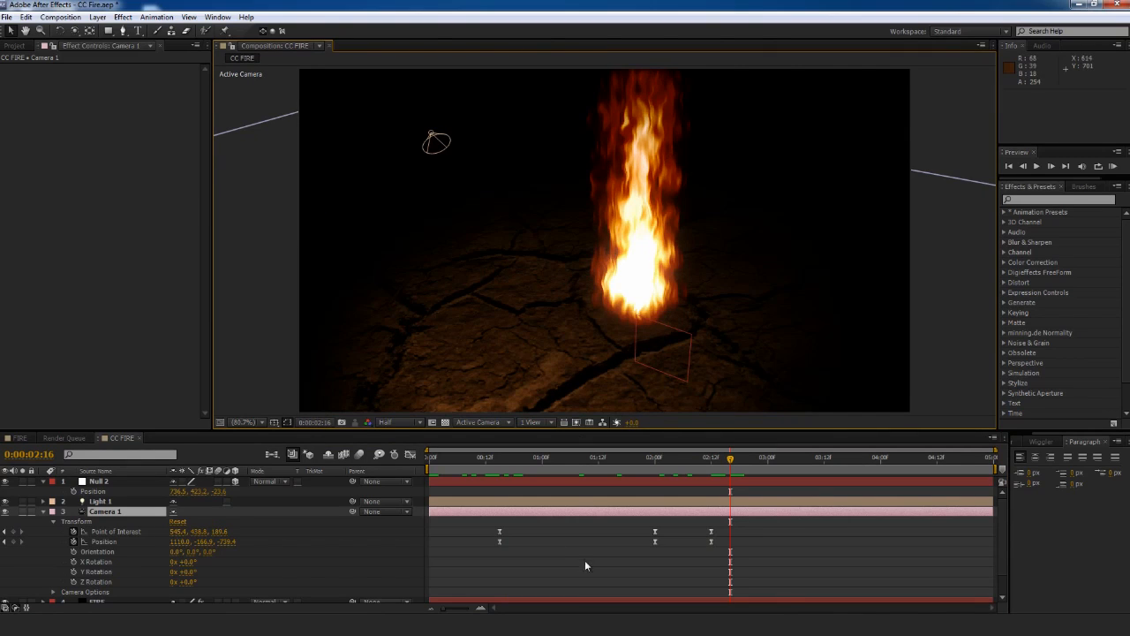
left_click(1112, 166)
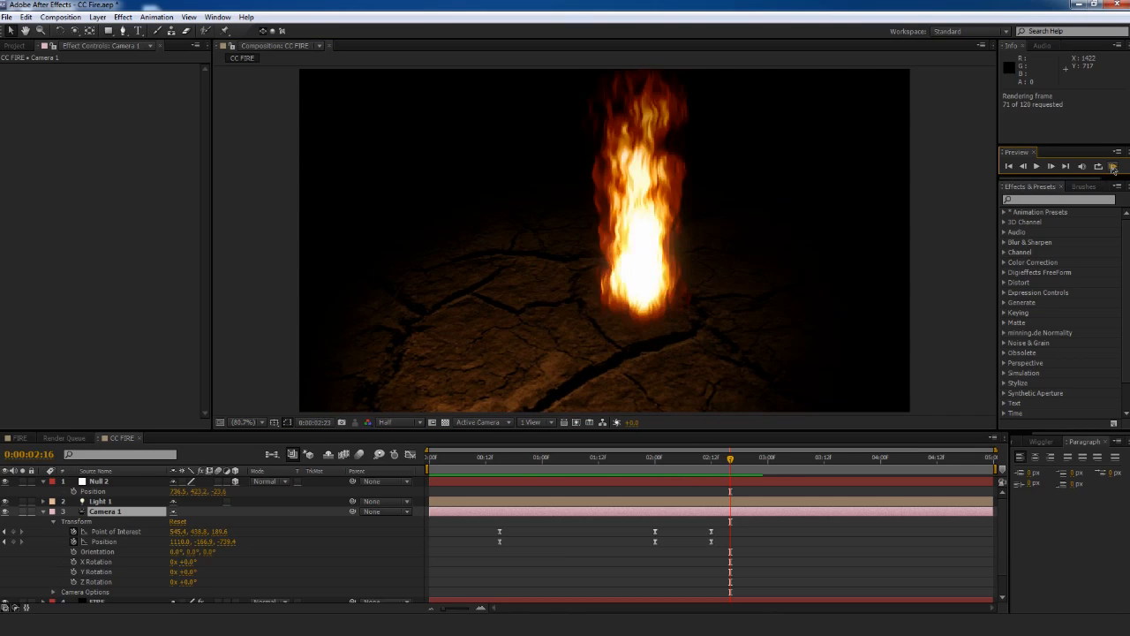
left_click(1113, 167)
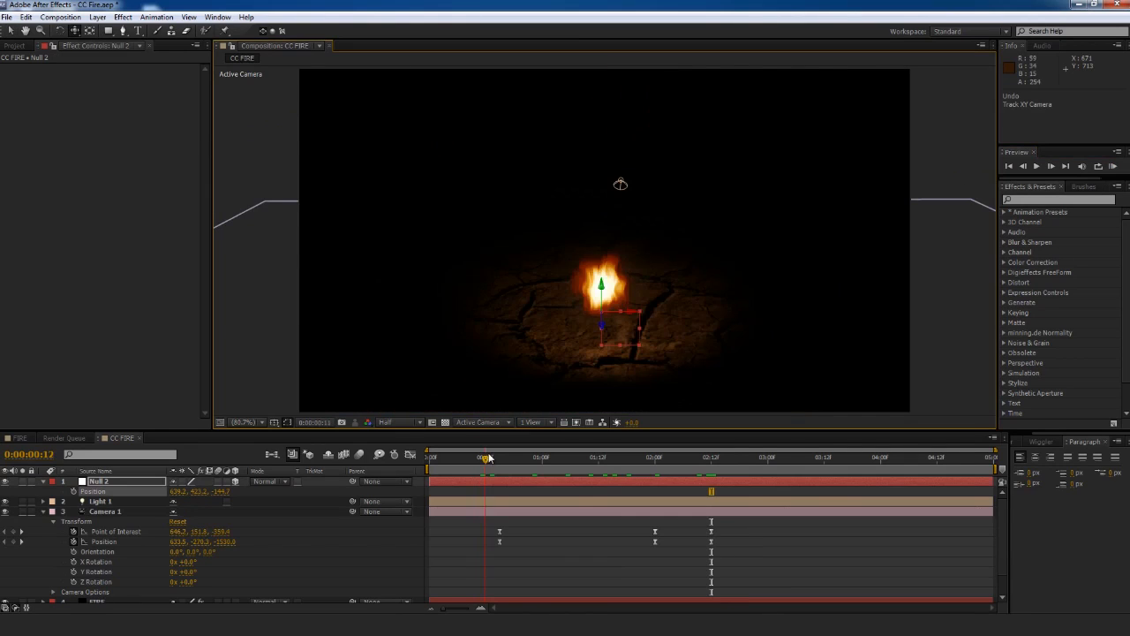
Move Camera 1's last Point of Interest and Position keyframes to 0:00:03:00, and collapse the Null 2 and Camera 1 properties
left_click_drag(489, 458, 730, 446)
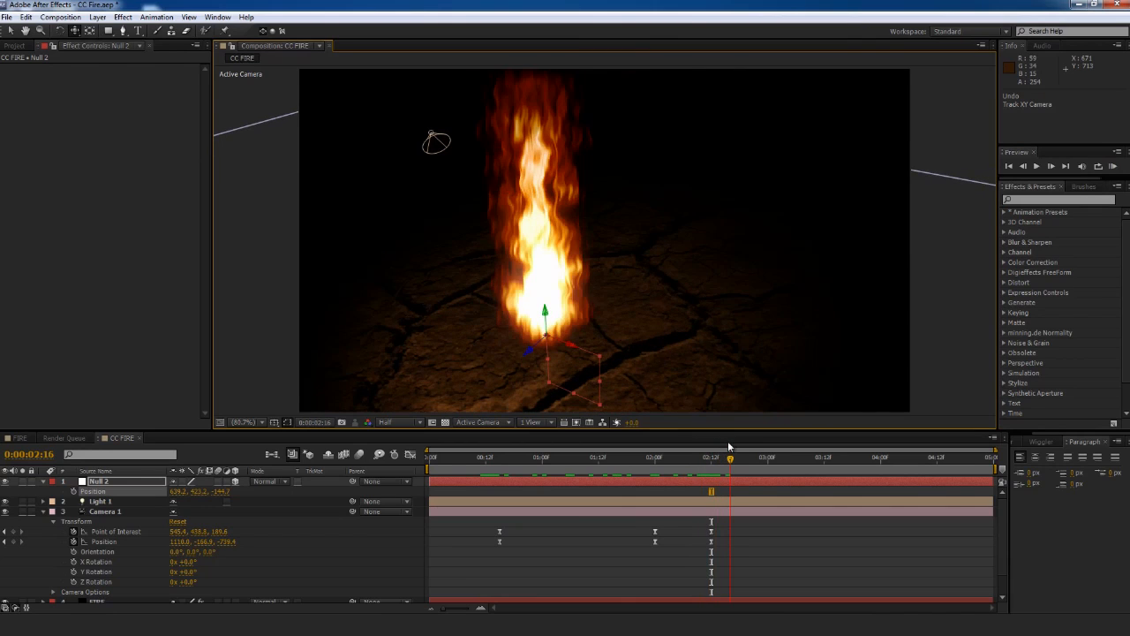
left_click(711, 530)
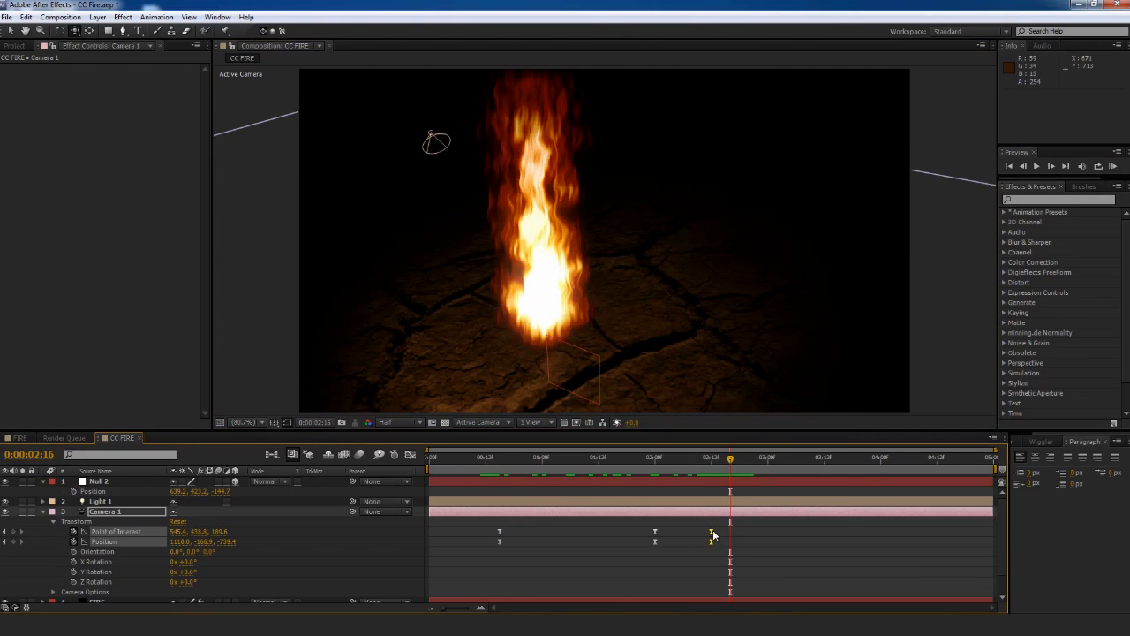
left_click_drag(710, 533, 730, 537)
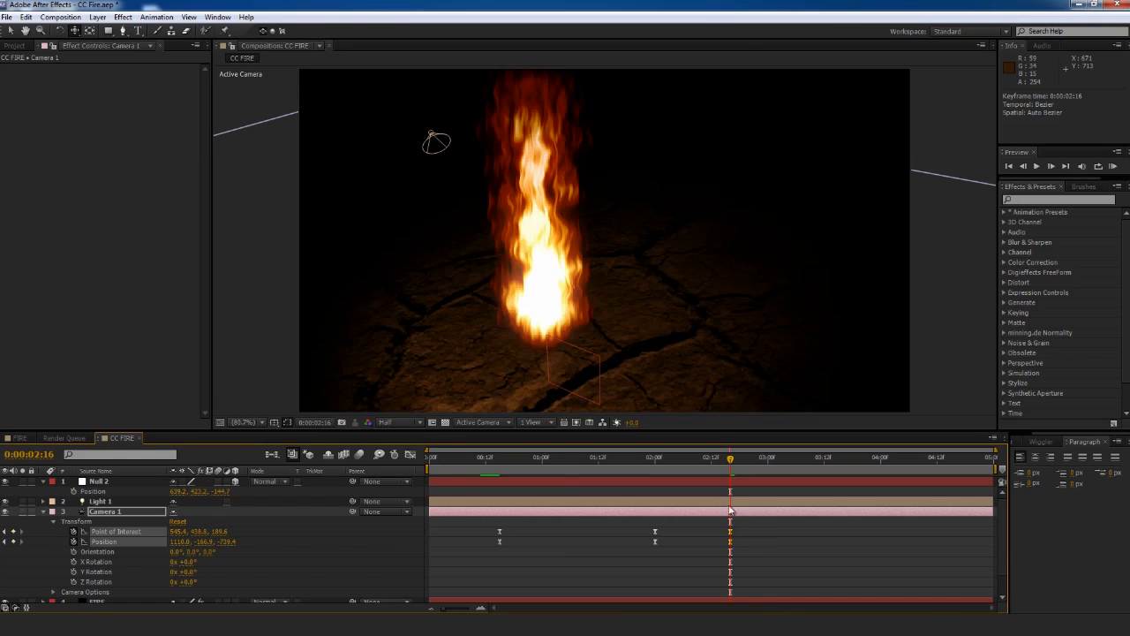
left_click_drag(731, 460, 767, 460)
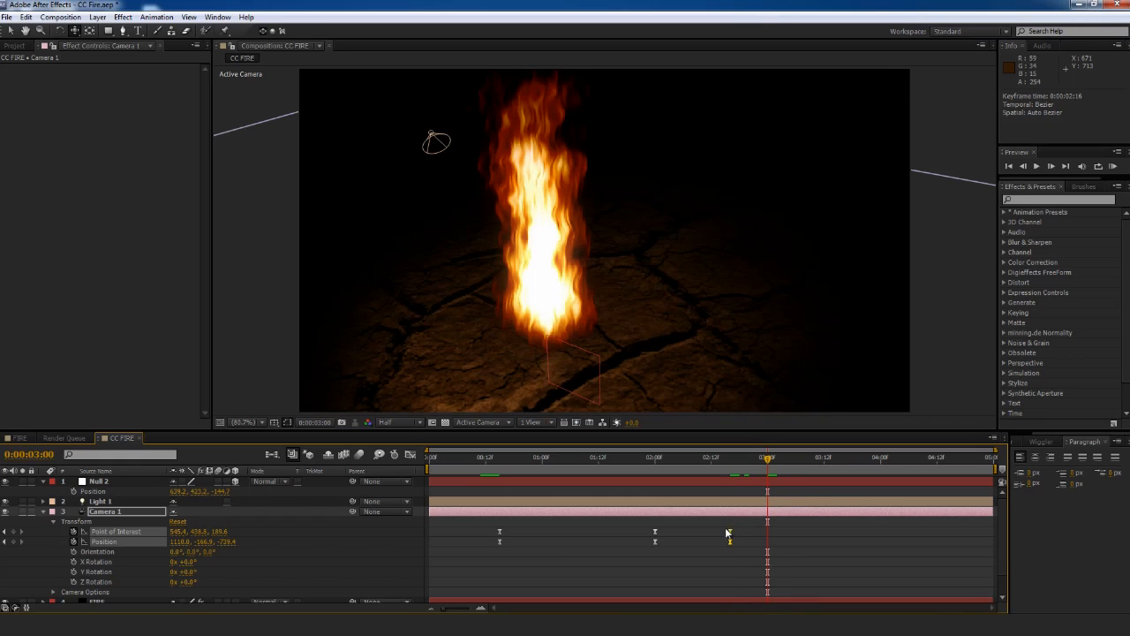
left_click_drag(731, 535, 767, 535)
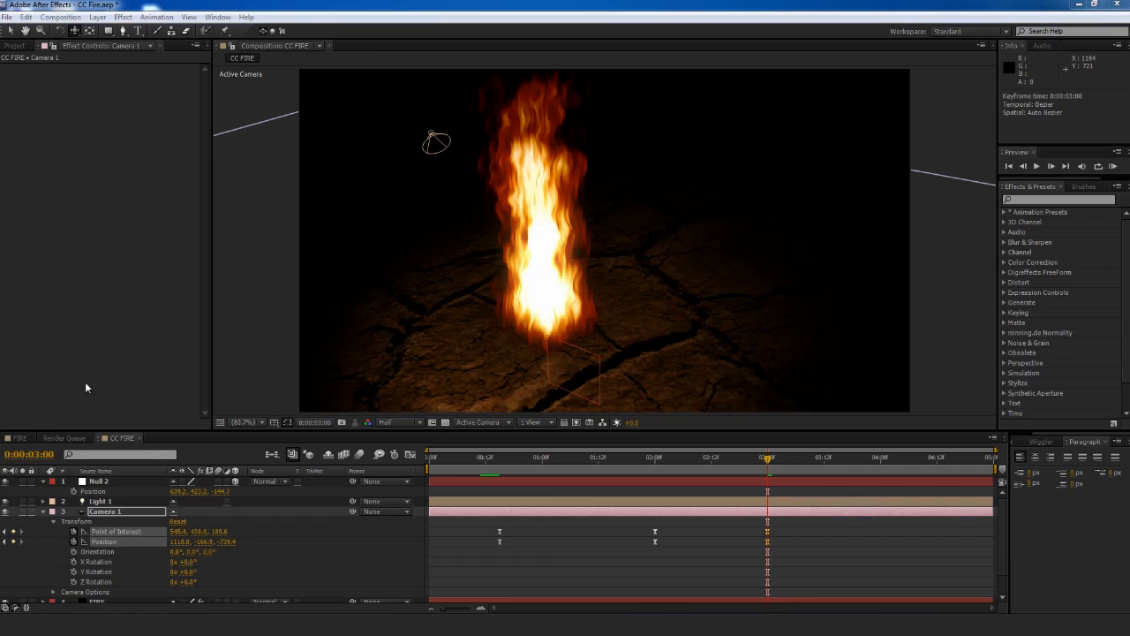
left_click(43, 481)
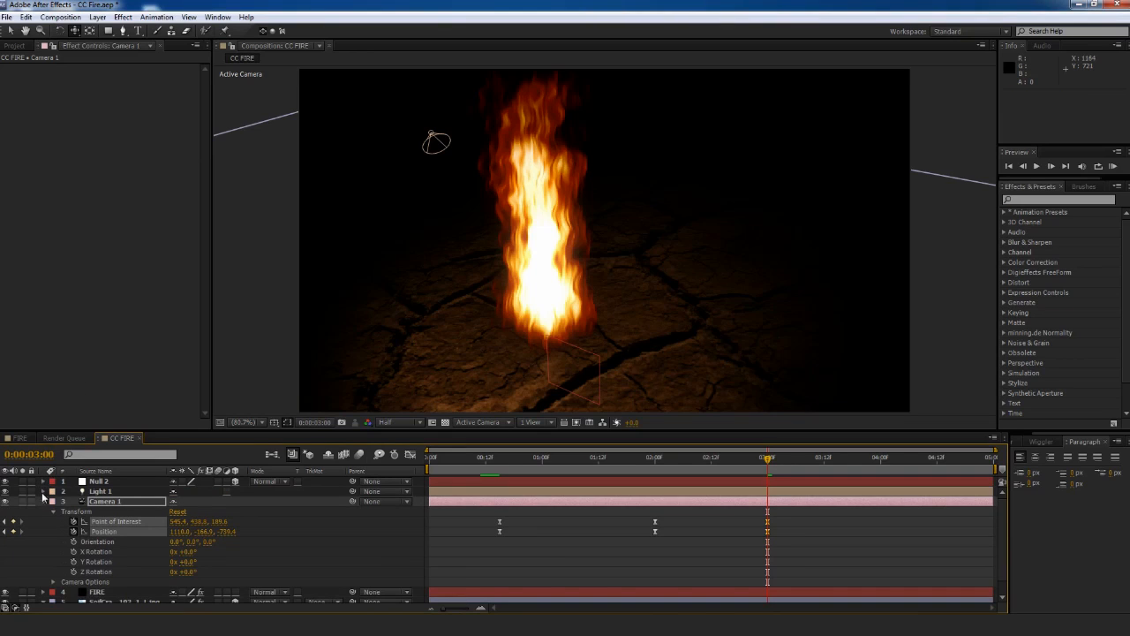
left_click(43, 502)
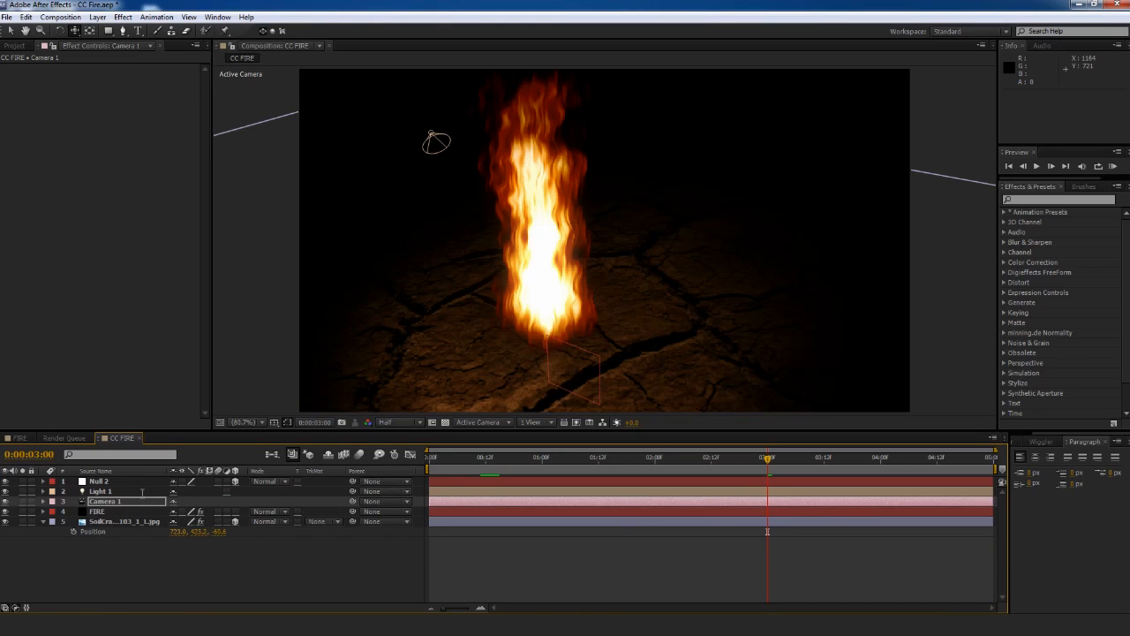
Create a black 1280 x 720 px solid layer named RAMP
left_click(98, 18)
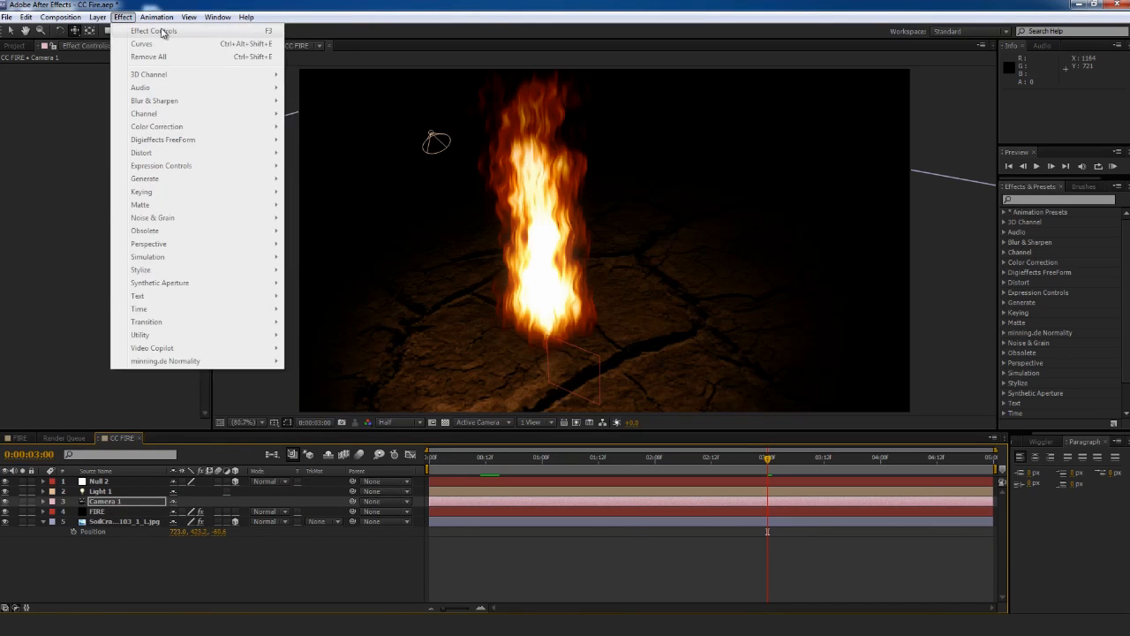
mouse_move(159, 31)
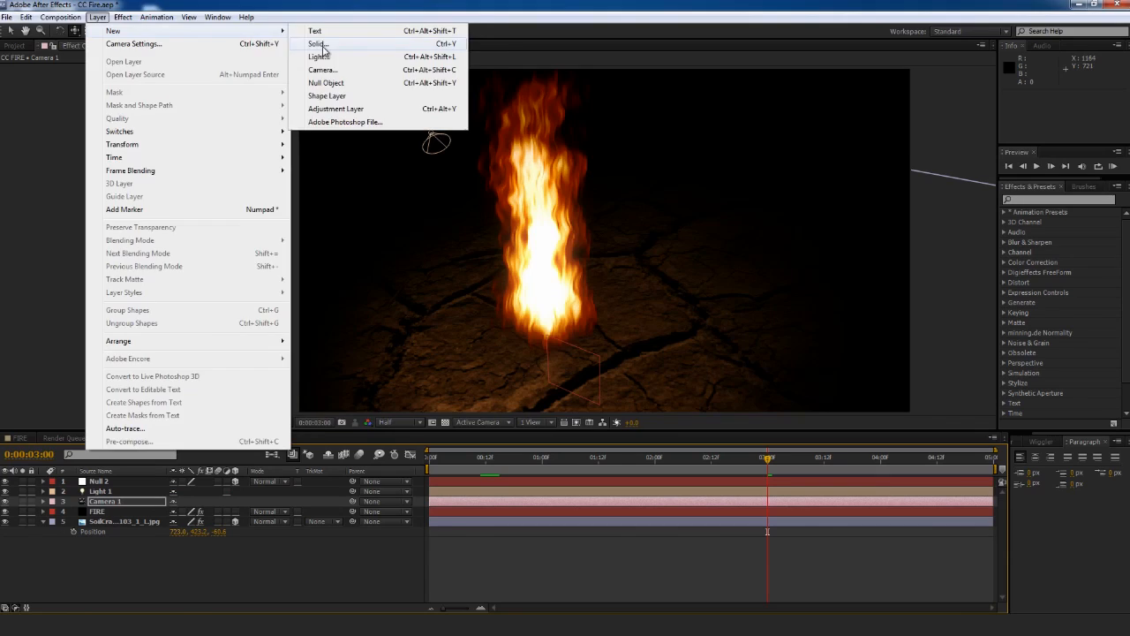
left_click(318, 44)
type("RAMP")
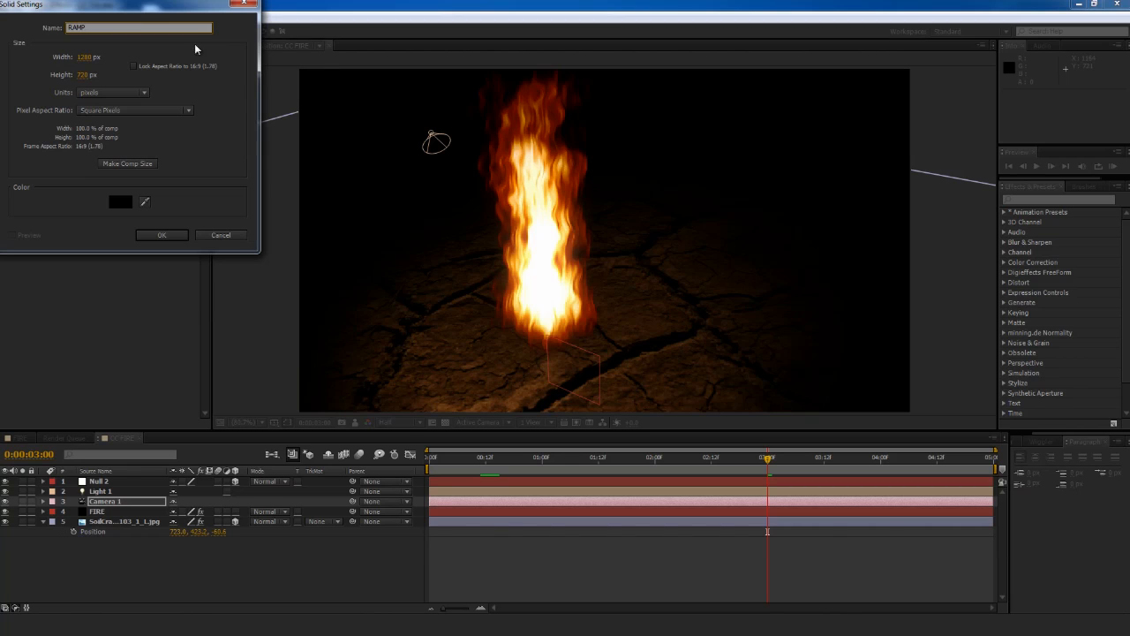
left_click(159, 235)
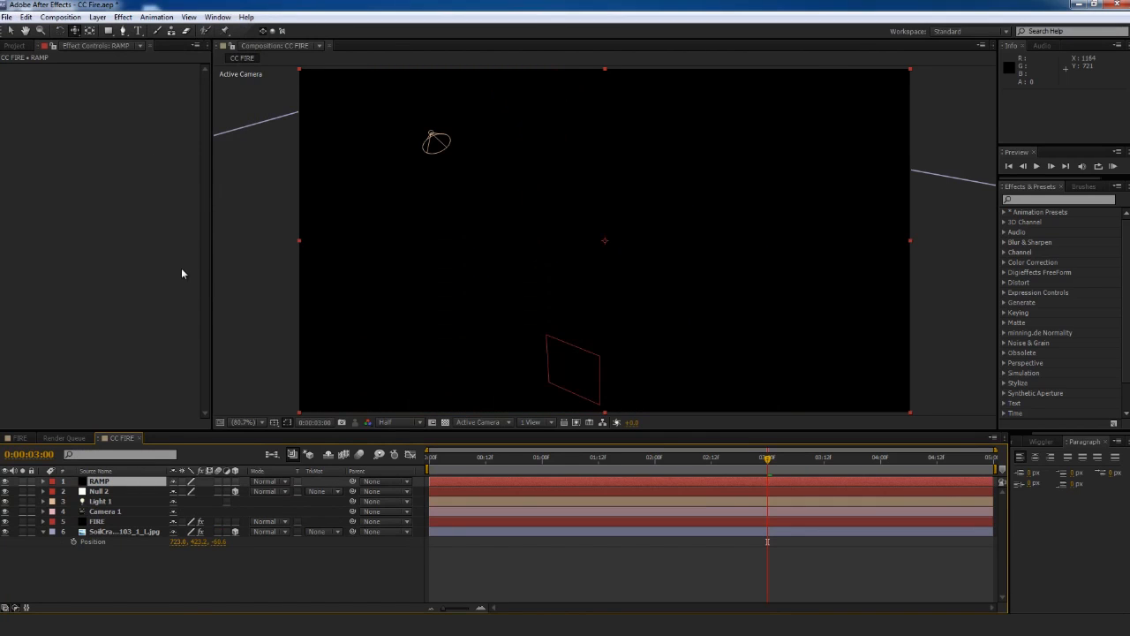
Apply the Ramp effect to the RAMP solid
left_click(128, 19)
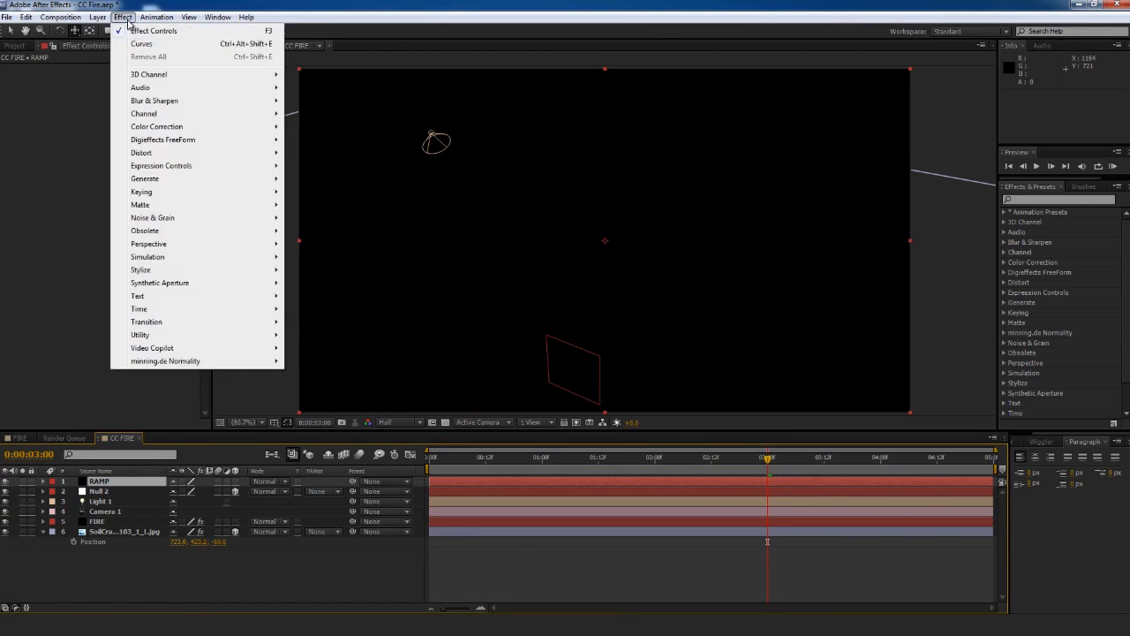
mouse_move(277, 180)
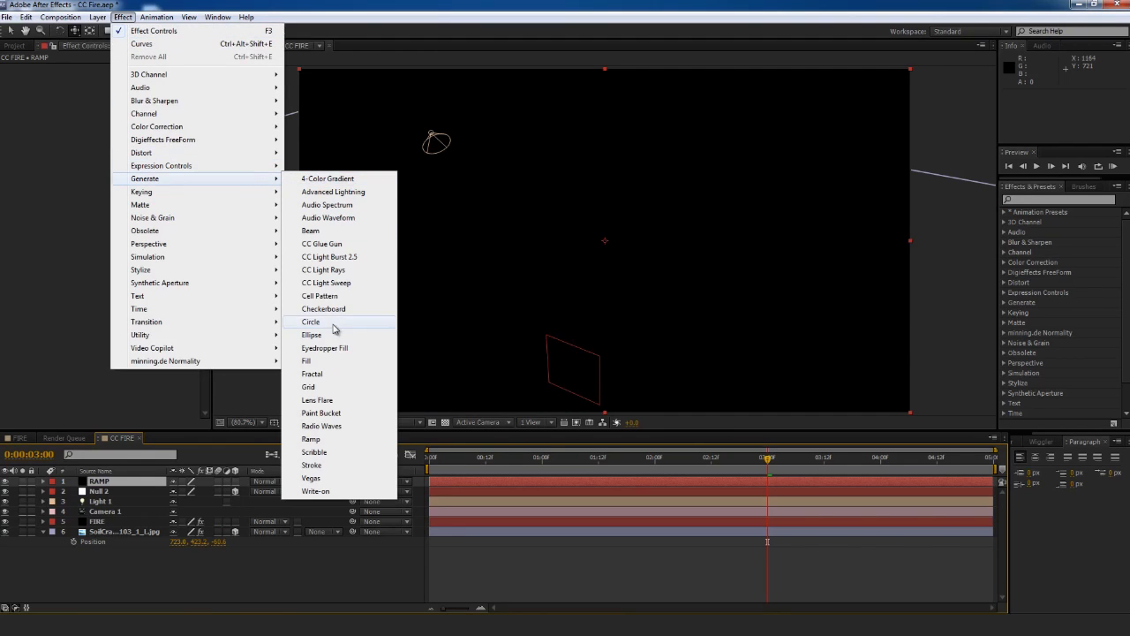
left_click(346, 441)
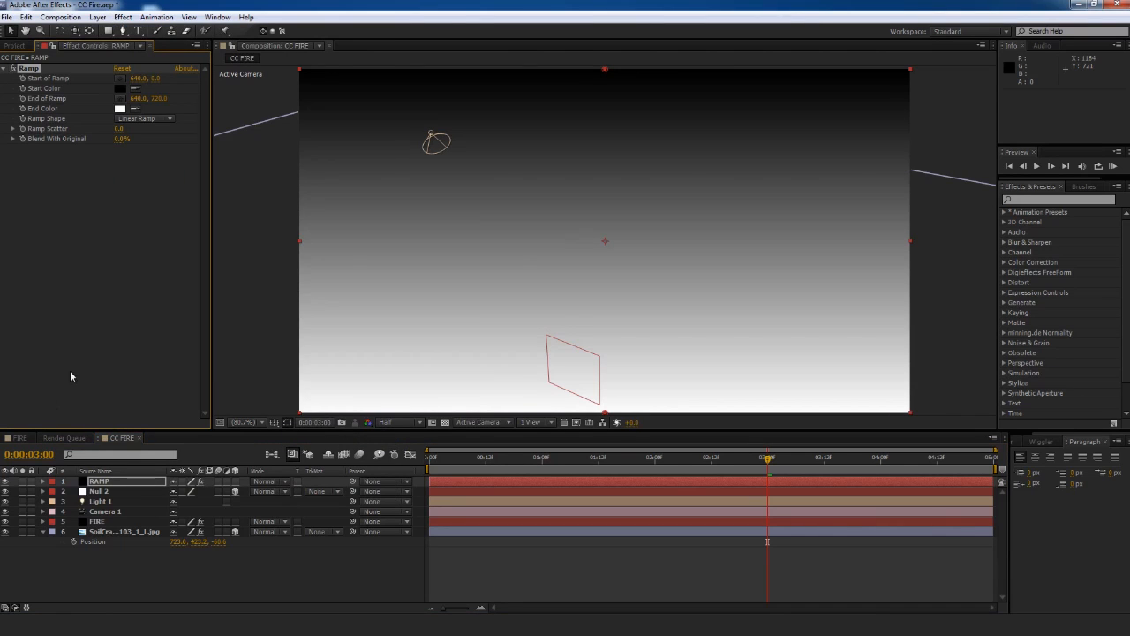
Place the RAMP layer directly above FIRE and set FIRE's track matte to Luma Matte "RAMP"
left_click_drag(95, 481, 109, 519)
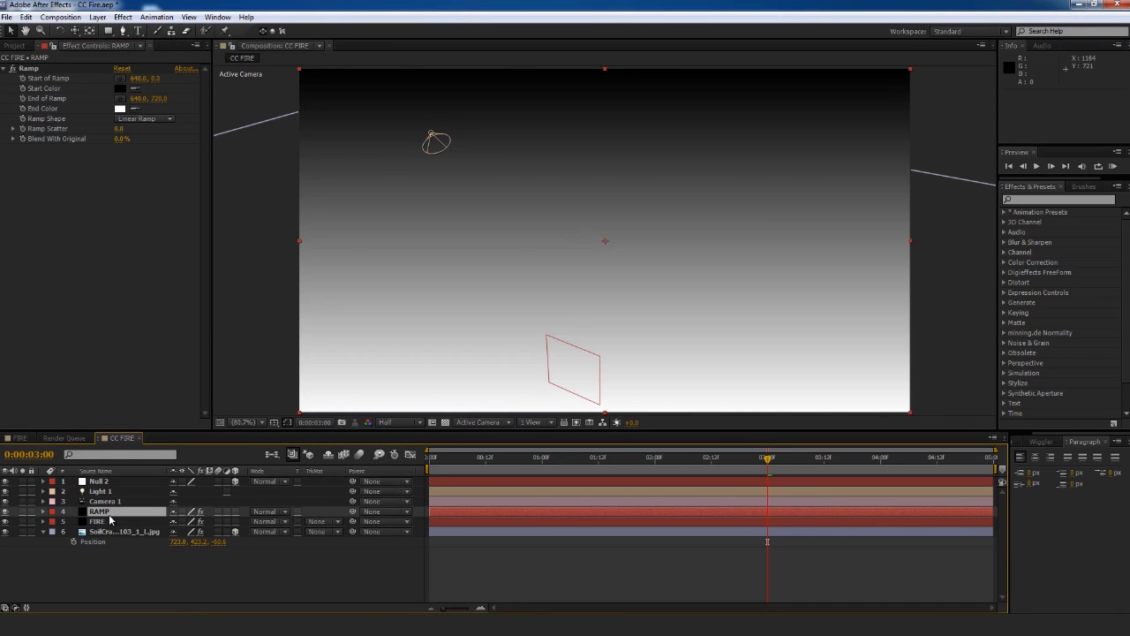
left_click(106, 521)
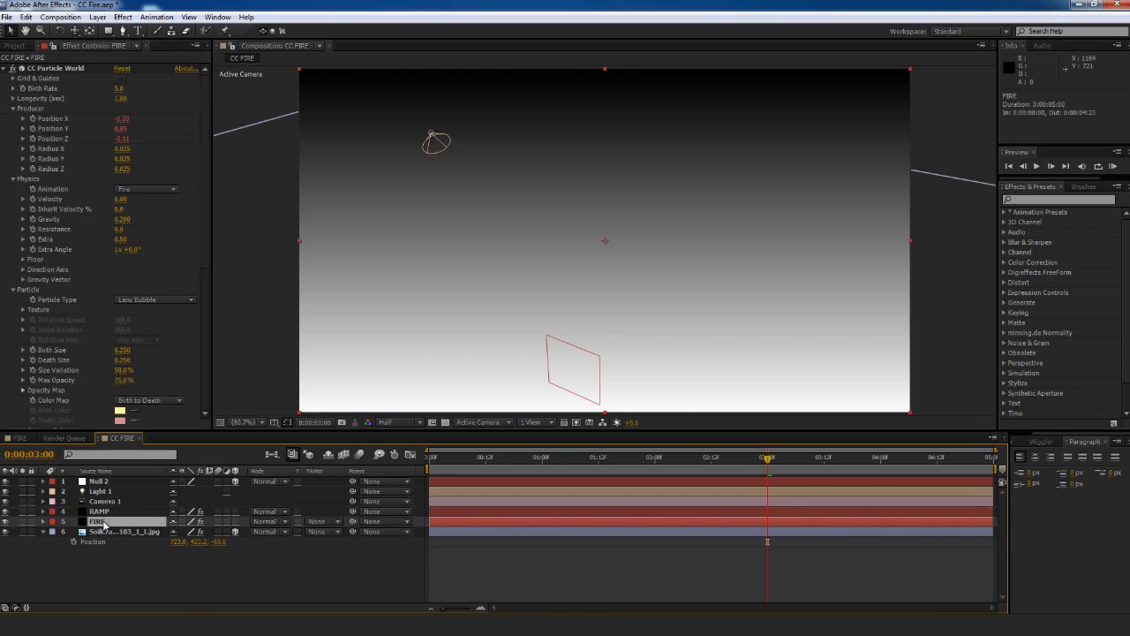
left_click(338, 522)
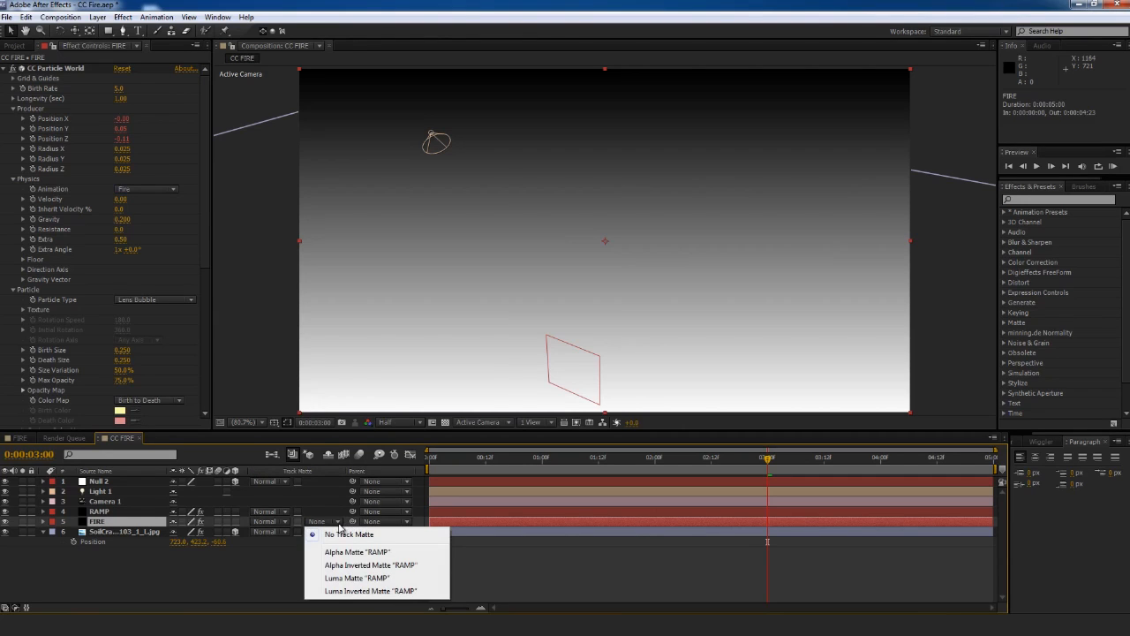
left_click(361, 579)
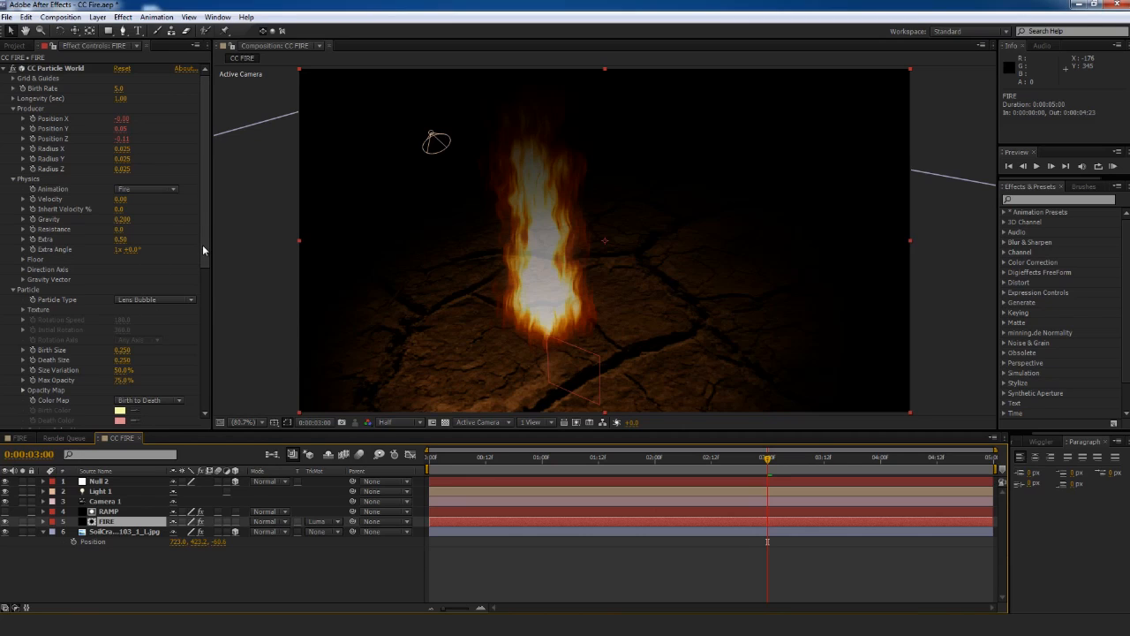
Set the fire's CC Particle World Birth Size to 0.490, Death Size to 0.000 and Gravity to 0.360
left_click_drag(202, 244, 193, 325)
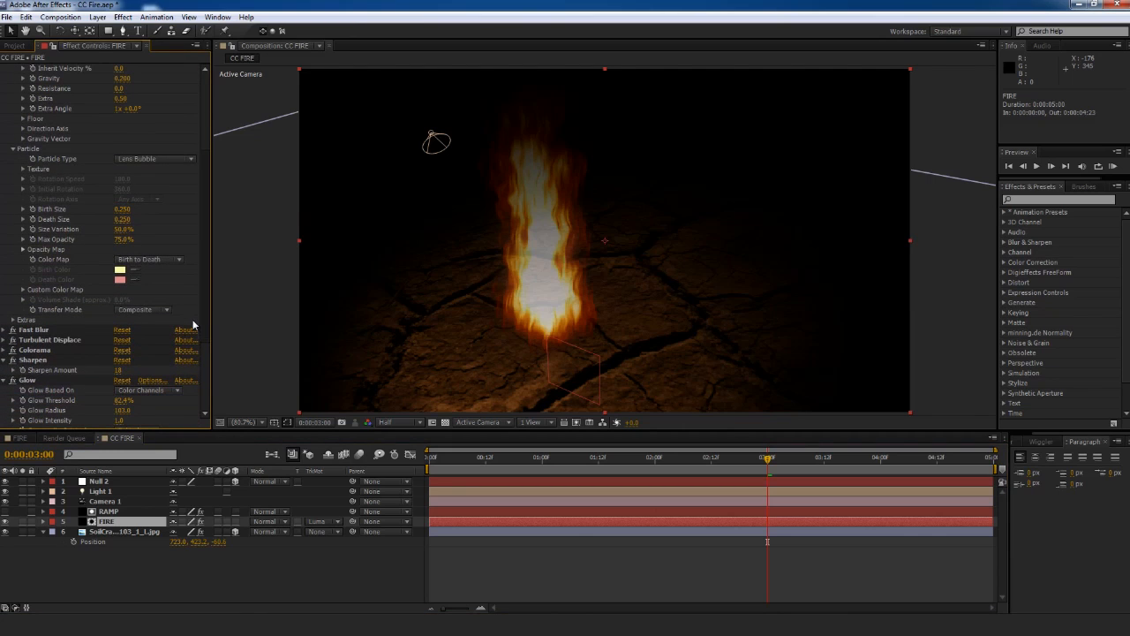
left_click_drag(207, 301, 210, 228)
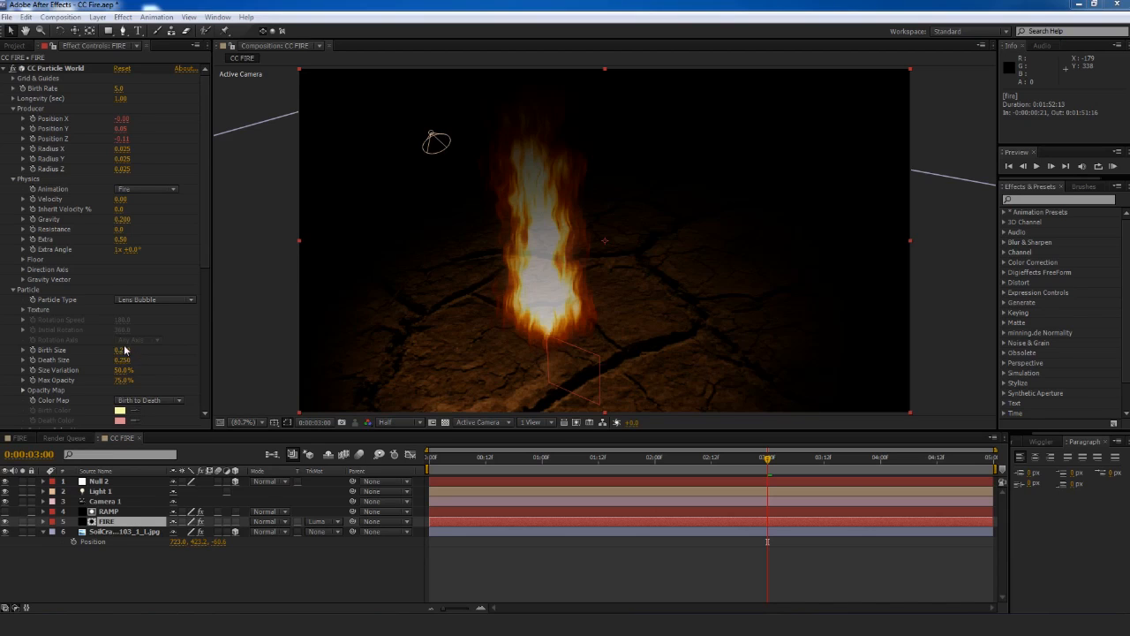
mouse_move(125, 350)
left_mouse_down()
mouse_move(137, 351)
mouse_move(118, 360)
left_mouse_up()
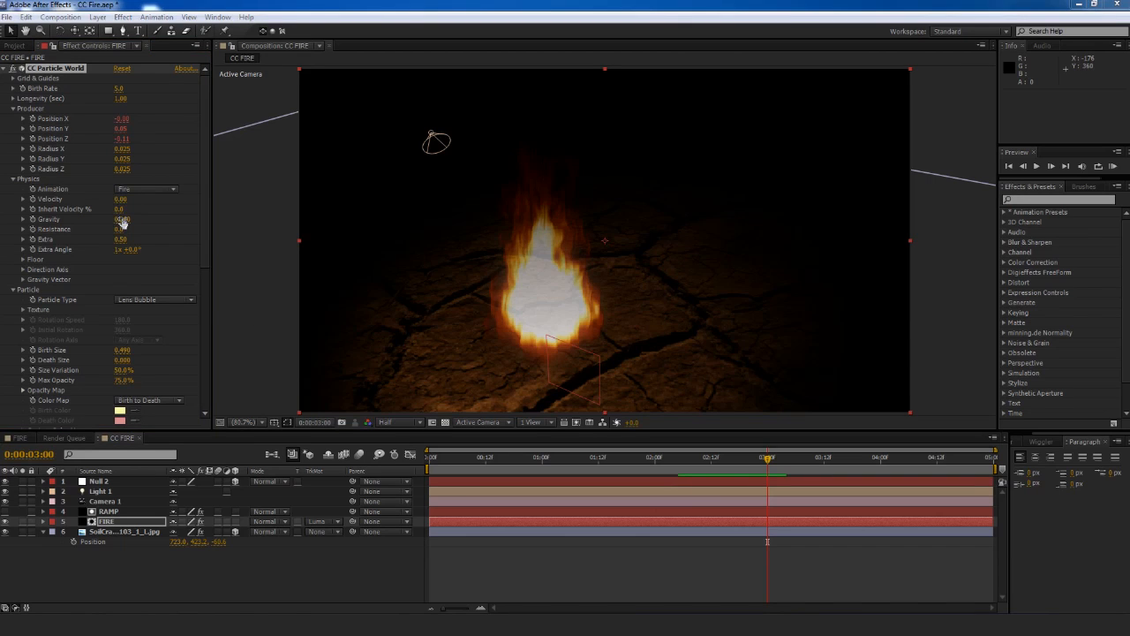
left_click_drag(123, 219, 131, 218)
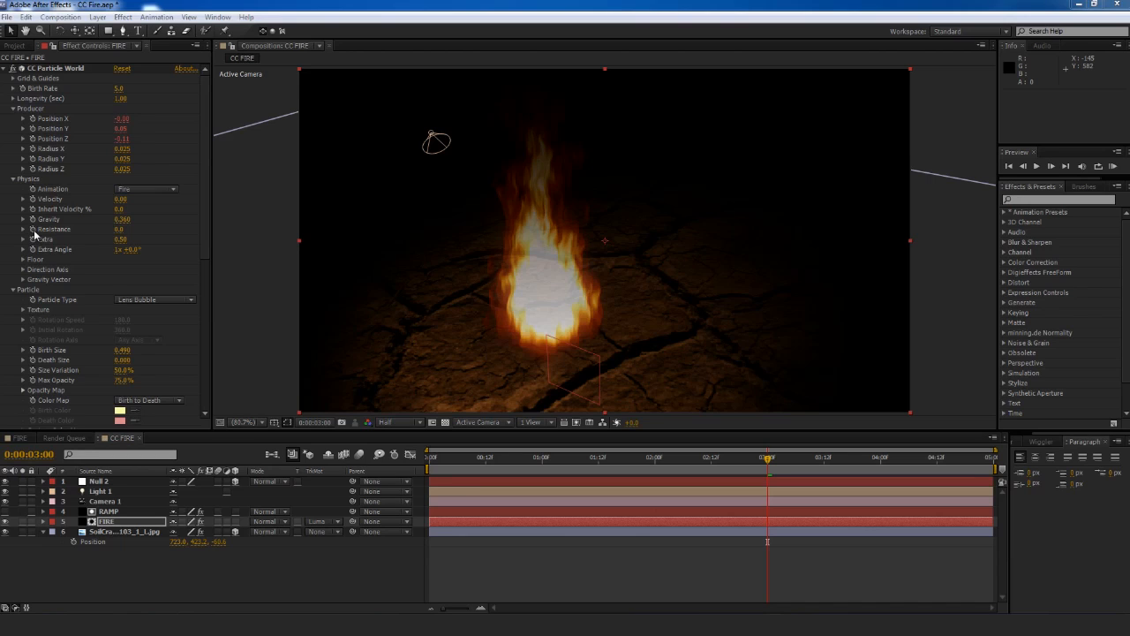
Add the expression wiggle(2,5) to the fire's CC Particle World Resistance and scrub the animation to 0:00:03:01
left_click(33, 230, "alt")
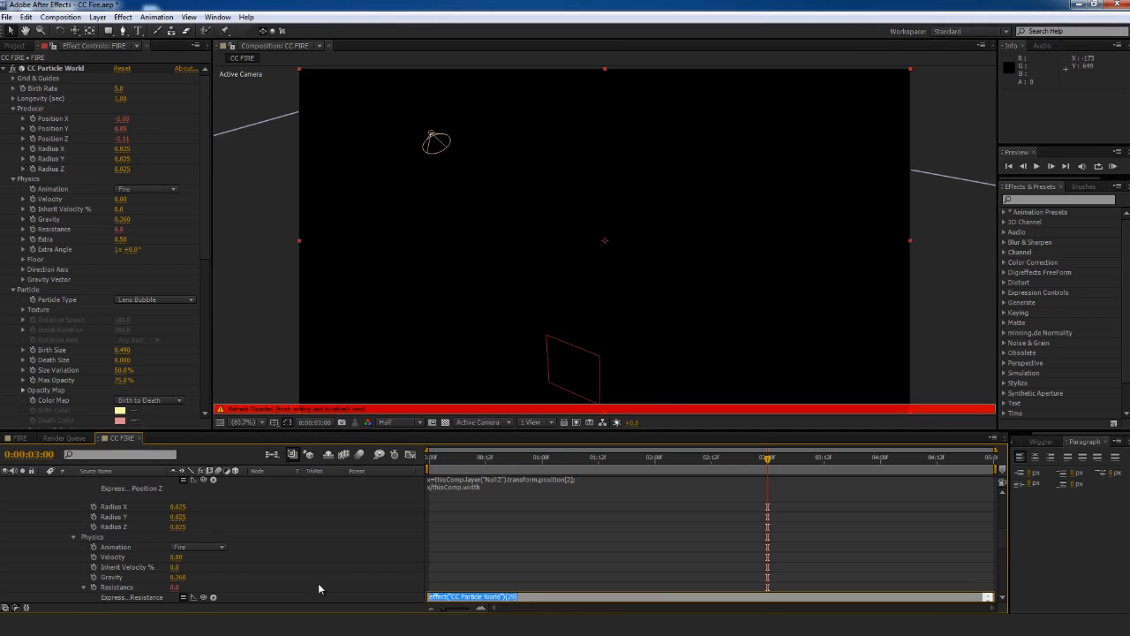
left_click(999, 538)
scroll(999, 539, "down", 3)
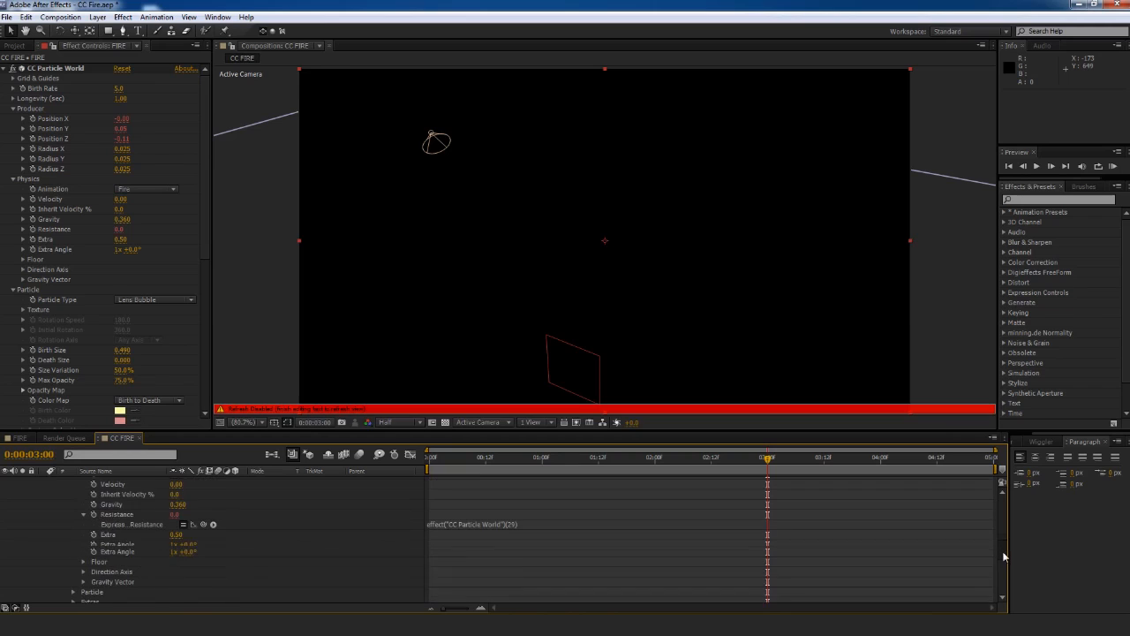
left_click(475, 523)
type("wiggle(2,")
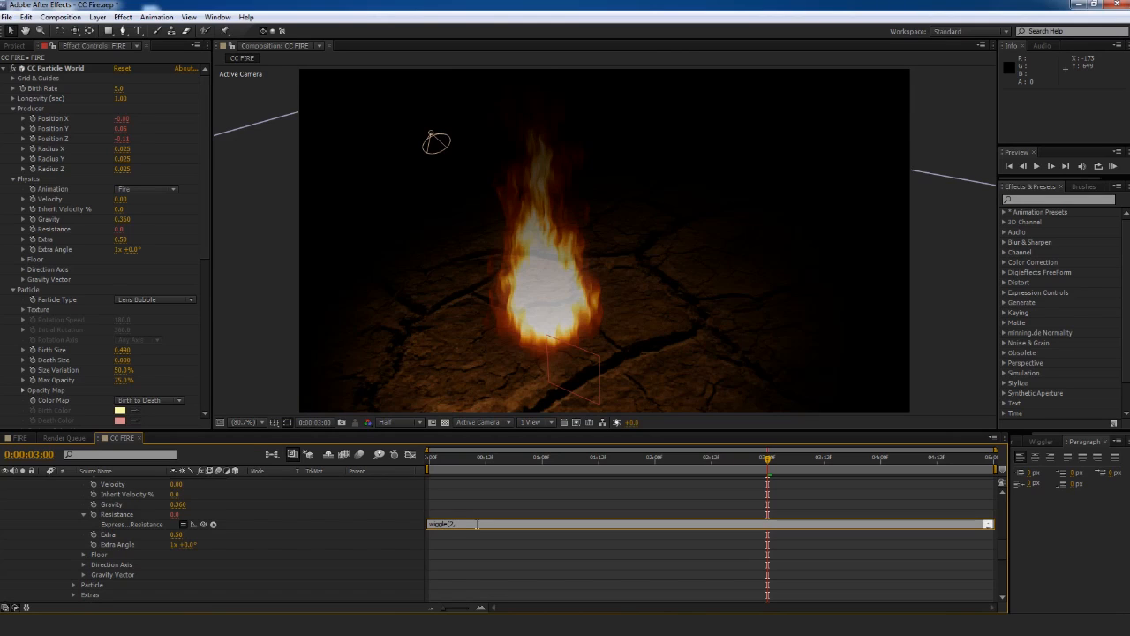
type("5")
left_click(399, 524)
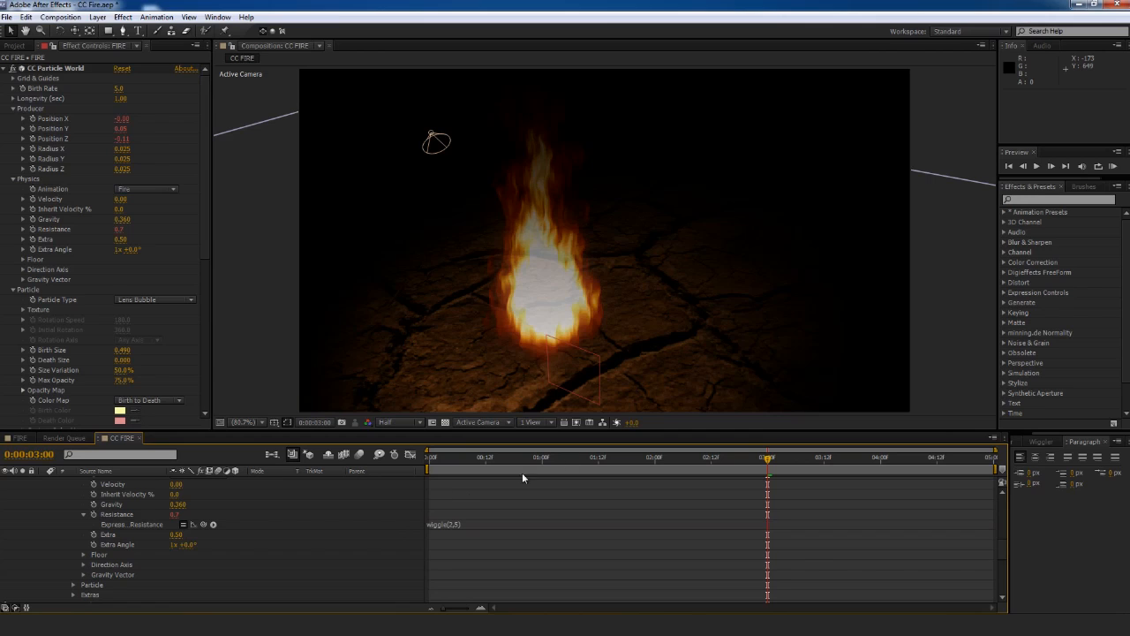
left_click_drag(479, 456, 772, 464)
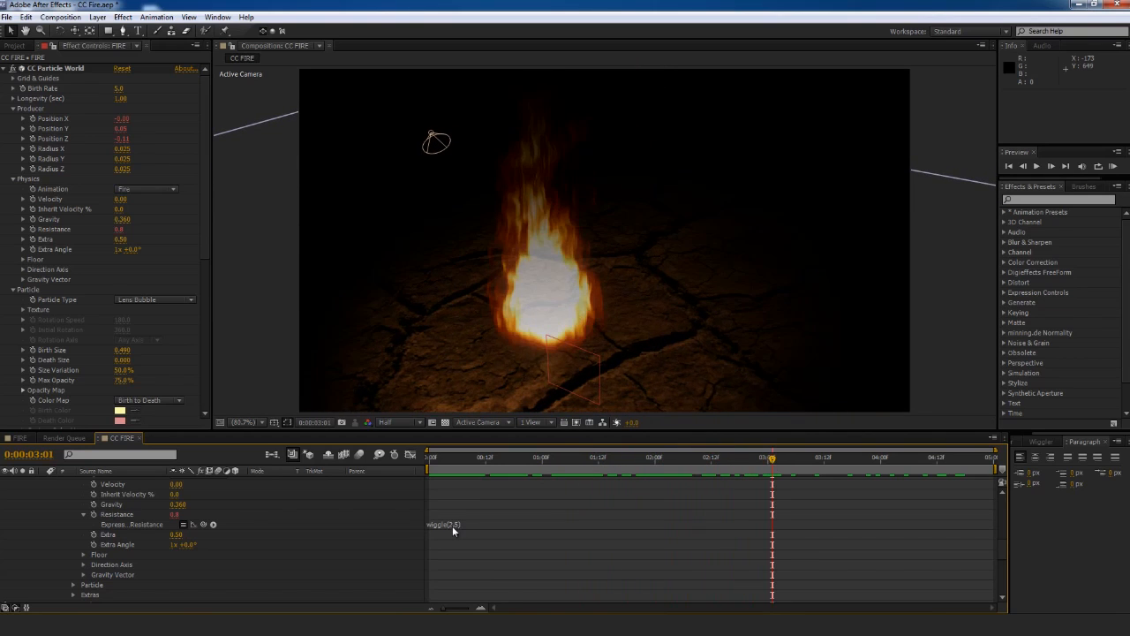
Change the Resistance expression to wiggle(3,5) and scrub the animation from the start to 0:00:03:17
left_click(449, 521)
left_click(455, 524)
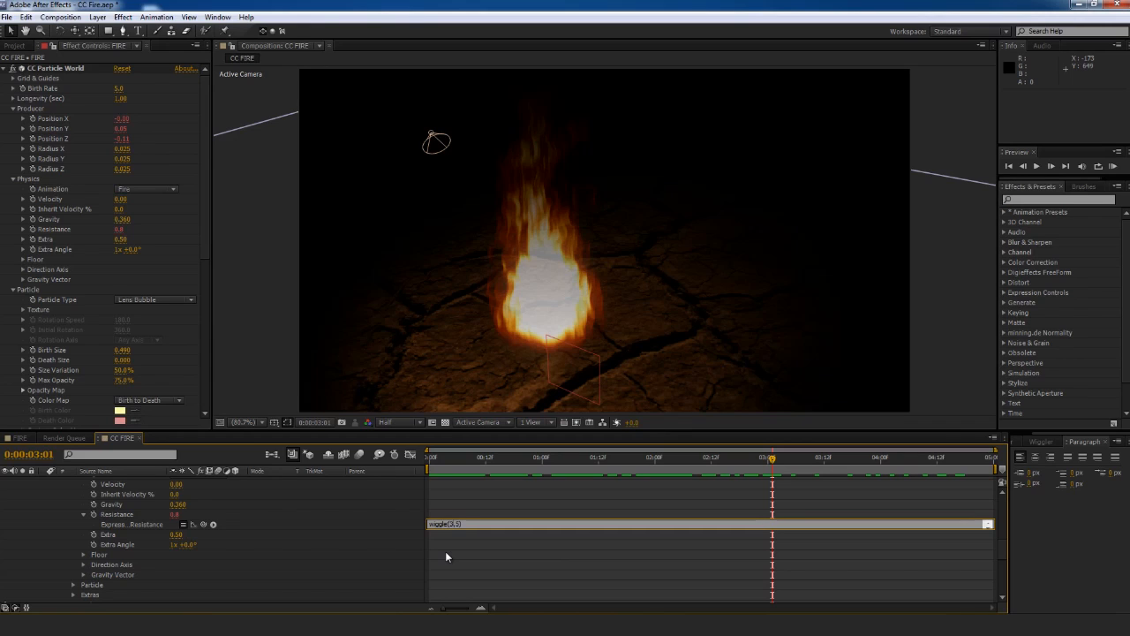
left_click(429, 459)
left_click_drag(427, 460, 847, 528)
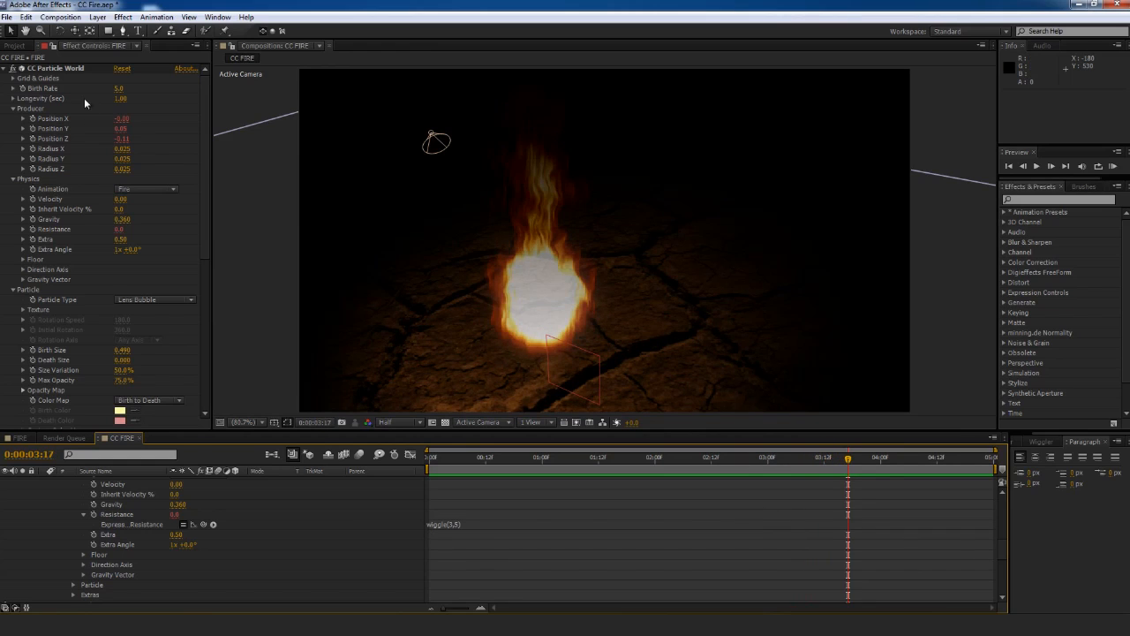
Collapse the CC Particle World settings and set the fire's Fast Blur Blurriness to 18.0
left_click(4, 70)
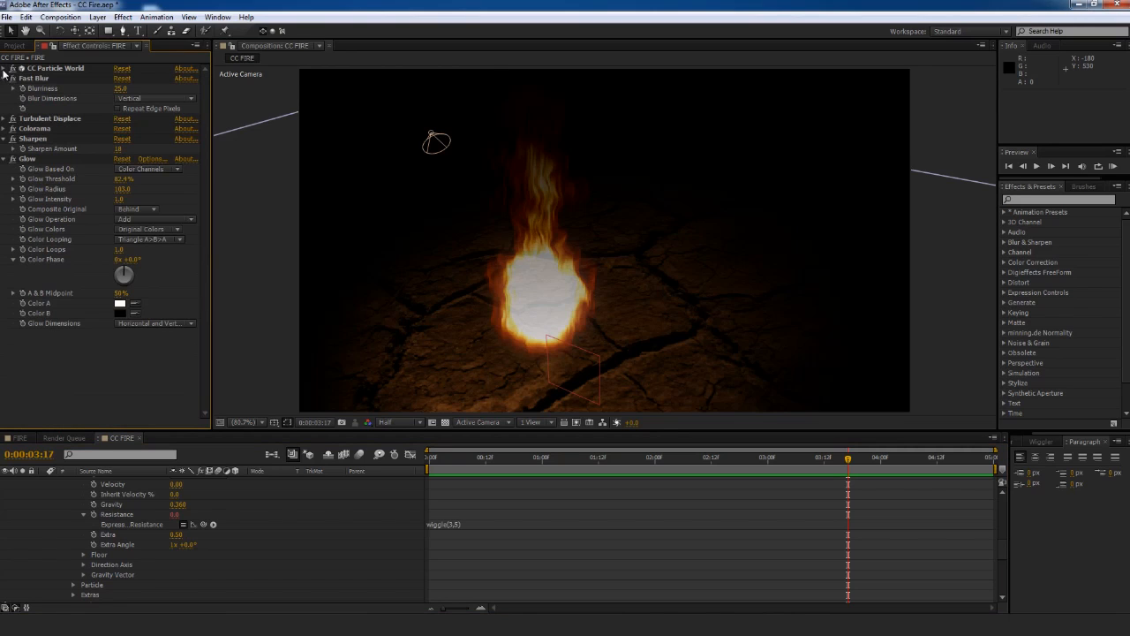
left_click(120, 89)
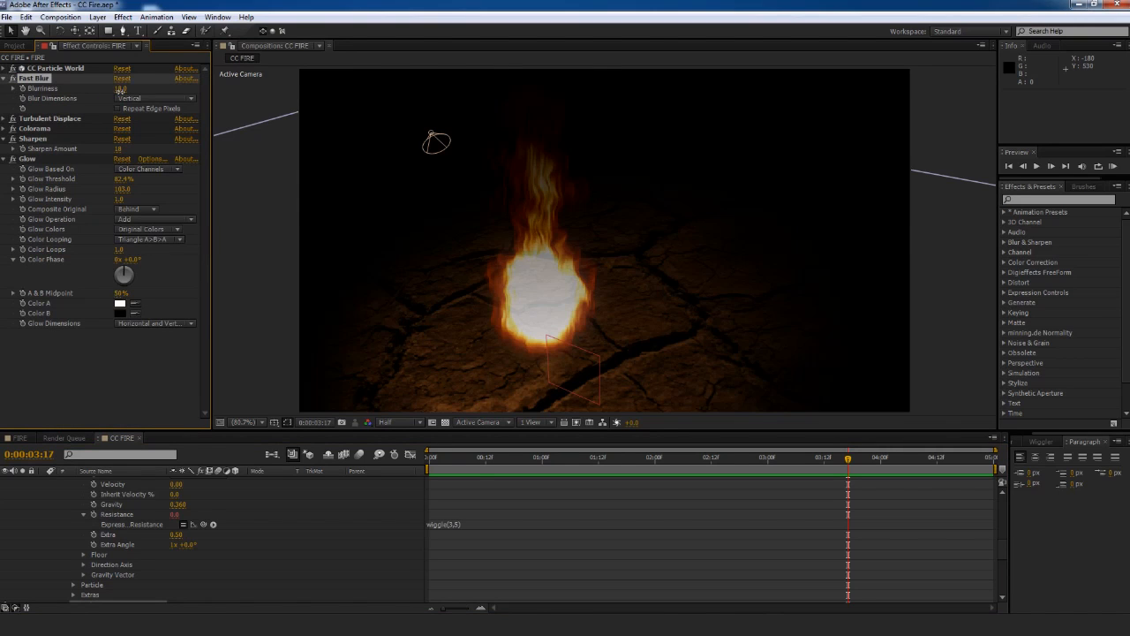
left_click_drag(120, 90, 121, 91)
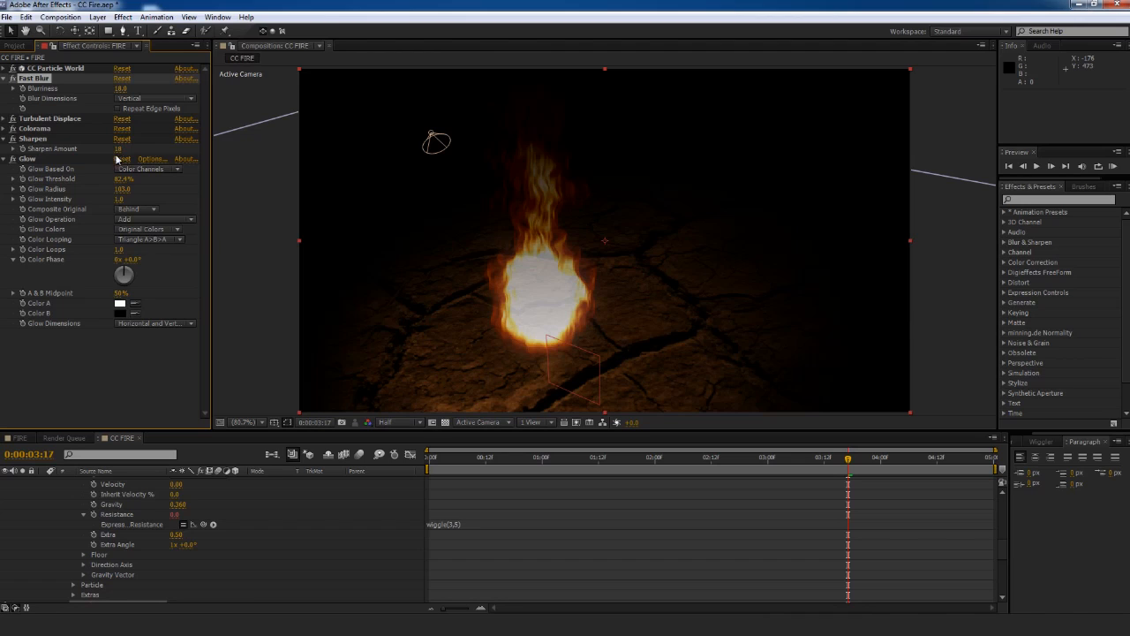
Time-stretch the FIRE layer with a stretch factor of 250, holding its in-point in place
scroll(66, 521, "up", 4)
scroll(74, 517, "up", 3)
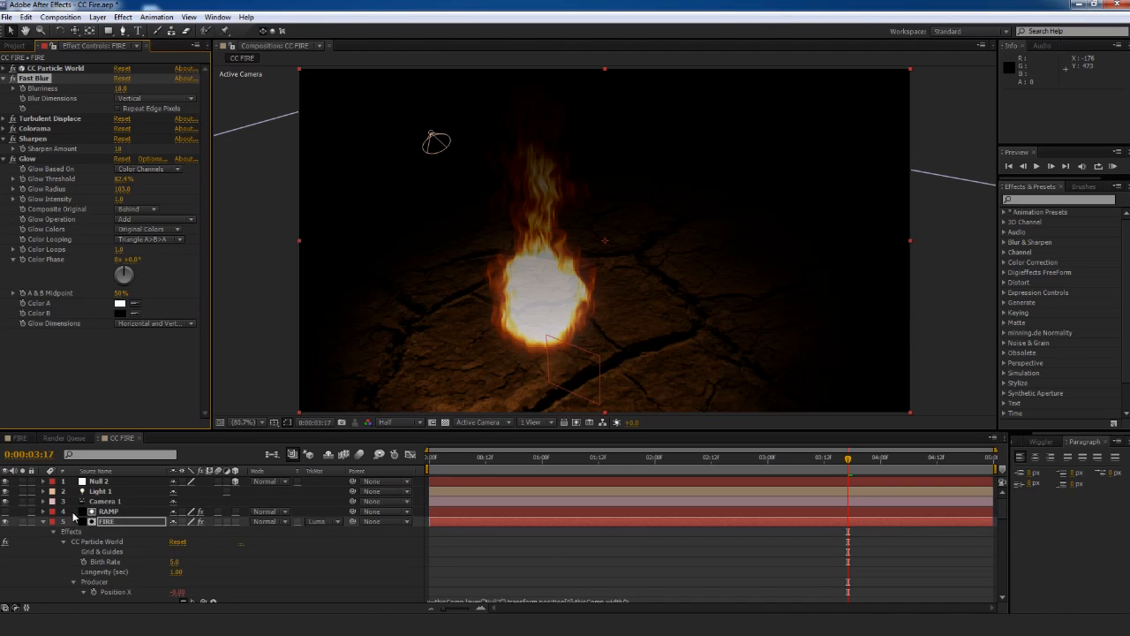
left_click(139, 523)
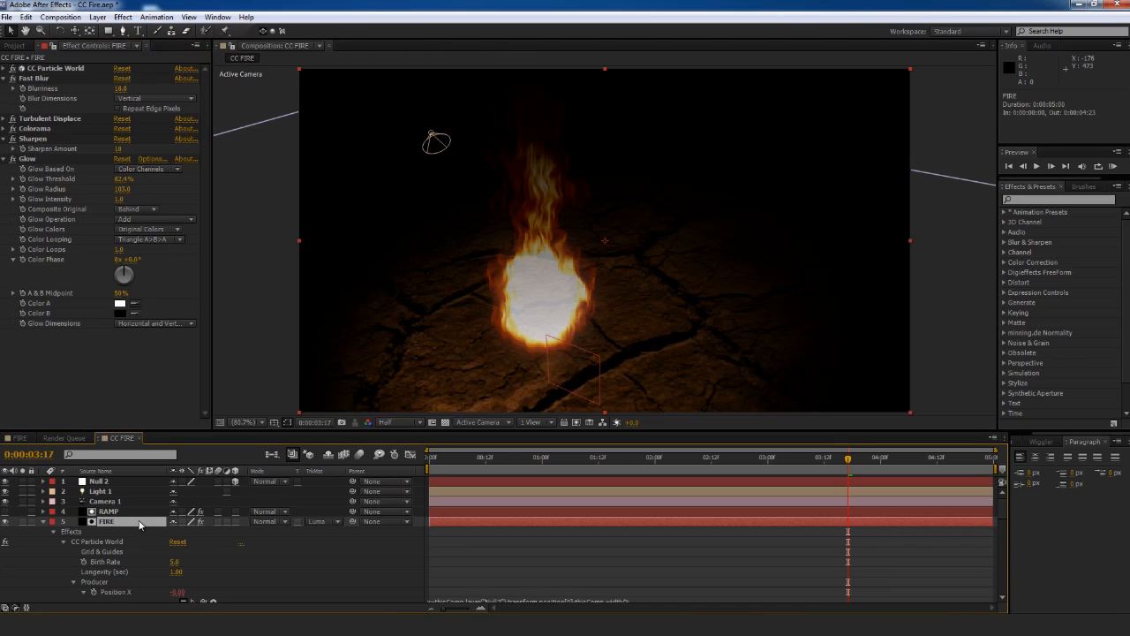
right_click(115, 525)
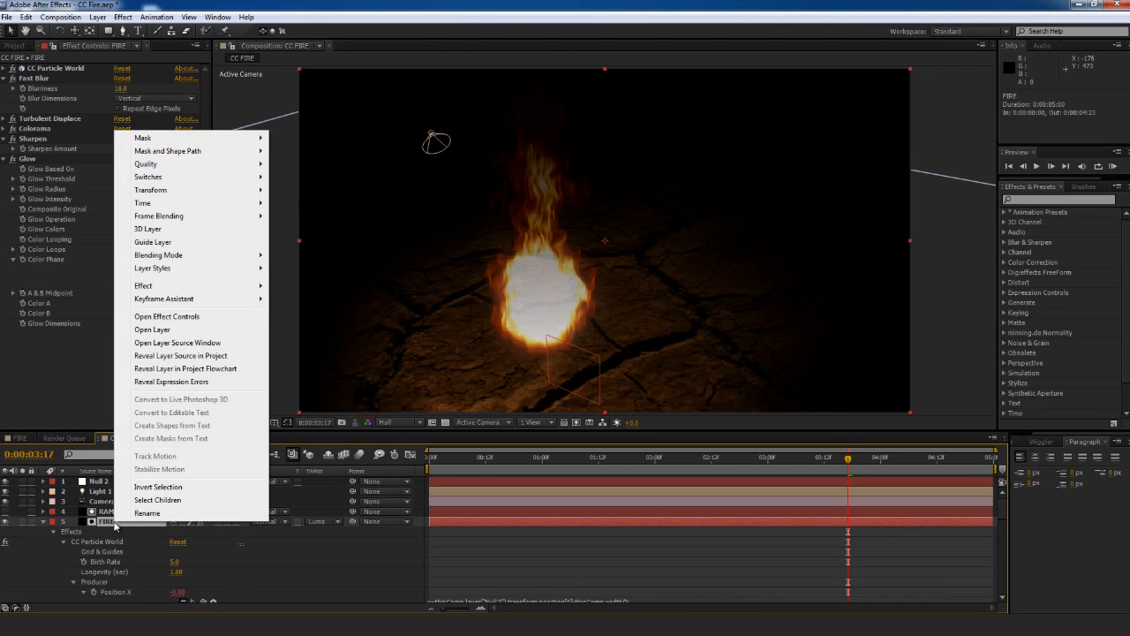
mouse_move(238, 204)
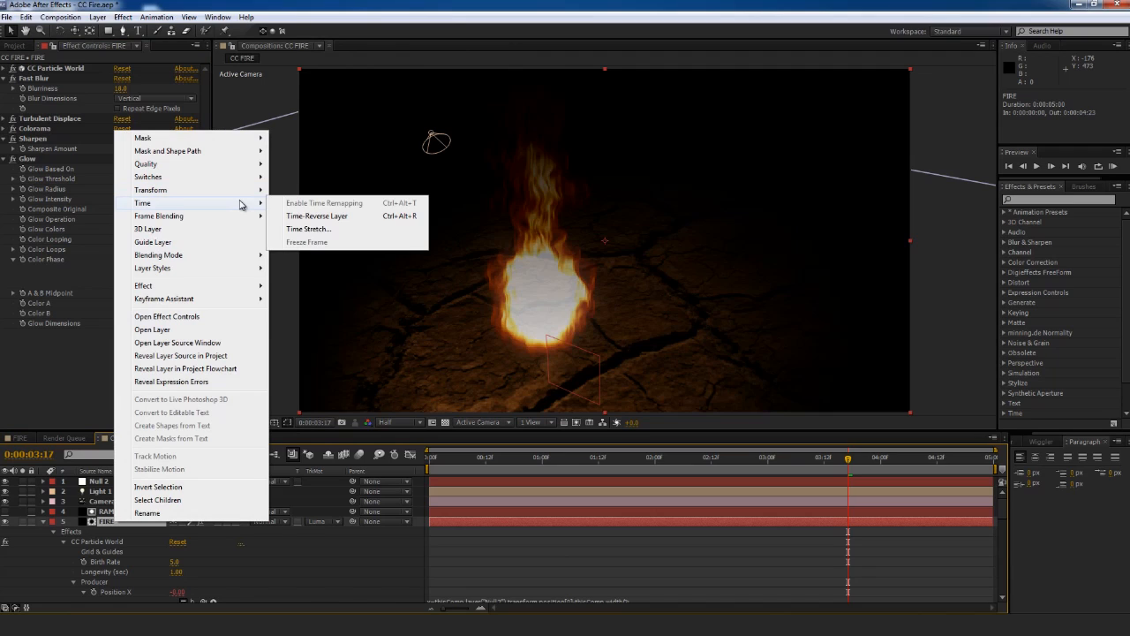
left_click(309, 230)
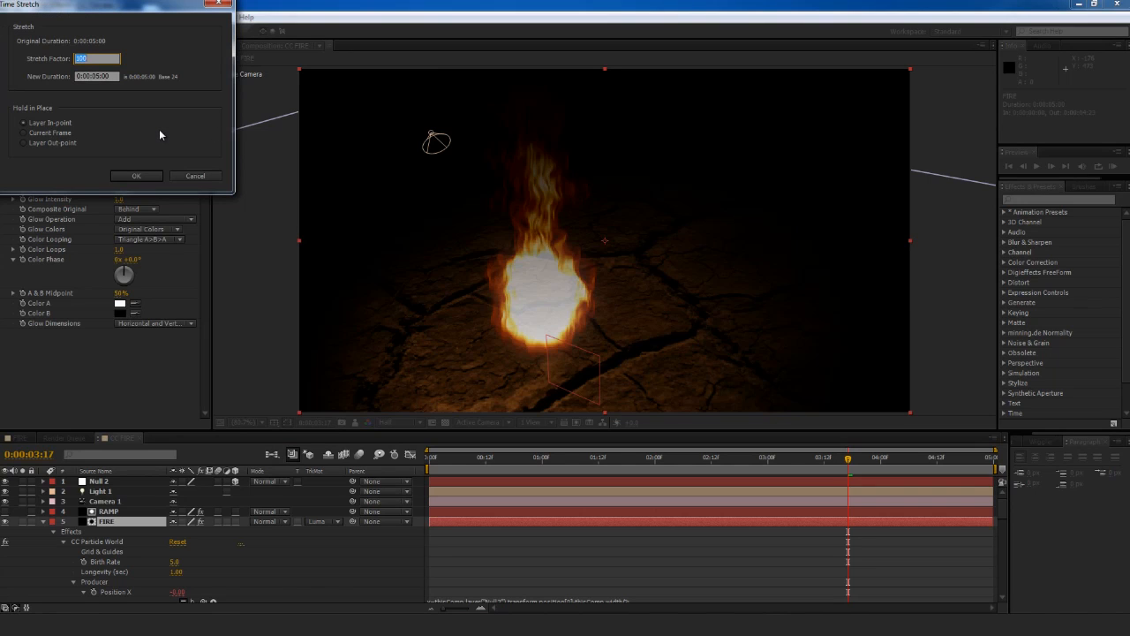
type("250")
left_click(142, 181)
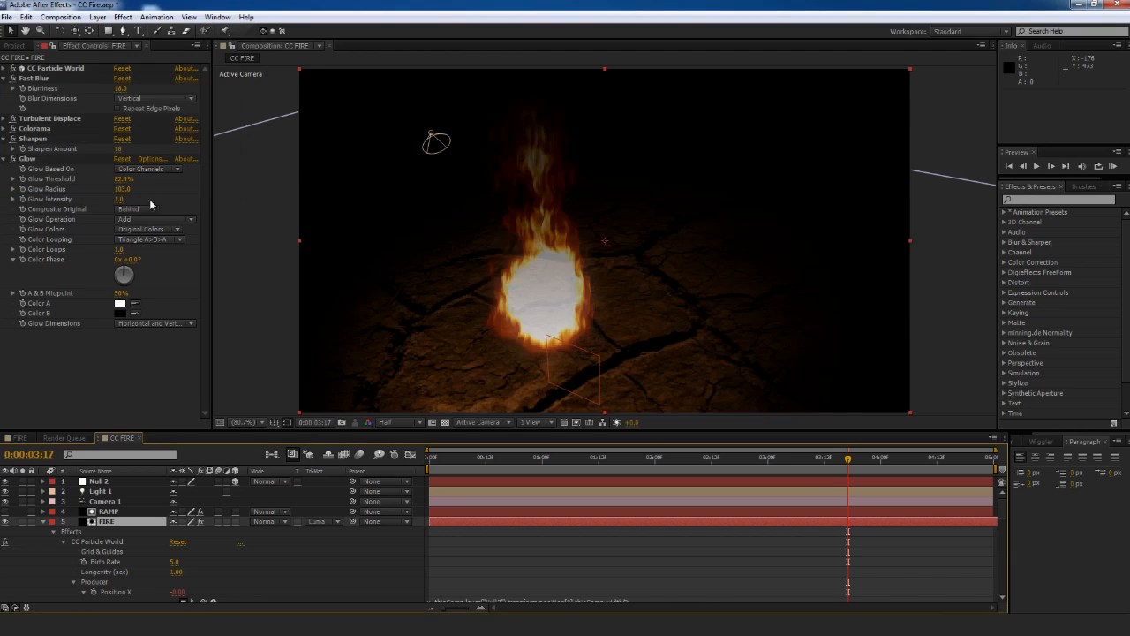
Play a RAM preview of the slowed fire and scrub to 0:00:02:18
left_click(1114, 167)
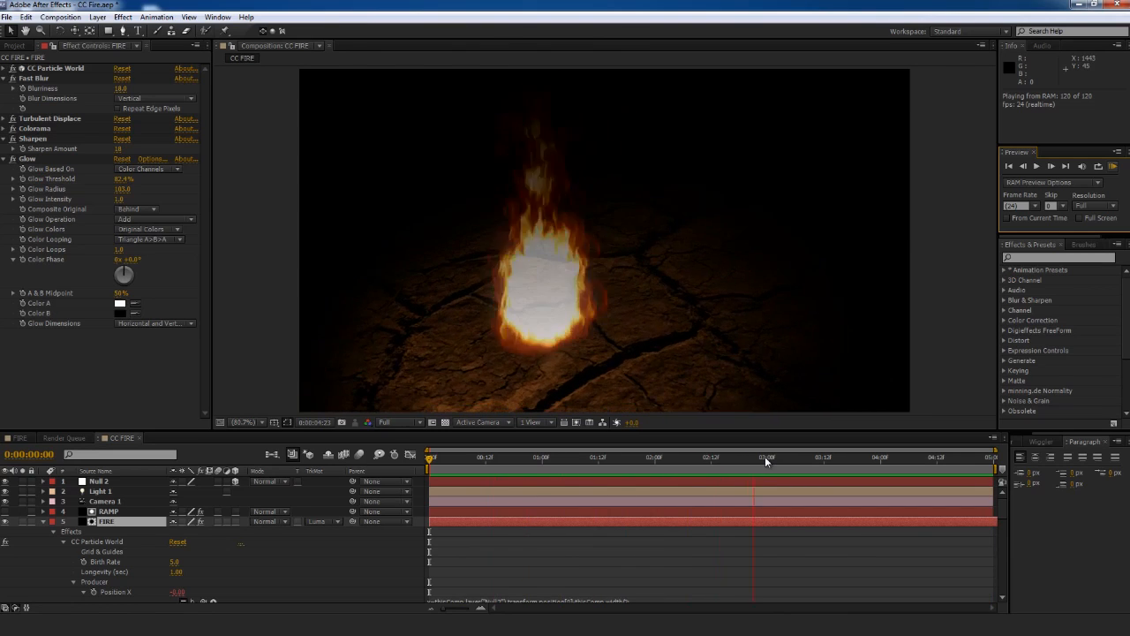
left_click_drag(768, 456, 744, 459)
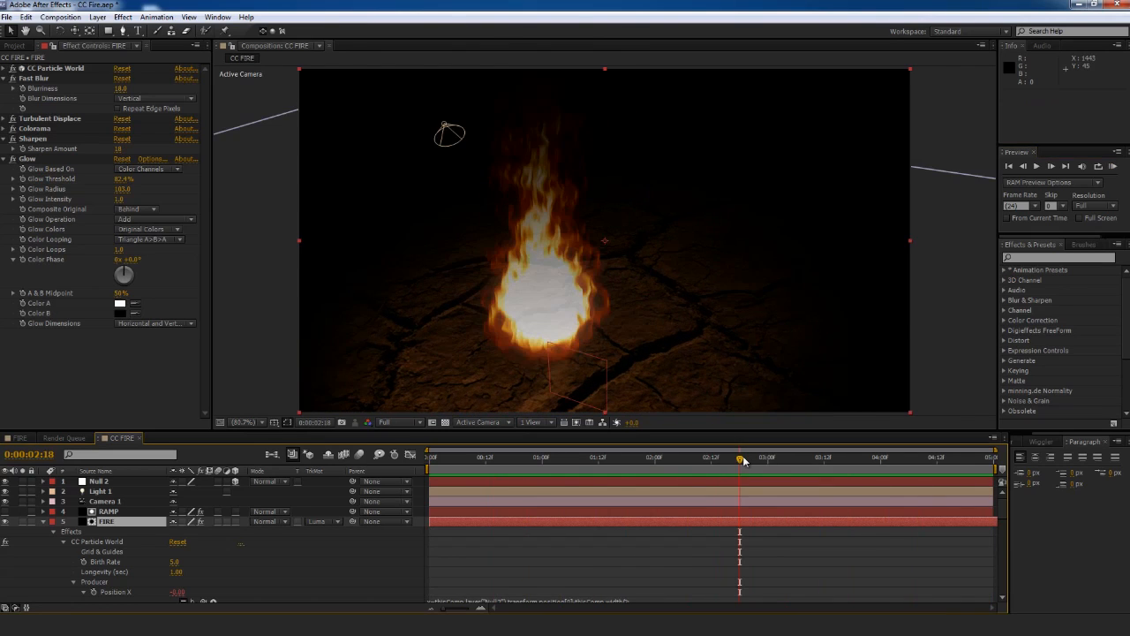